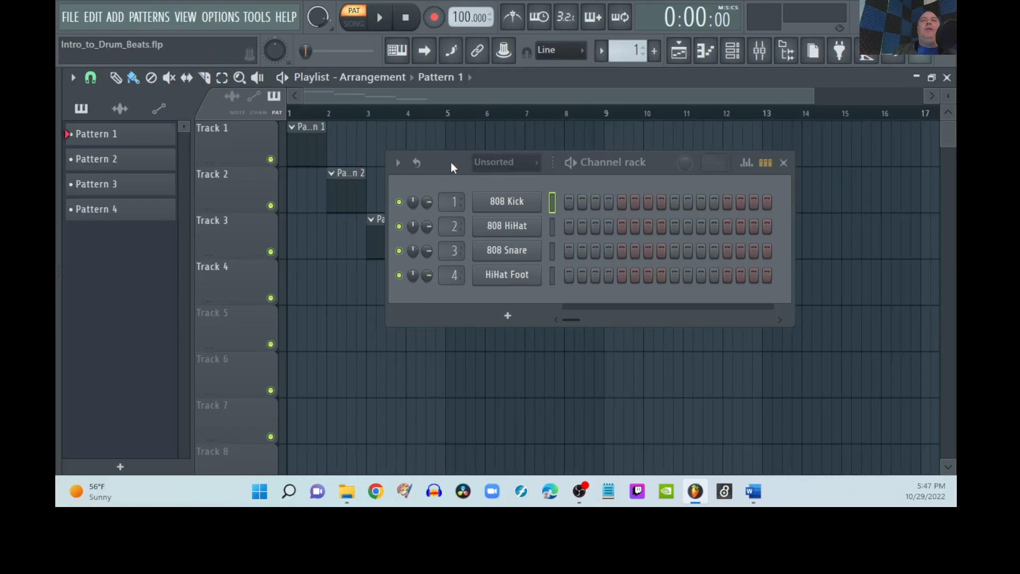
- Move the Channel rack aside and close it to clear the playlist
drag(451, 161, 538, 153)
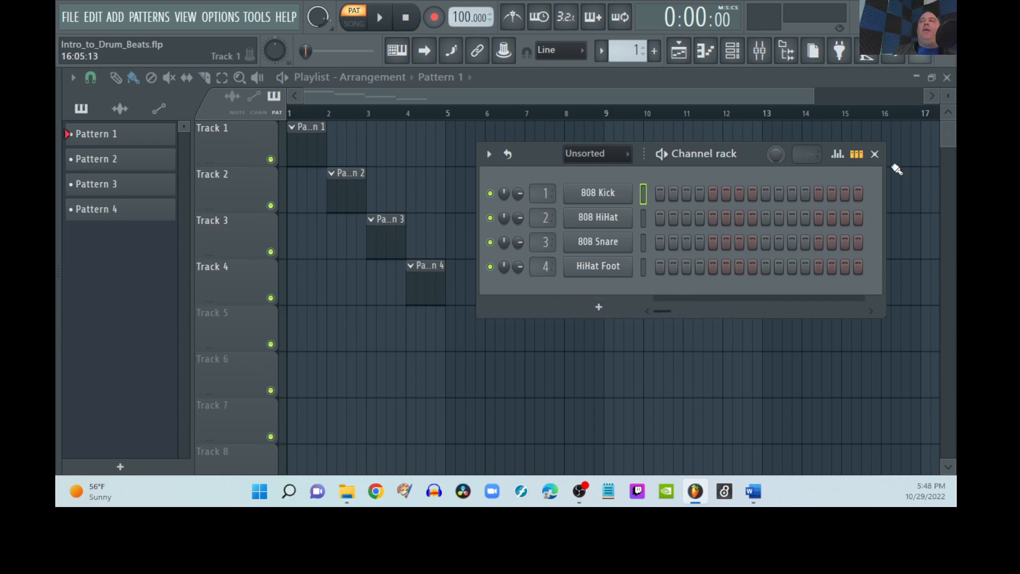
click(874, 154)
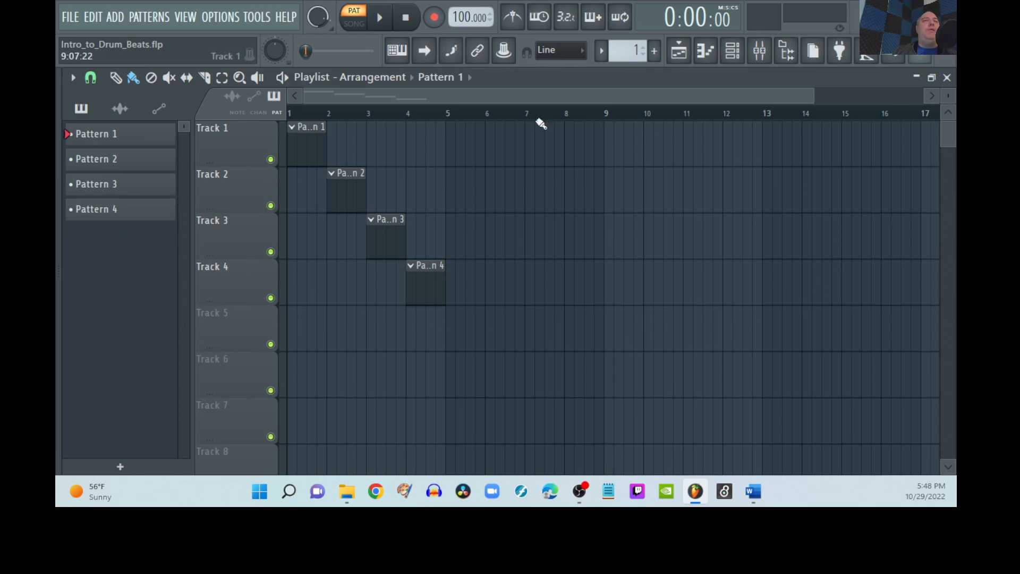
- Rename Pattern 1 as Basic and set its color to Medium Orchid, #A63BB1
click(113, 139)
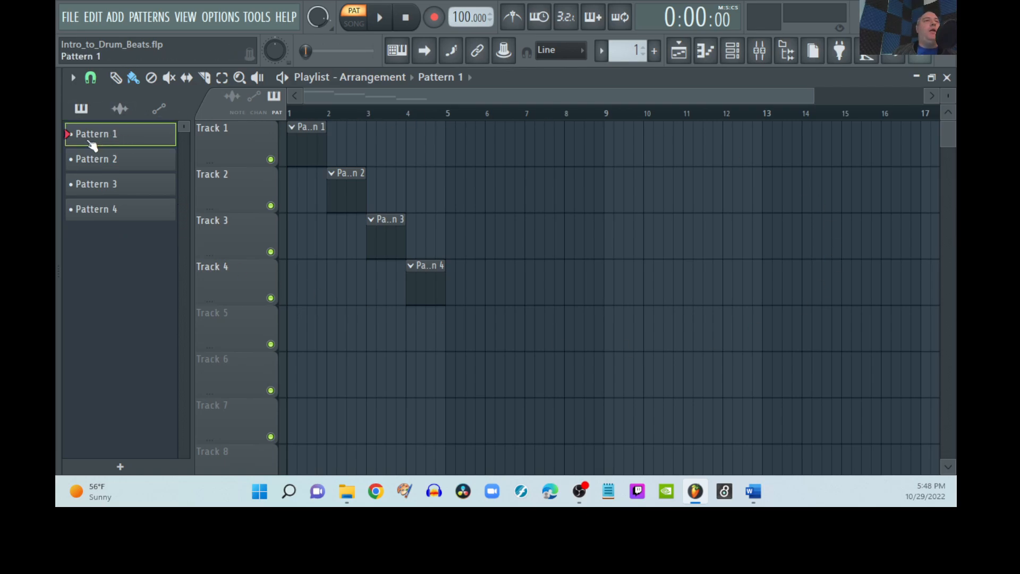
right_click(100, 134)
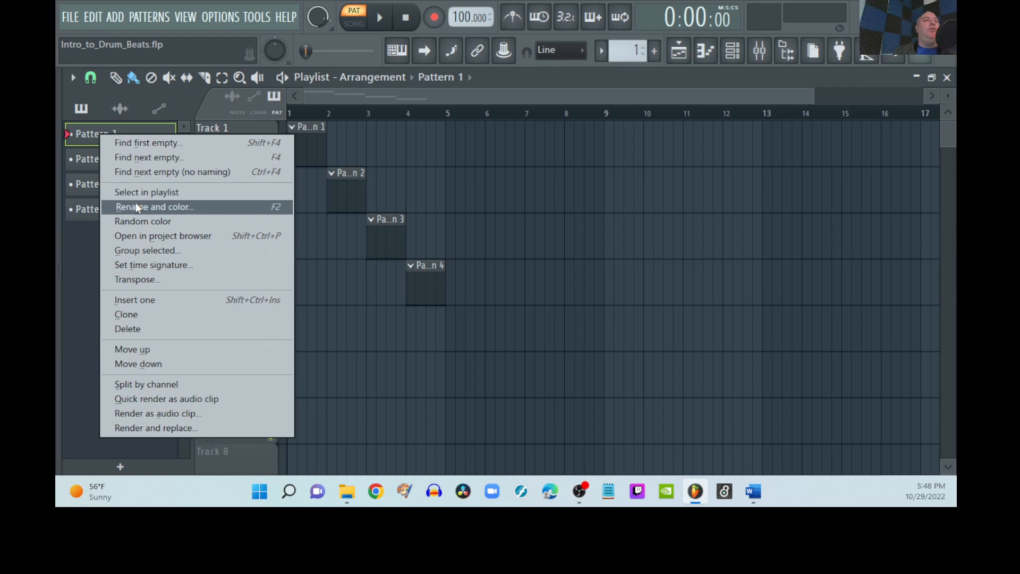
click(164, 207)
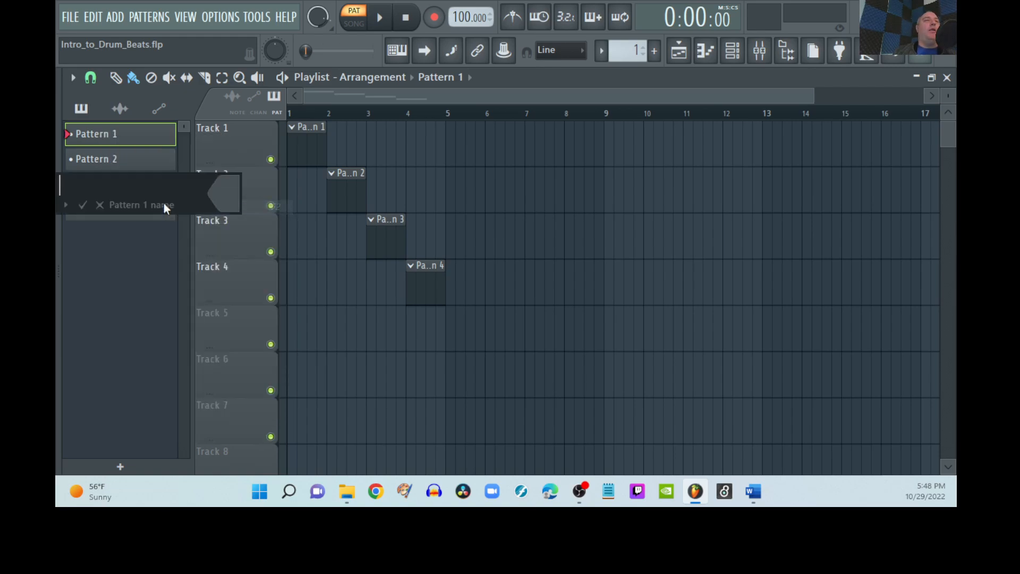
text(Basic)
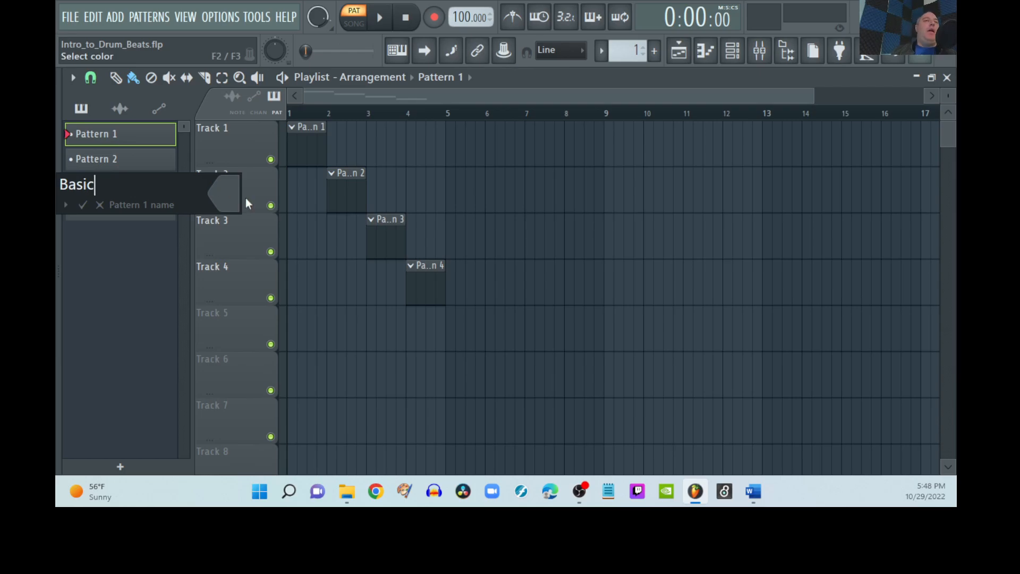
click(225, 207)
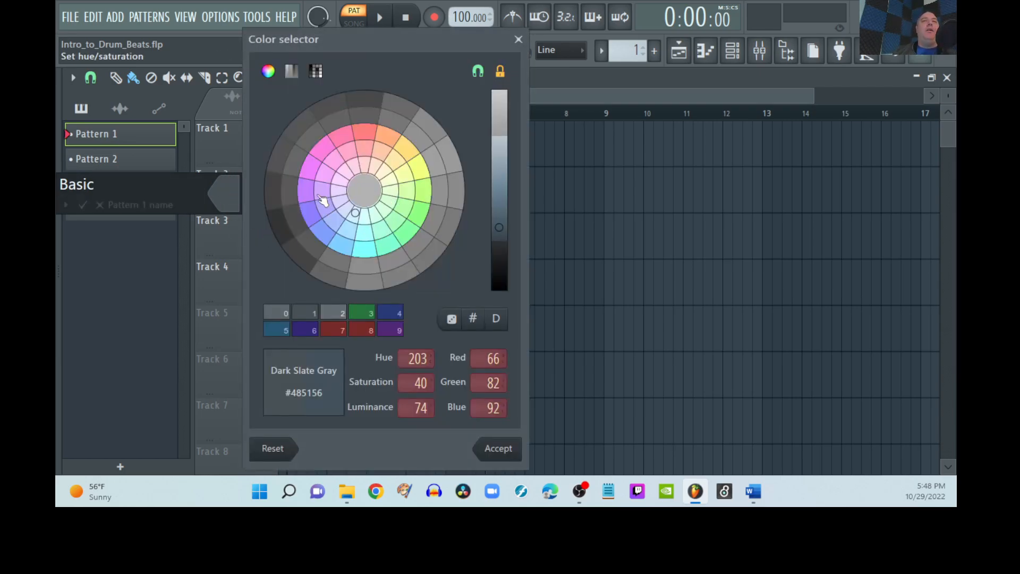
click(312, 192)
click(312, 169)
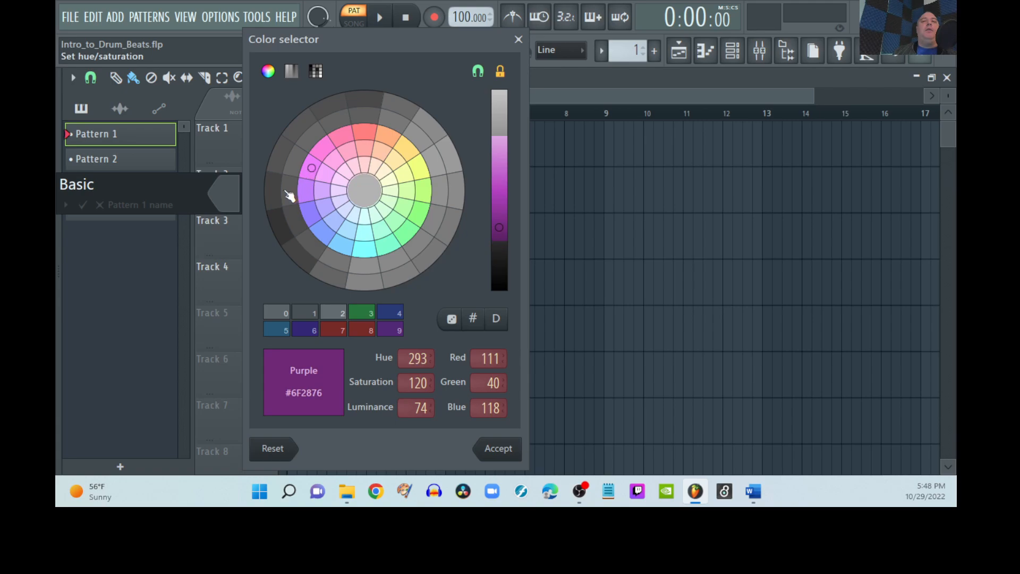
mouse_move(502, 227)
mouse_down()
mouse_move(500, 145)
mouse_move(502, 220)
mouse_move(499, 198)
mouse_up()
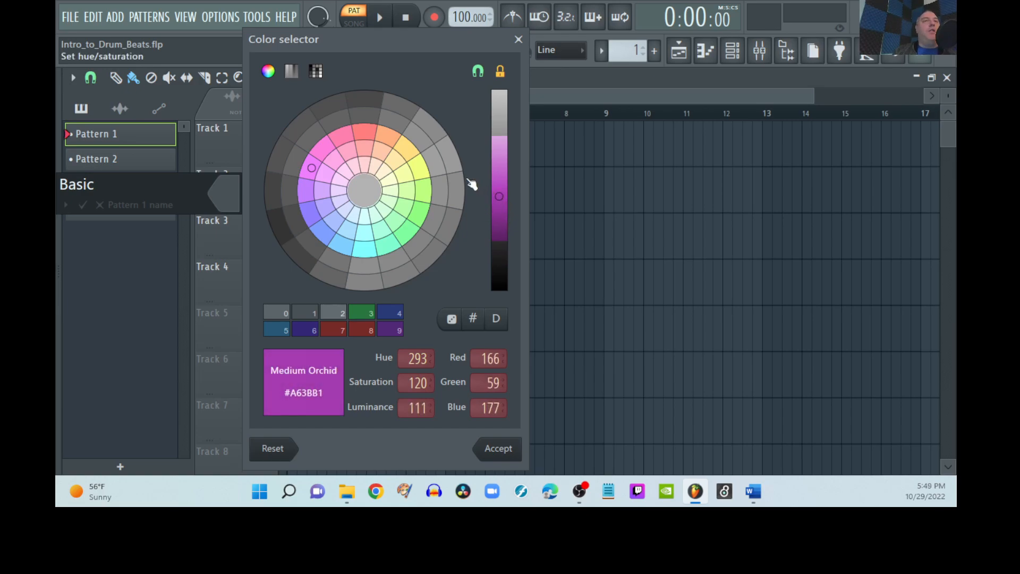
key(Return)
key(Return)
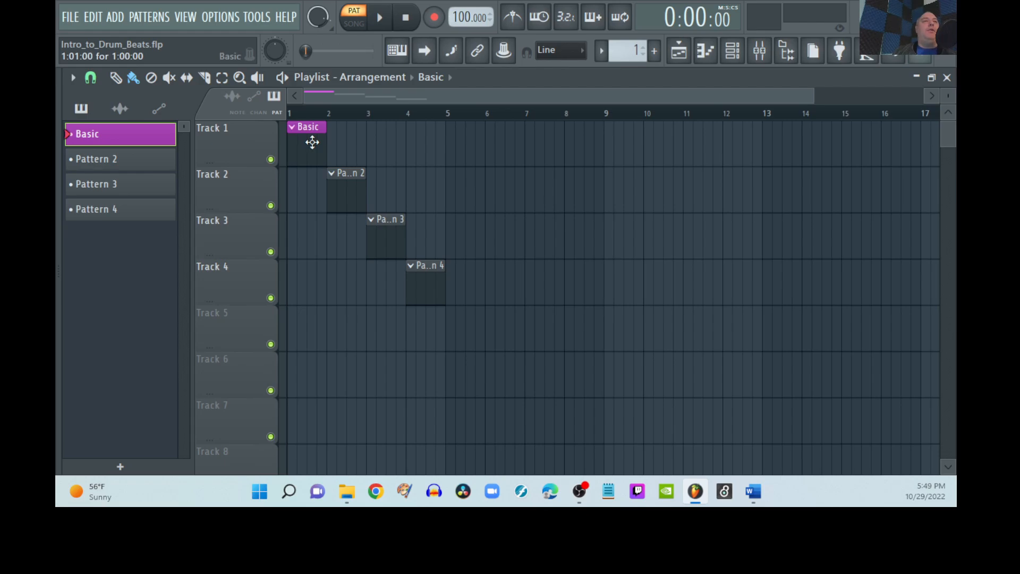
- Rename Pattern 2 as Rock and give it a dark violet color
click(104, 160)
right_click(102, 161)
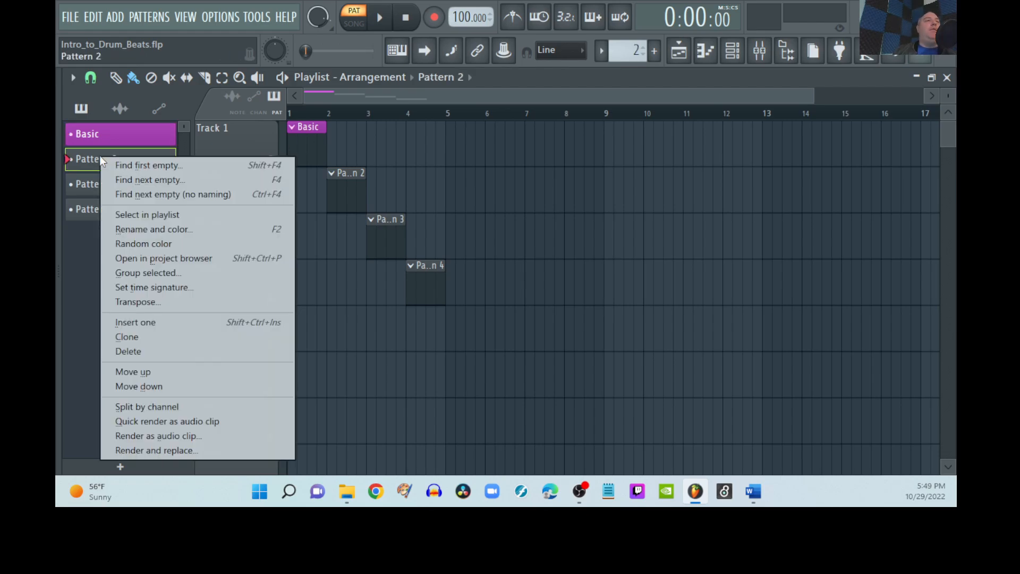
click(155, 230)
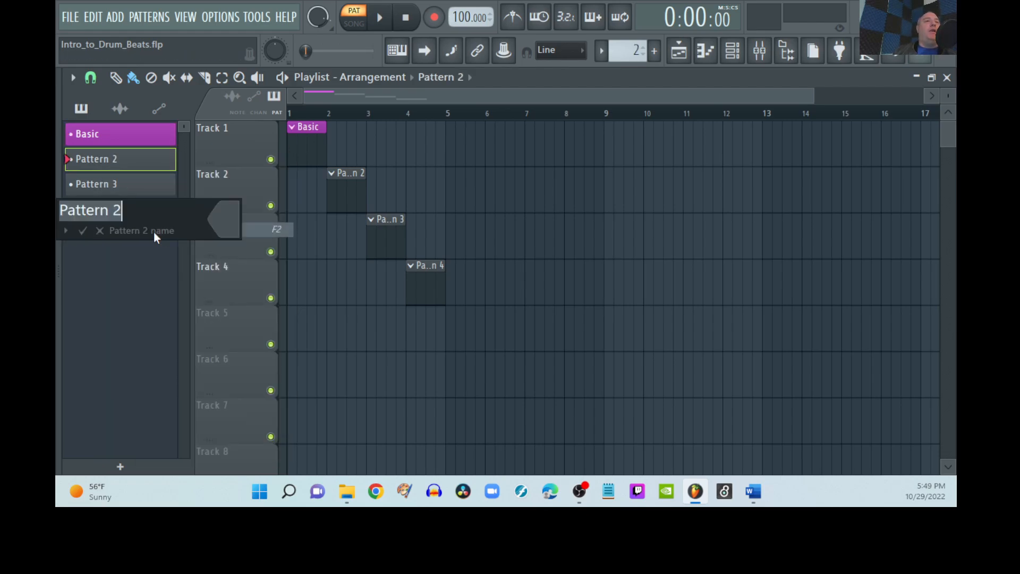
click(186, 211)
text(Rock)
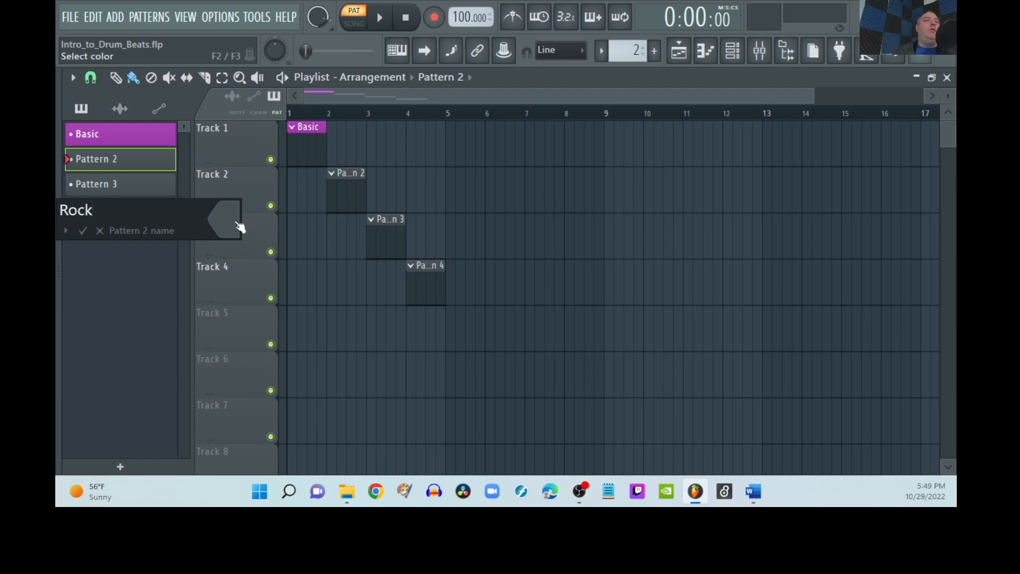
click(238, 225)
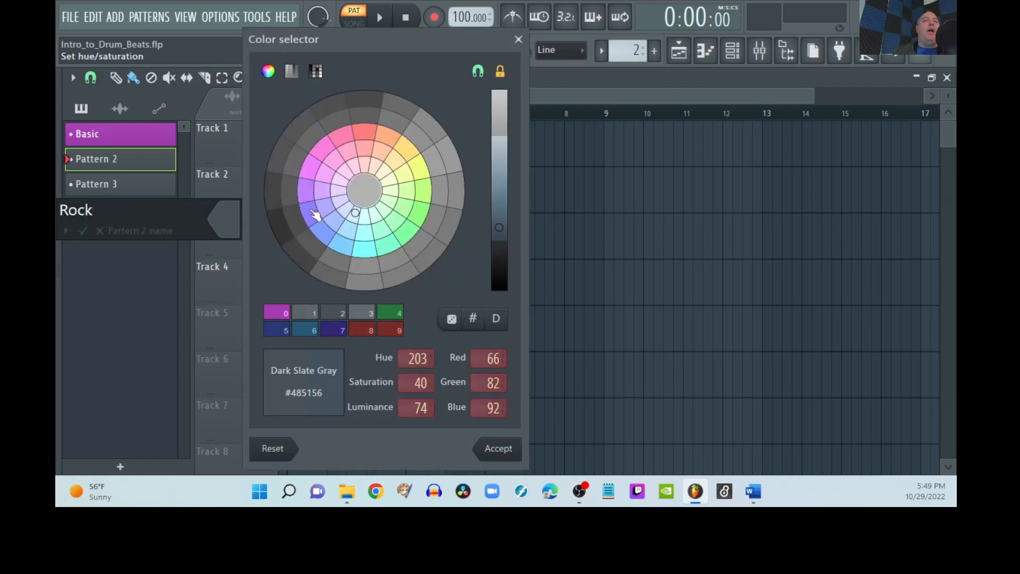
click(327, 206)
key(Return)
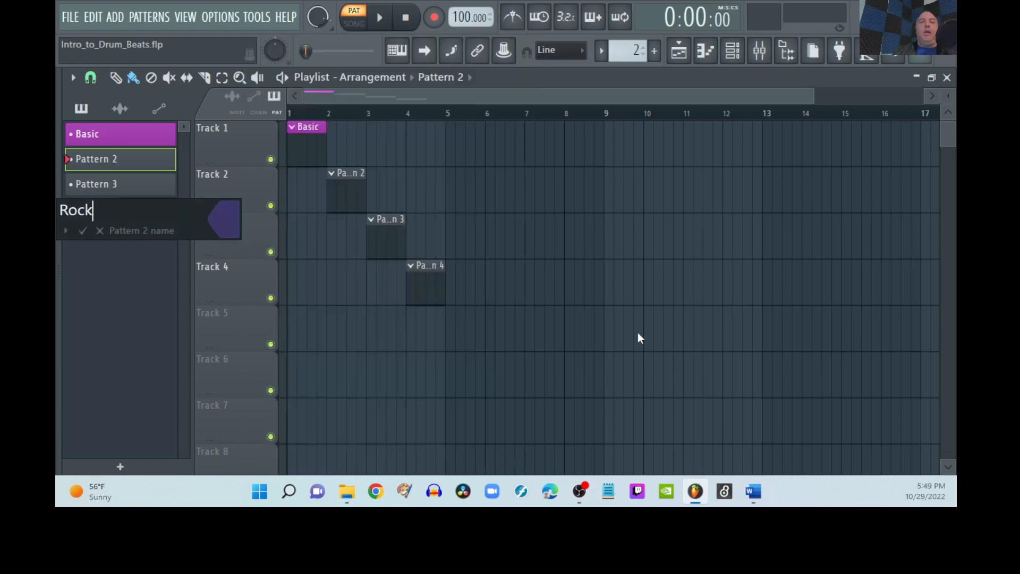
key(Return)
- Rename Pattern 3 as Reggaeton and give it a teal green color
right_click(98, 184)
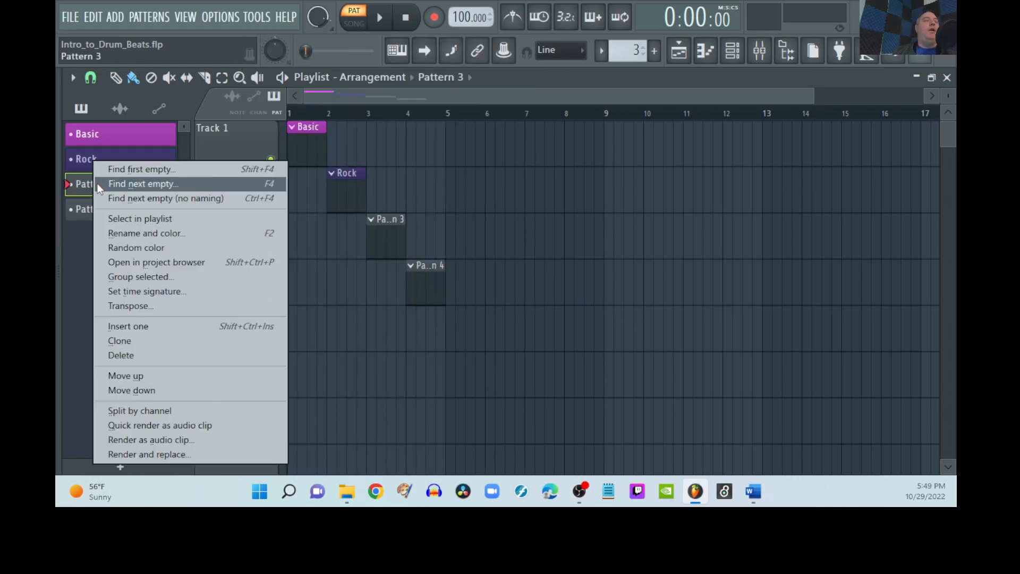
click(139, 233)
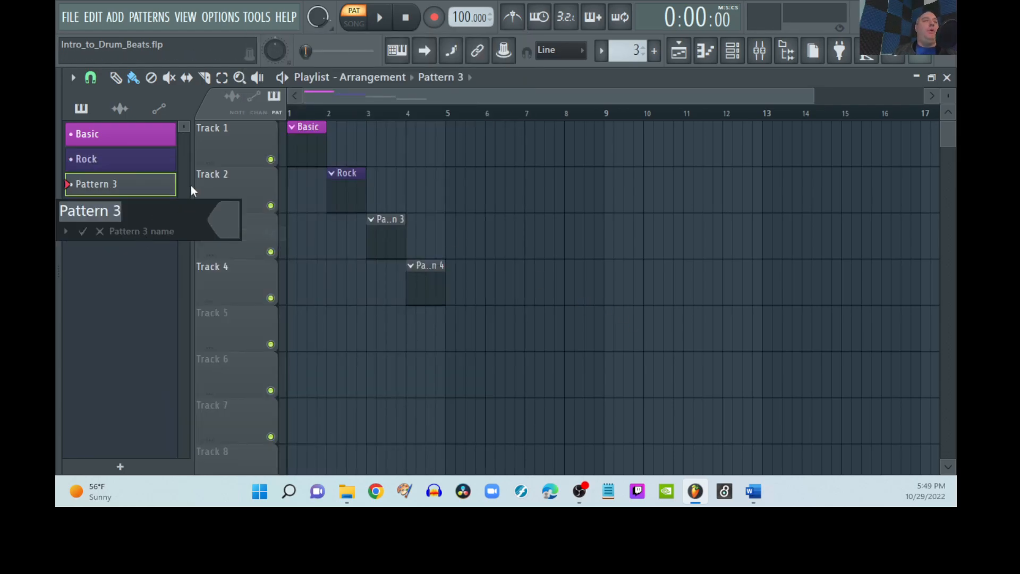
text(Reg)
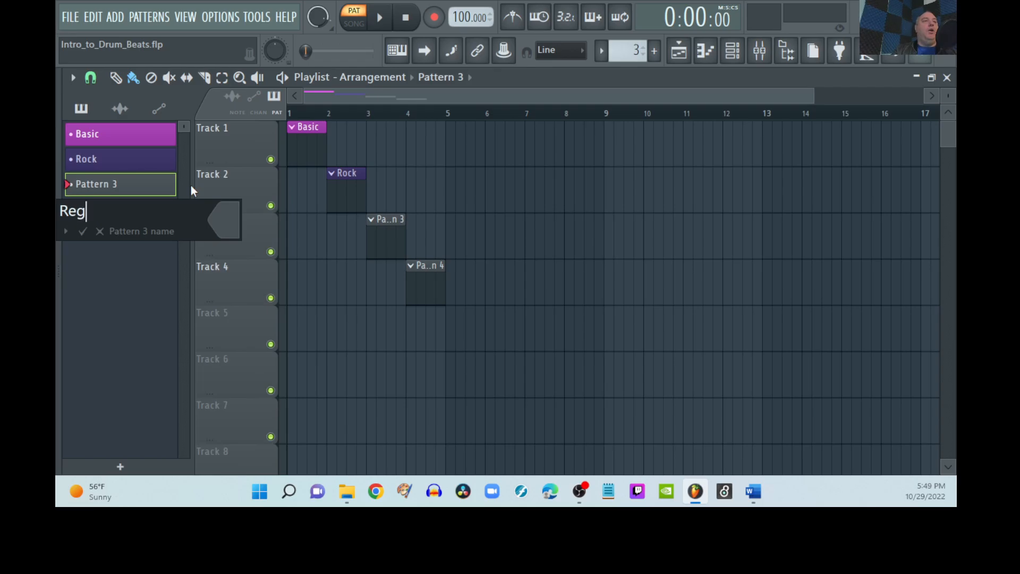
text(gaeton)
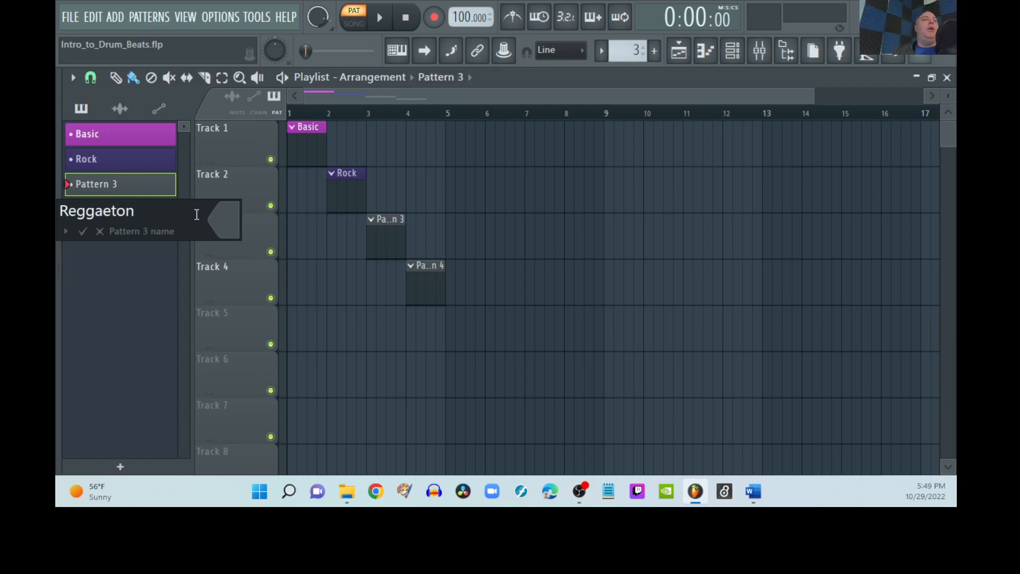
click(223, 219)
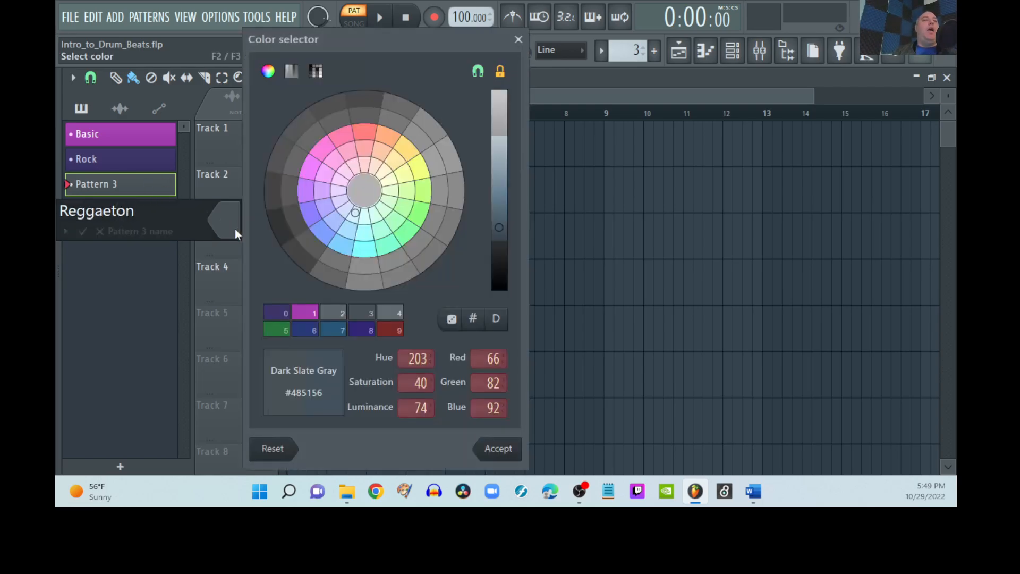
click(391, 243)
key(Return)
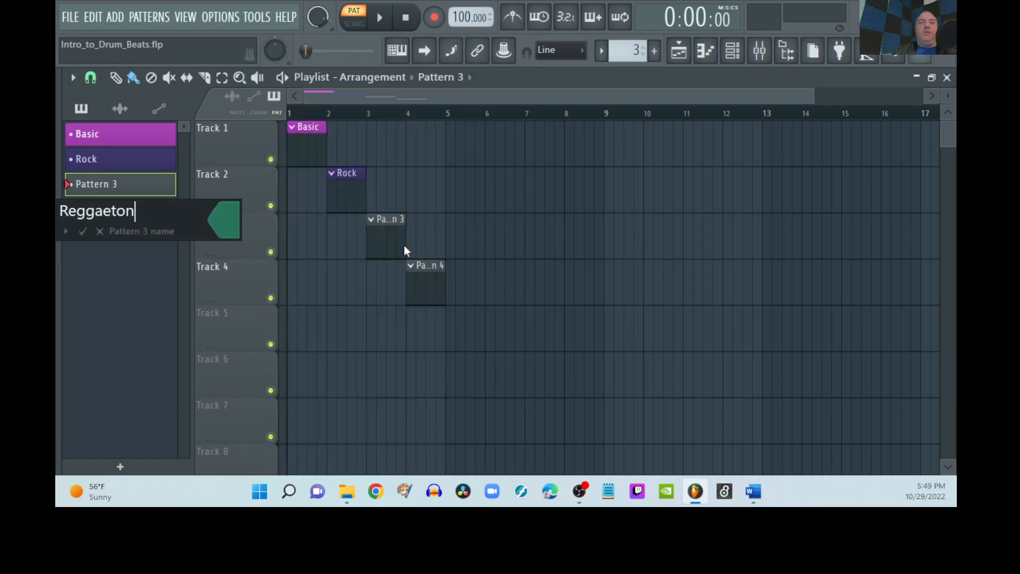
key(Return)
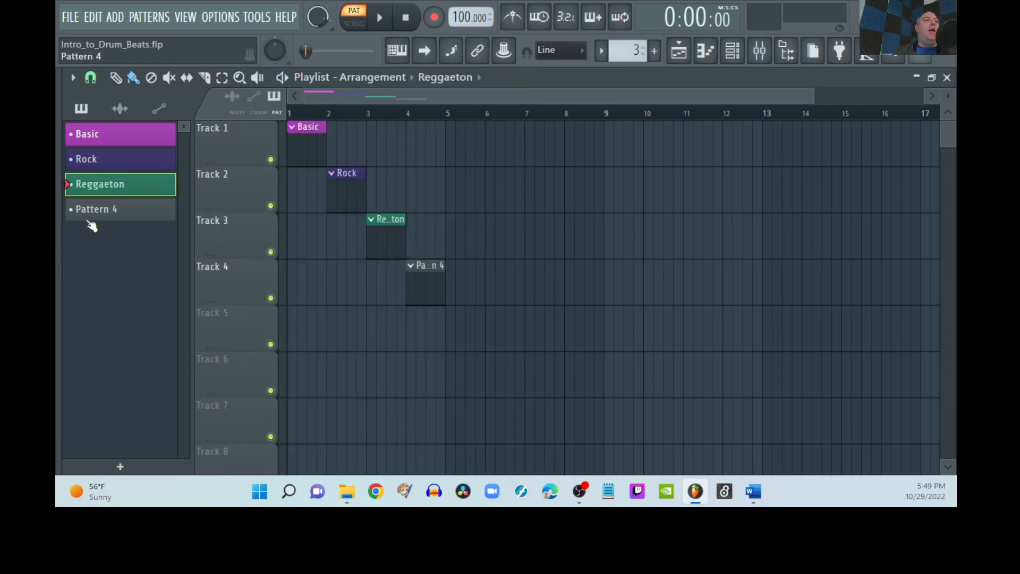
- Rename Pattern 4 as Samba and give it a green color
right_click(126, 214)
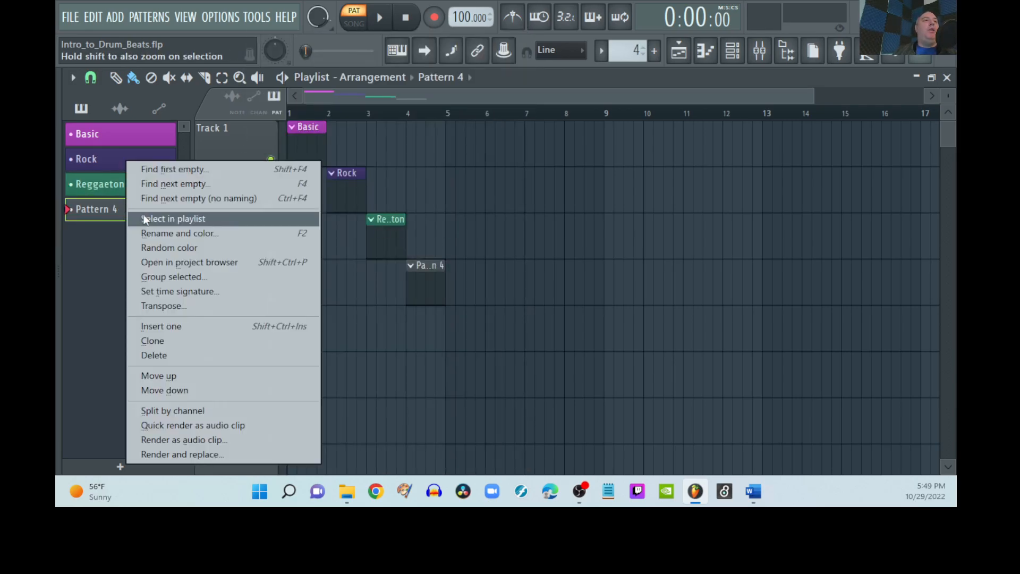
click(162, 233)
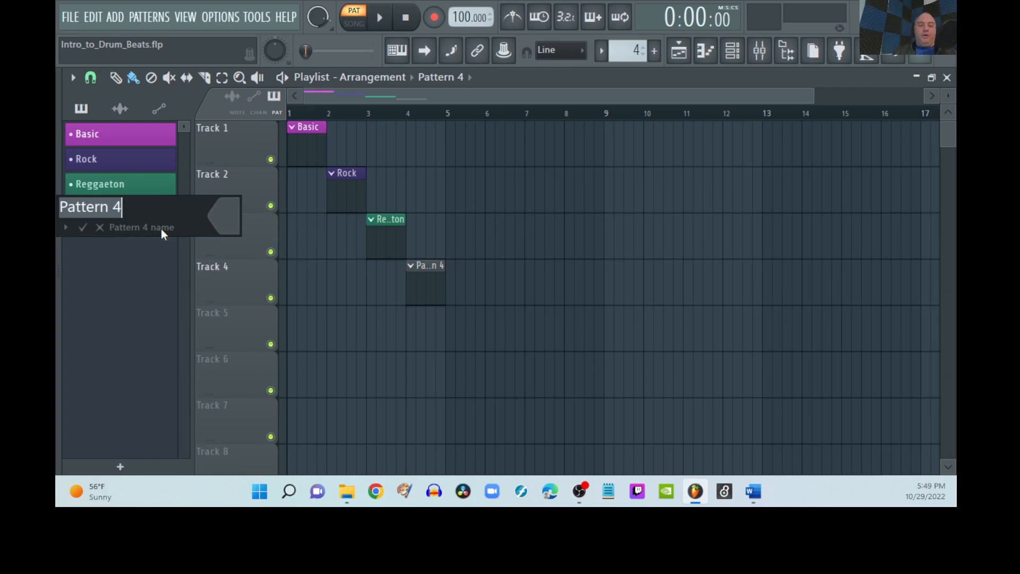
text(Samba)
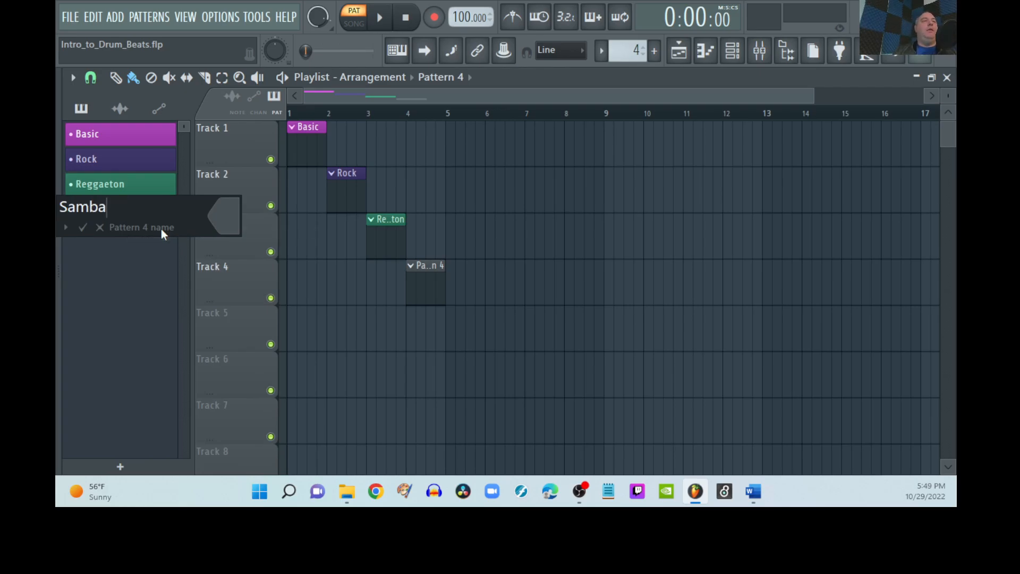
click(238, 240)
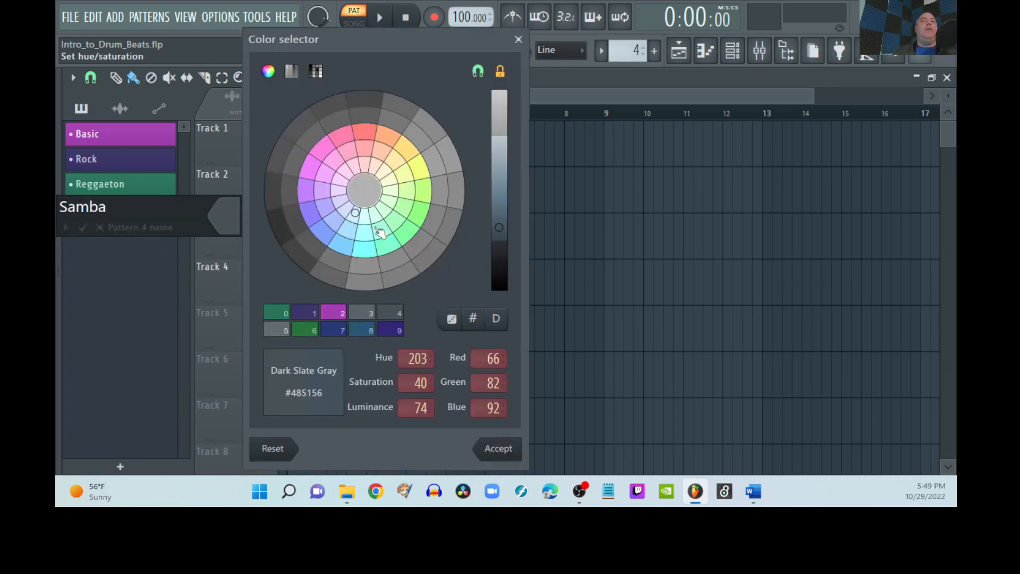
click(417, 215)
key(Return)
key(Return)
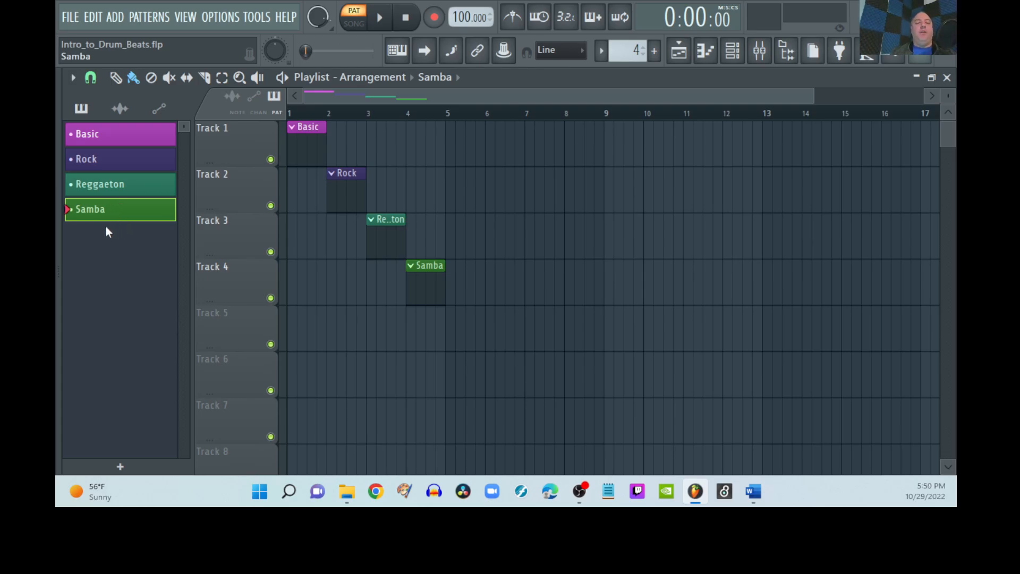
- Switch to File Explorer and look over the project file and the four drum pattern images in the Intro to Drum Beats folder
click(347, 491)
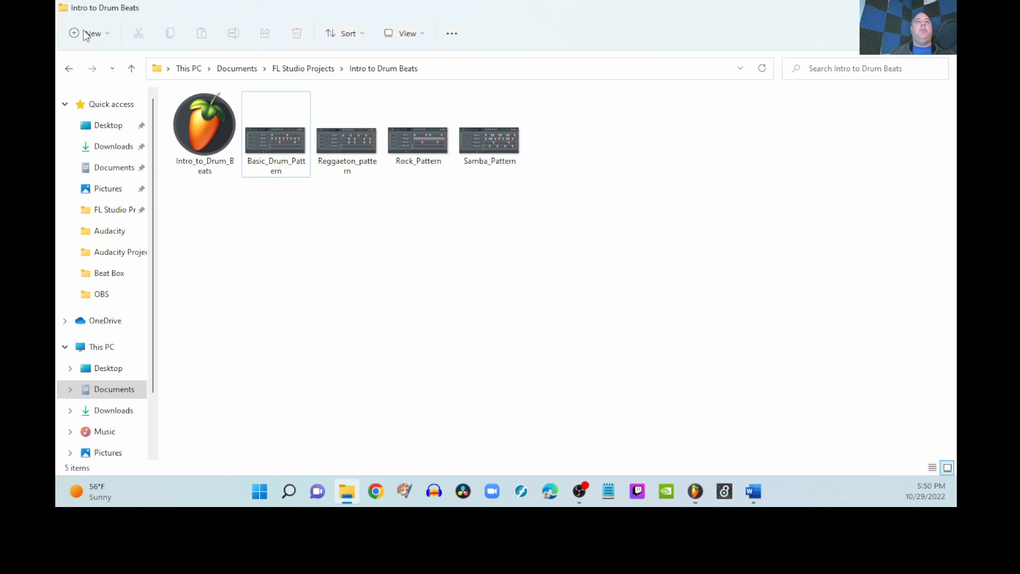
click(184, 131)
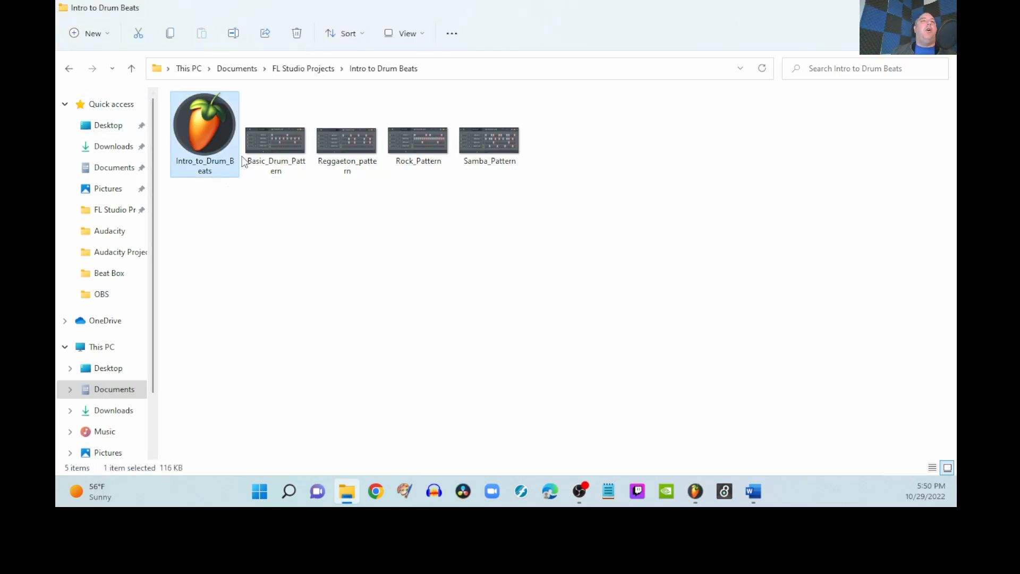
click(365, 261)
click(279, 147)
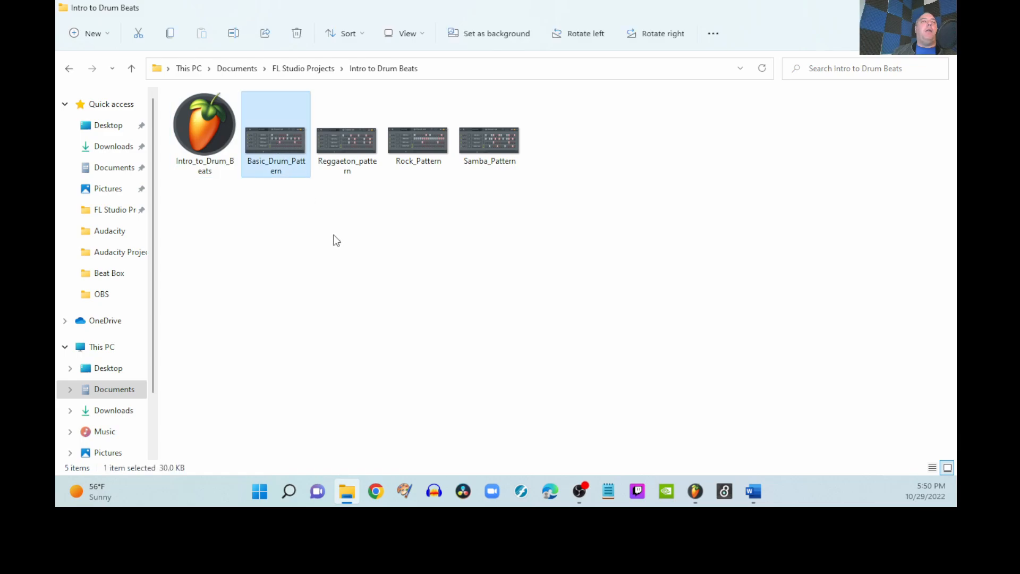
click(417, 151)
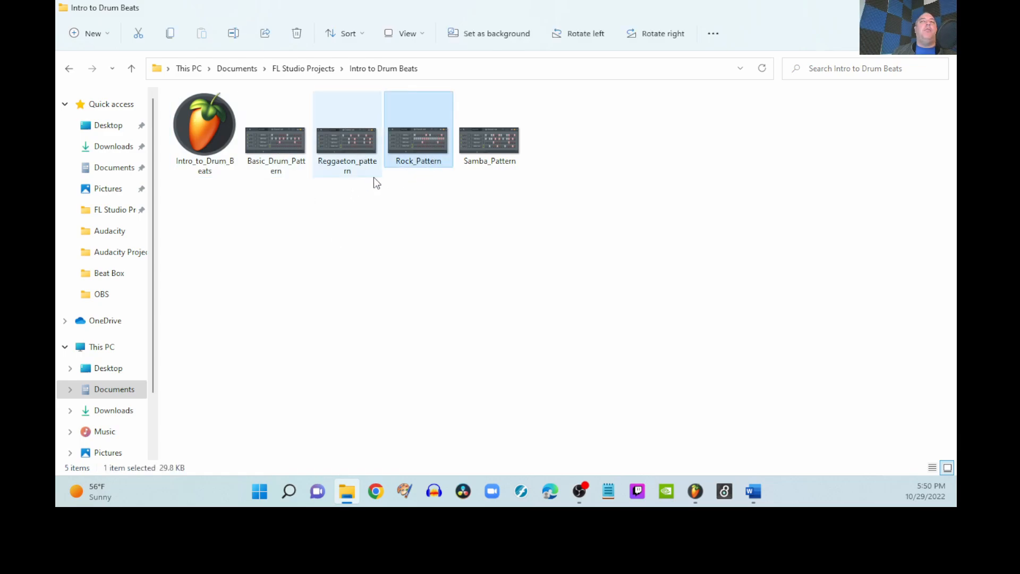
click(334, 148)
click(501, 143)
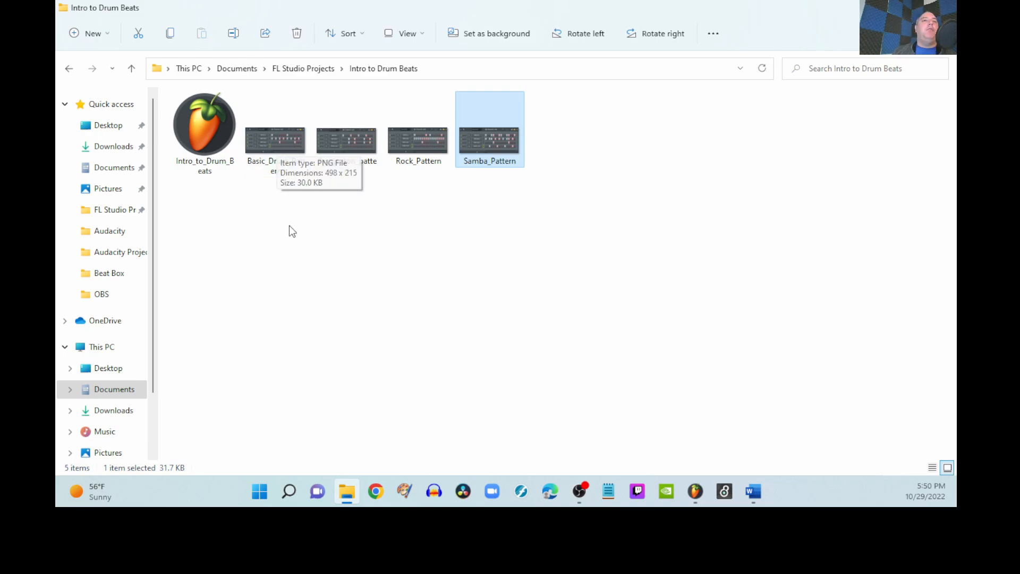
- Open the Basic_Drum_Pattern image, examine its kick, hi-hat and snare steps, and return to FL Studio
double_click(270, 151)
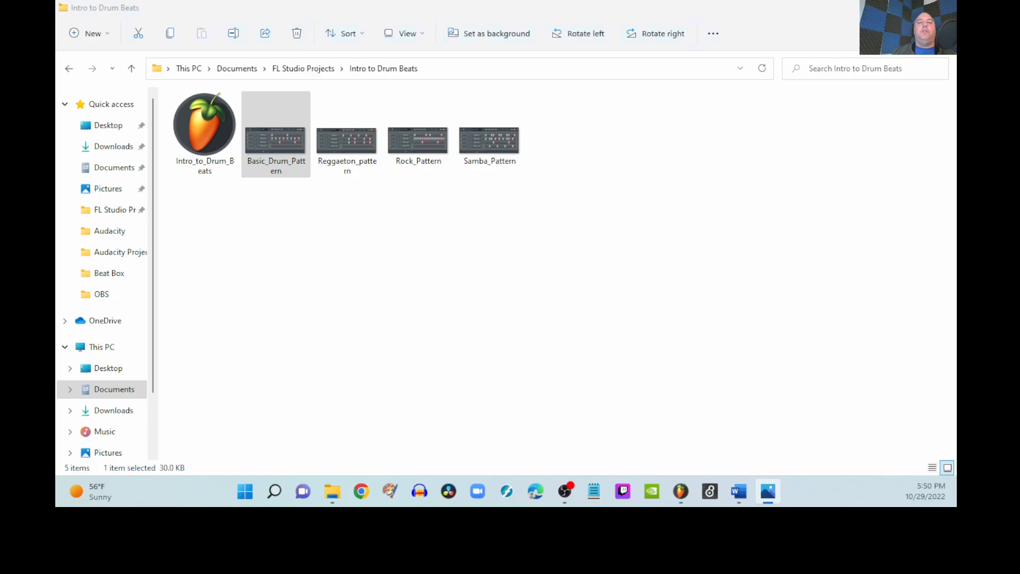
drag(56, 63, 506, 10)
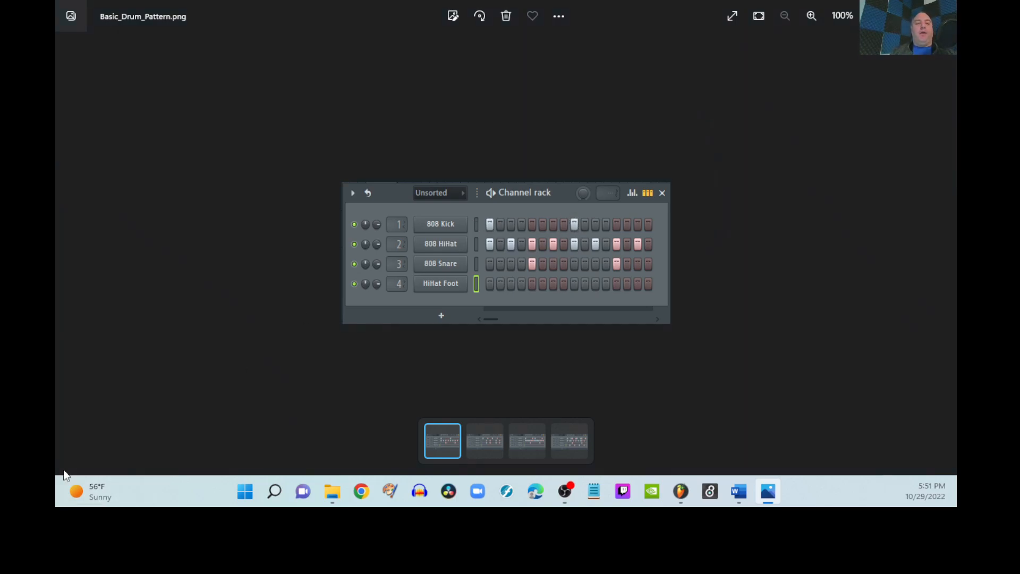
key(alt+Tab)
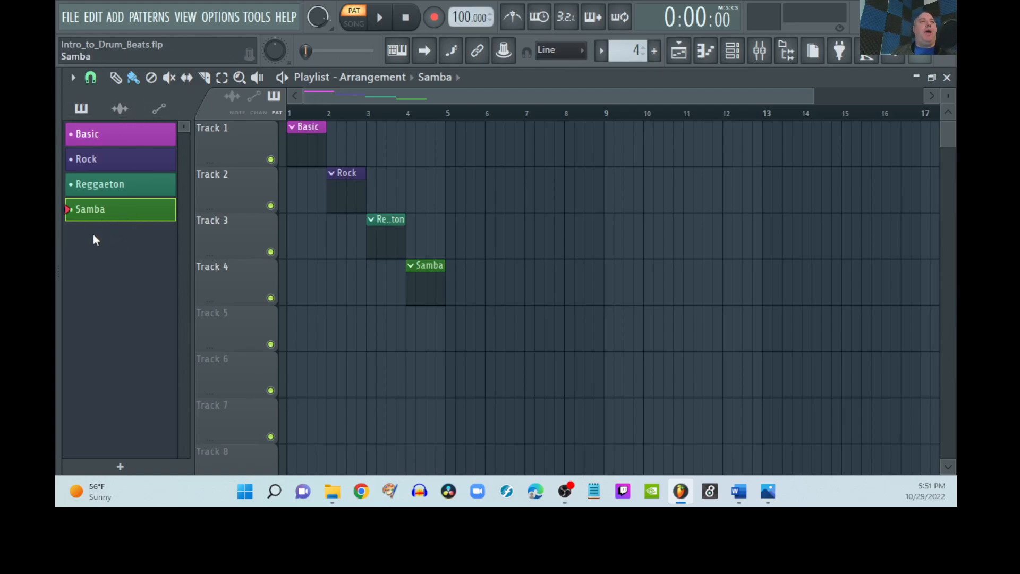
- Select the Basic pattern, open its channel rack and place 808 Kick hits on steps 1 and 9
click(98, 137)
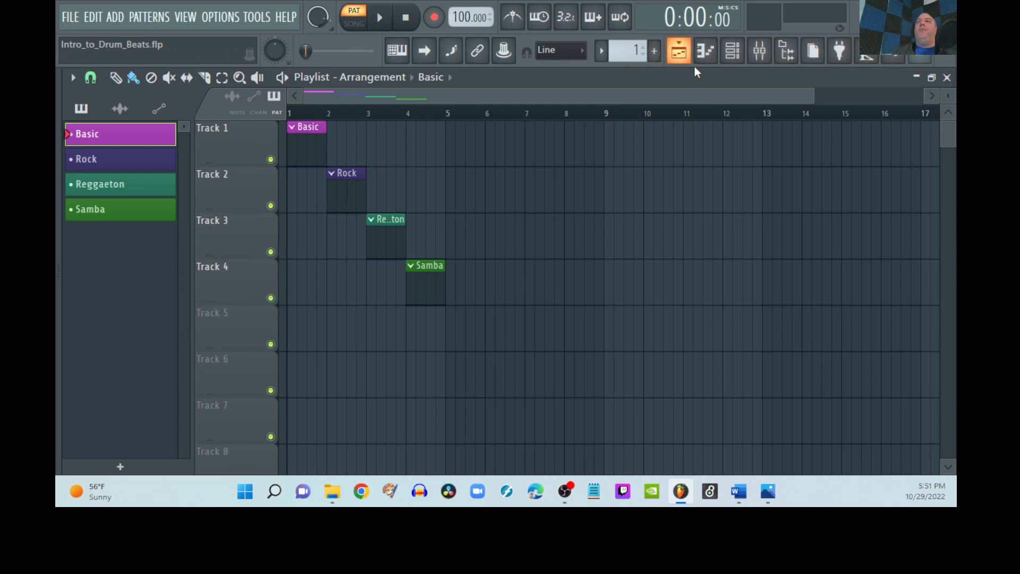
click(734, 51)
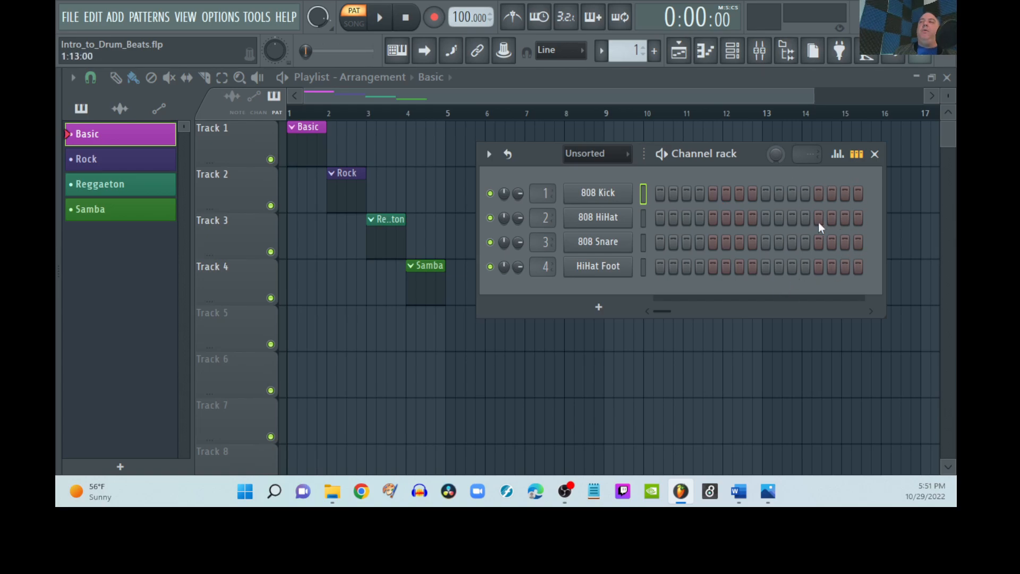
click(660, 193)
click(766, 195)
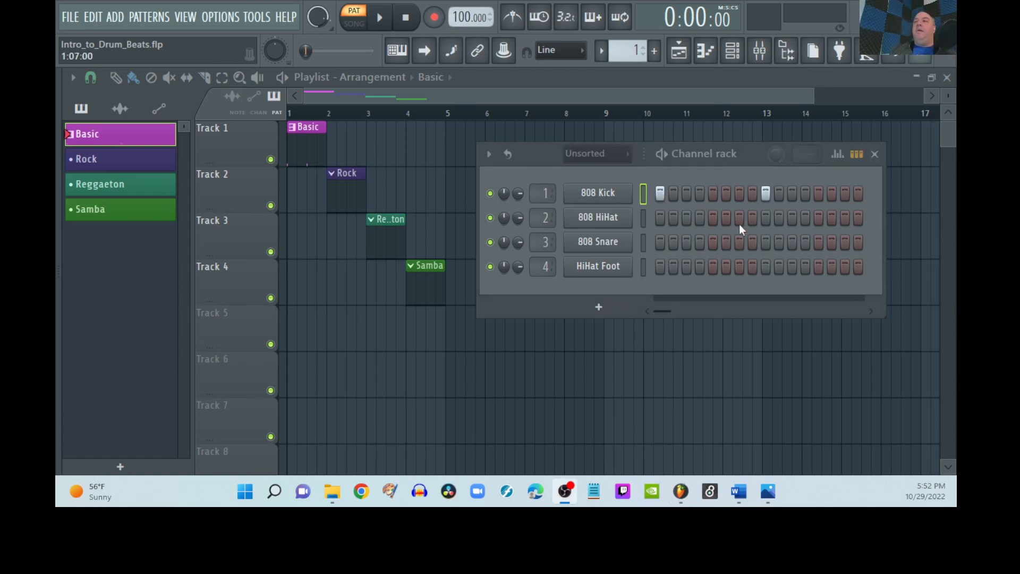
- Try painting extra hits across the 808 Kick row and erasing them, ending with the whole row cleared
click(673, 193)
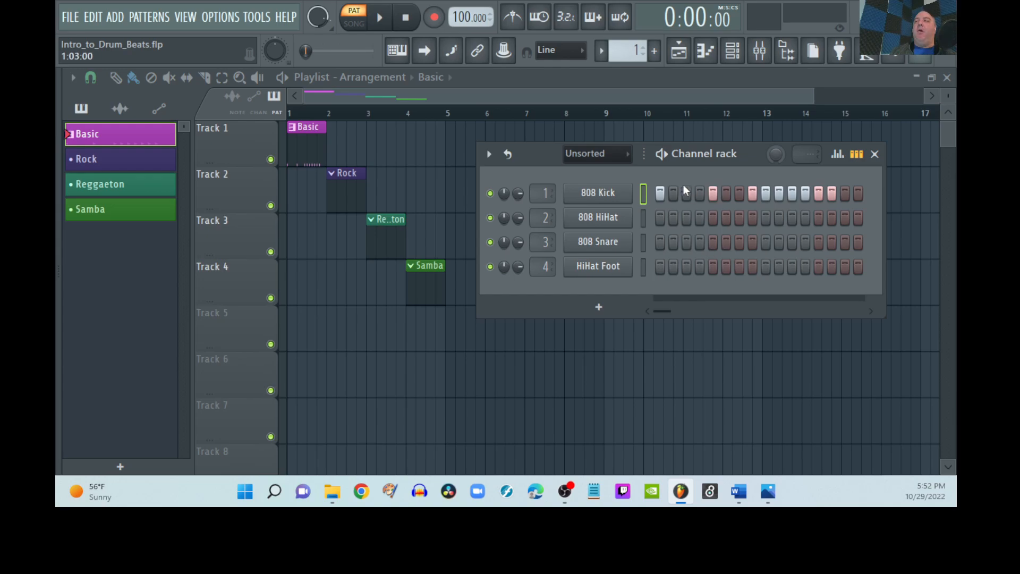
drag(715, 192, 784, 196)
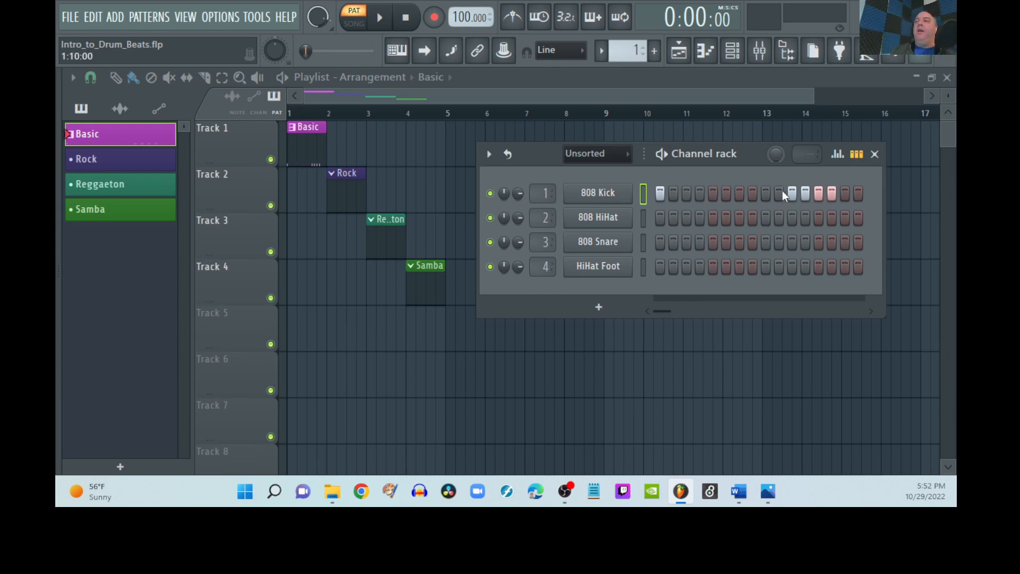
click(673, 193)
click(687, 193)
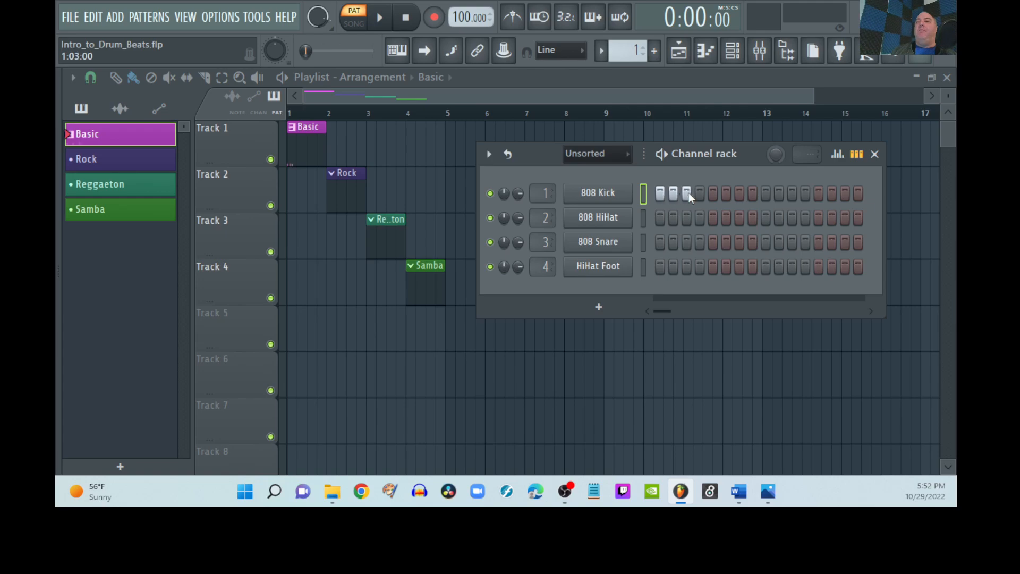
drag(732, 192, 858, 193)
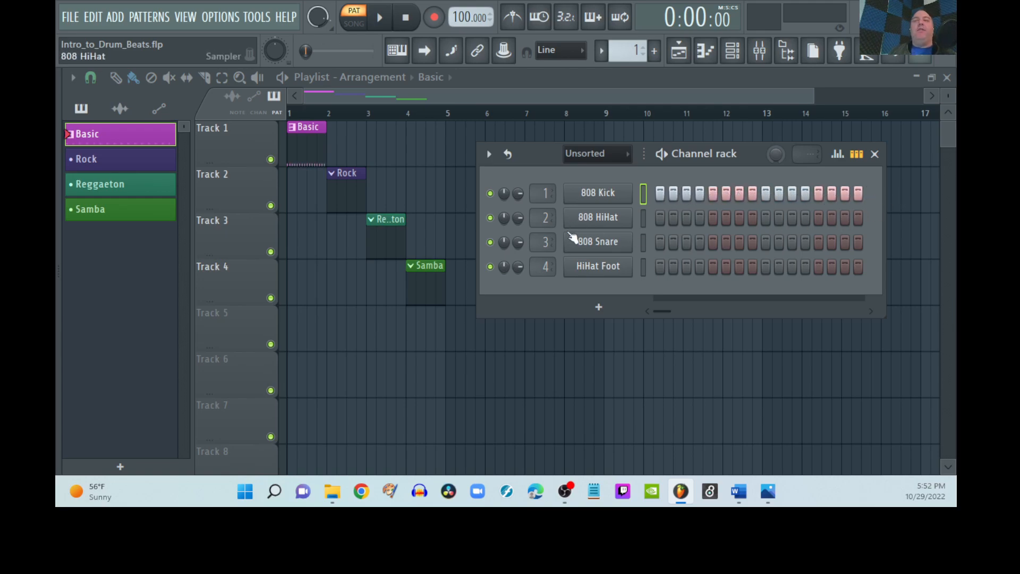
mouse_move(723, 190)
mouse_down()
mouse_move(661, 191)
mouse_move(864, 192)
mouse_up()
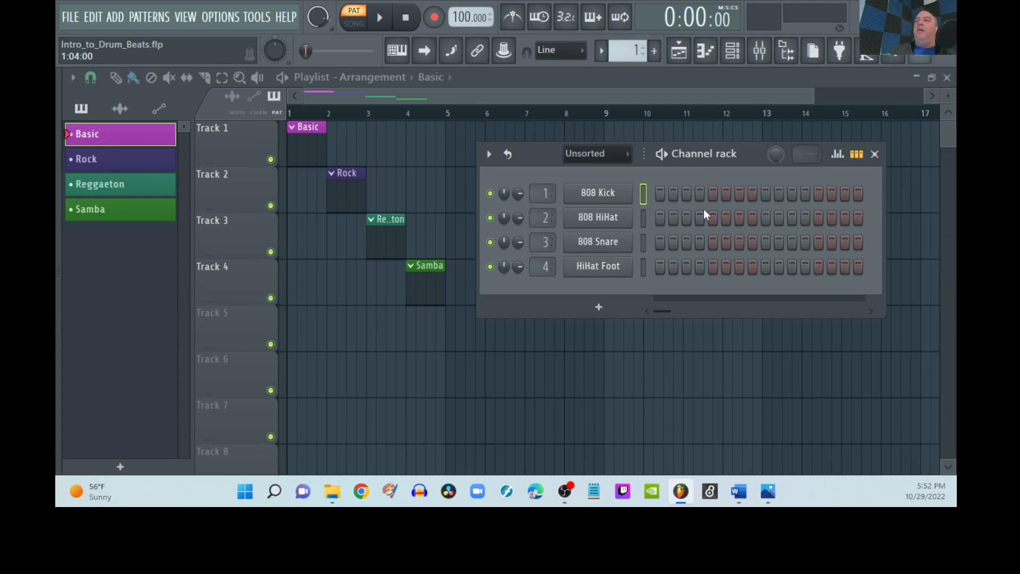
- Place 808 Kick hits on steps 1 and 9 of the empty Basic pattern and play it back
click(660, 193)
click(766, 193)
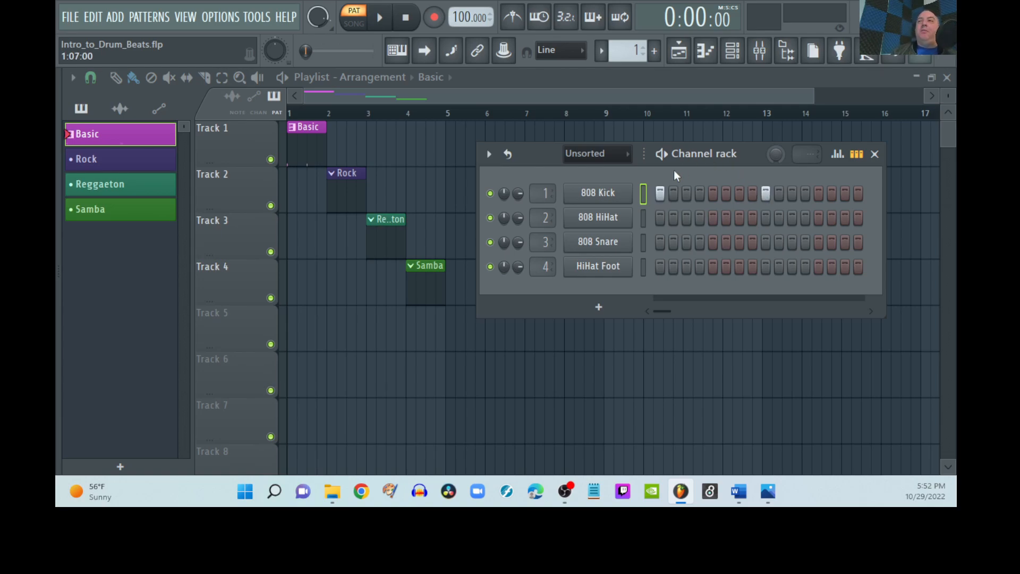
key(space)
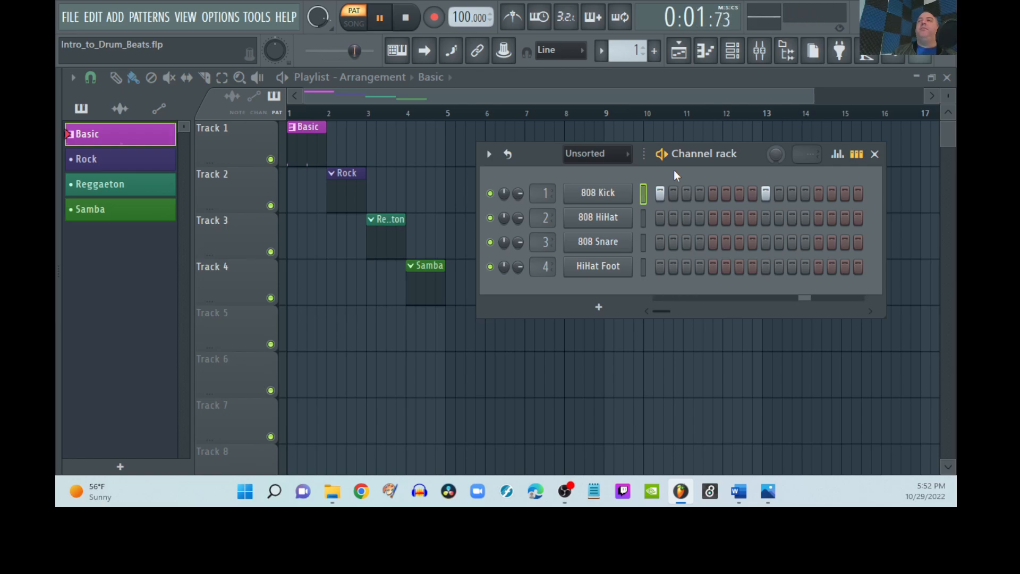
key(space)
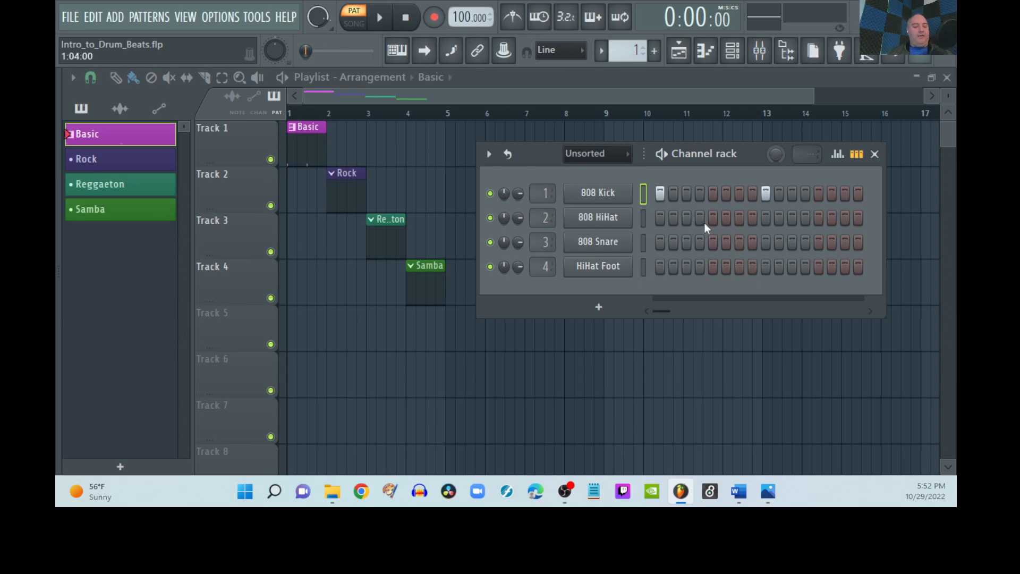
- Check the Basic_Drum_Pattern image, enter 808 HiHat hits one by one on every odd step from 1 to 15, and play the pattern
key(alt+Tab)
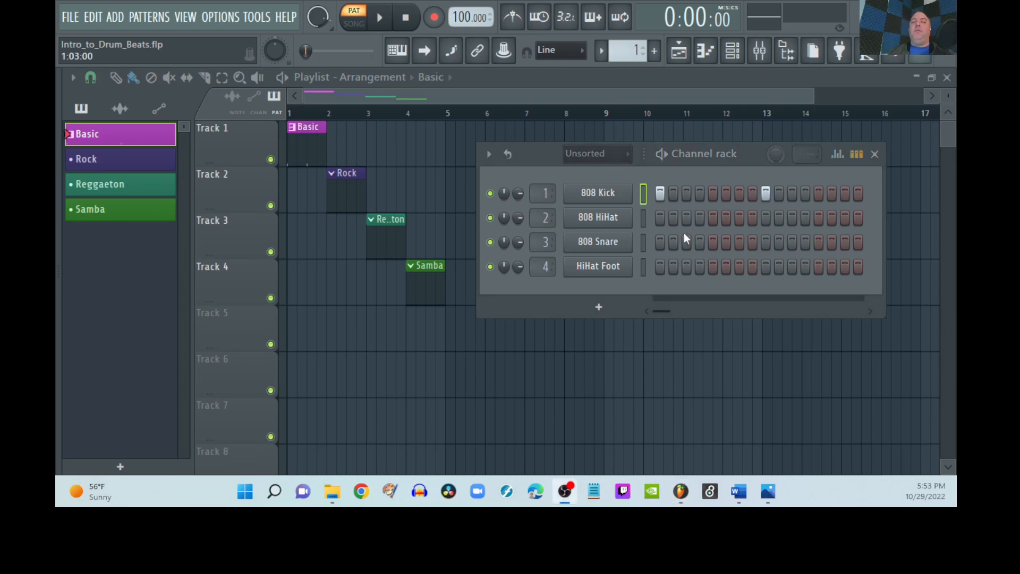
key(alt+Tab)
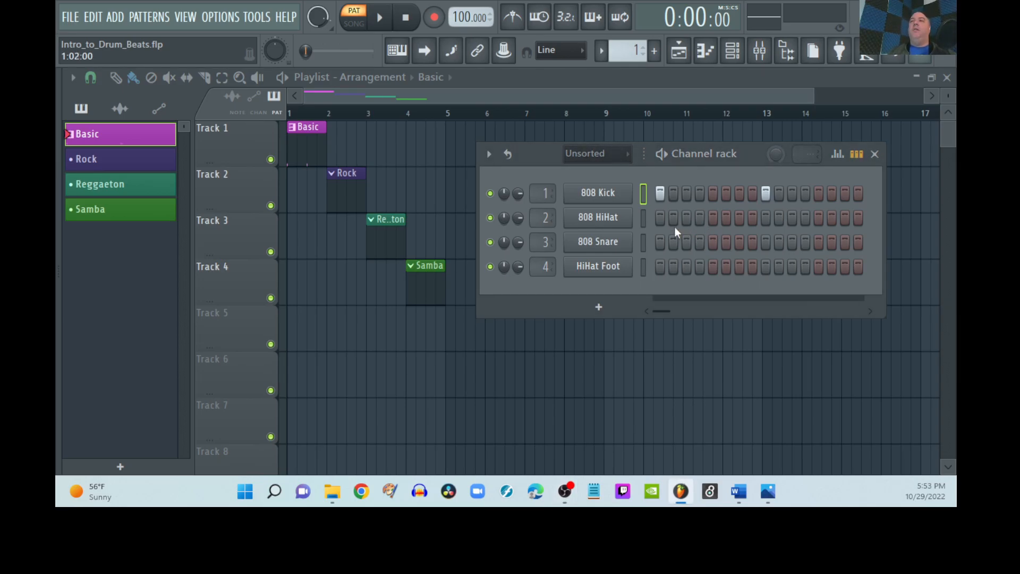
key(alt+Tab)
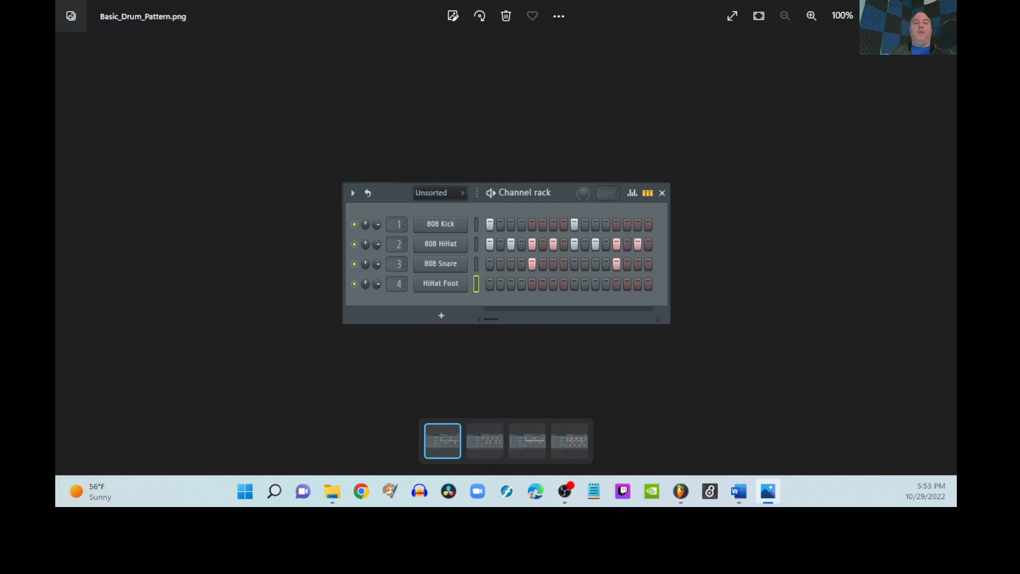
key(alt+Tab)
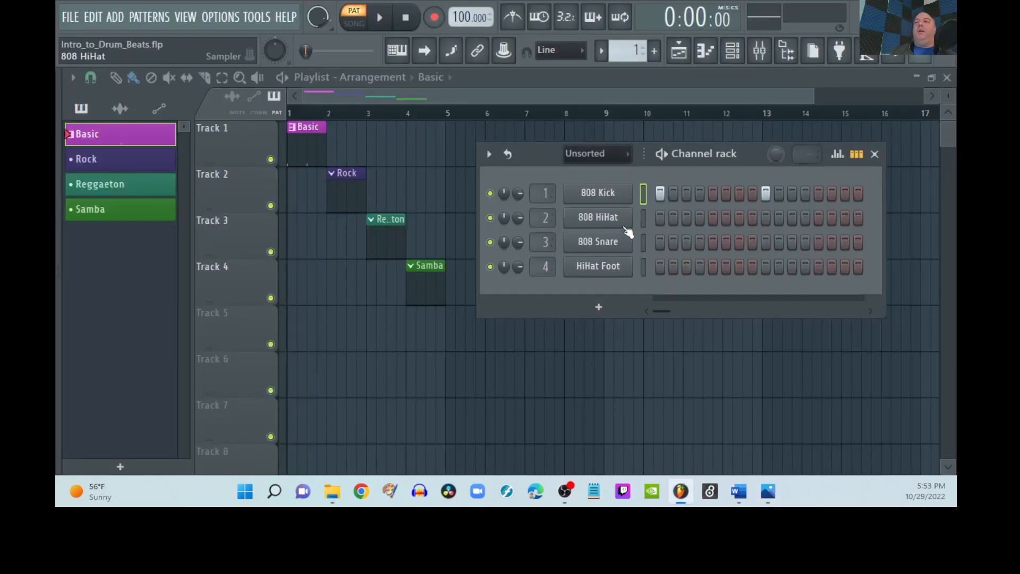
click(660, 218)
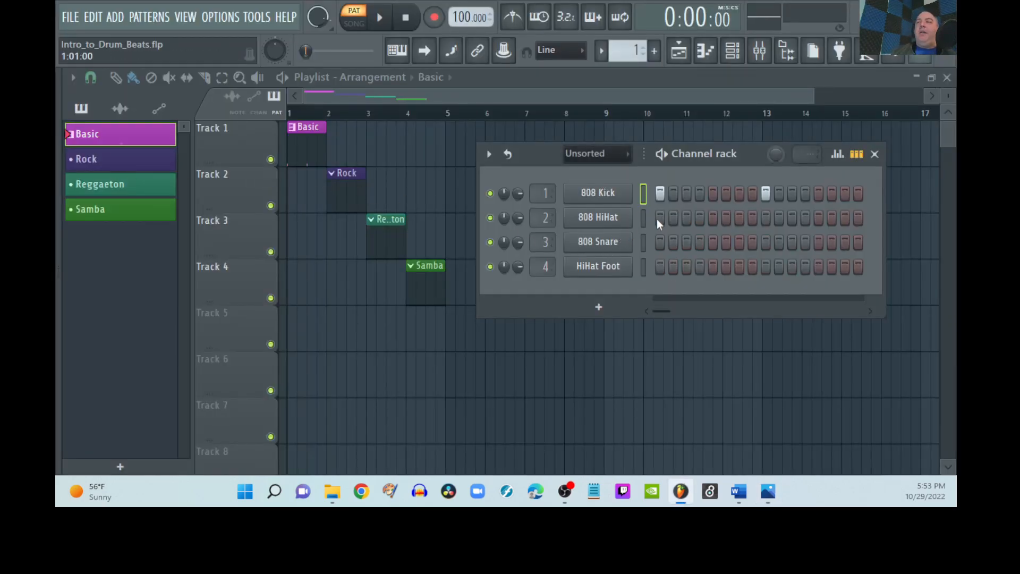
click(740, 218)
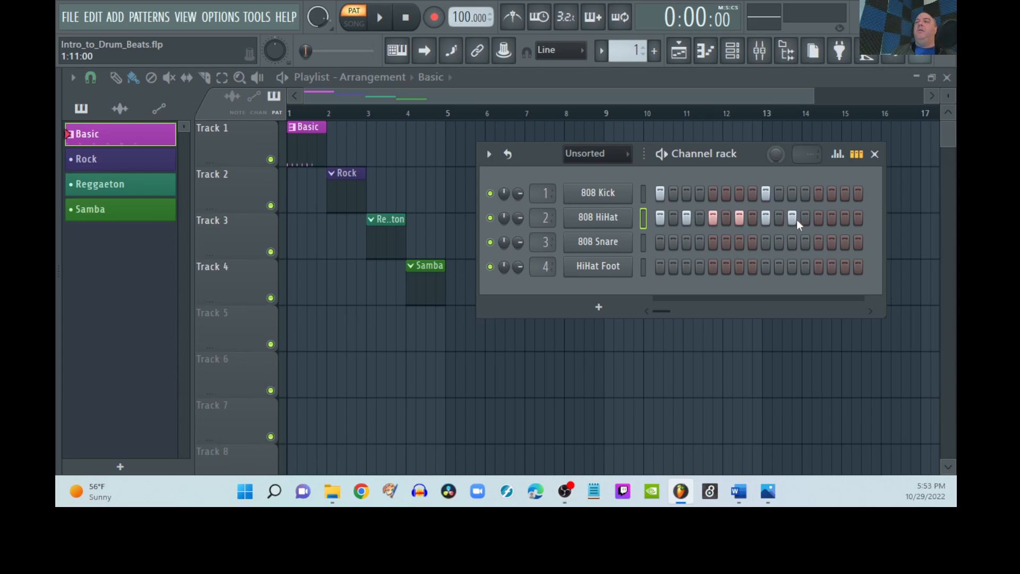
click(819, 218)
click(846, 218)
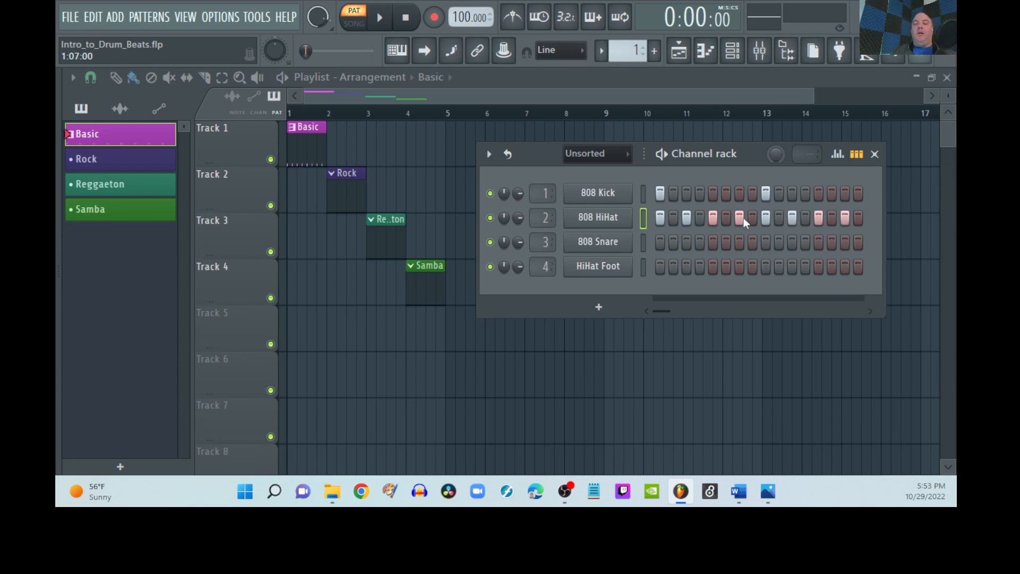
key(space)
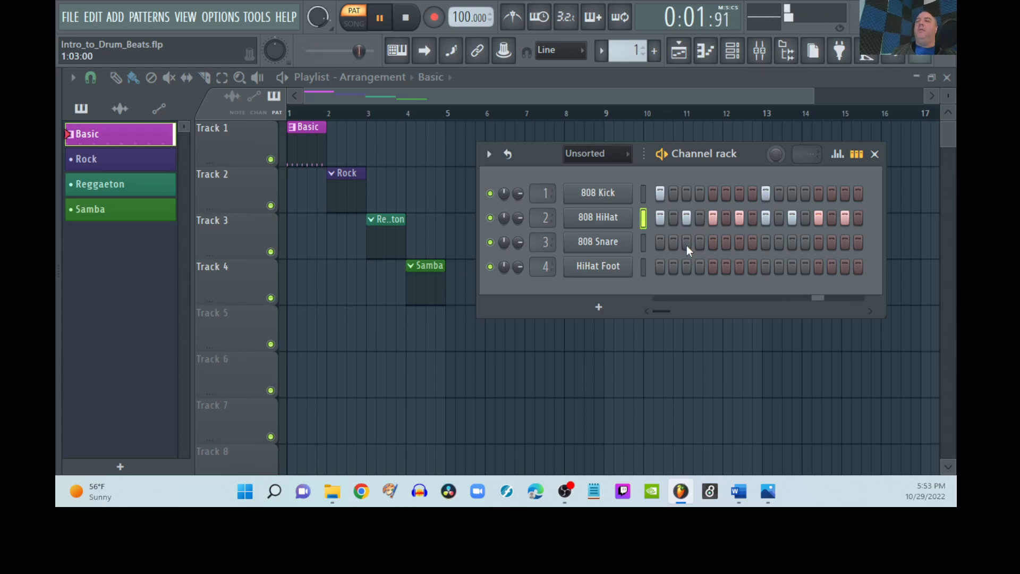
key(space)
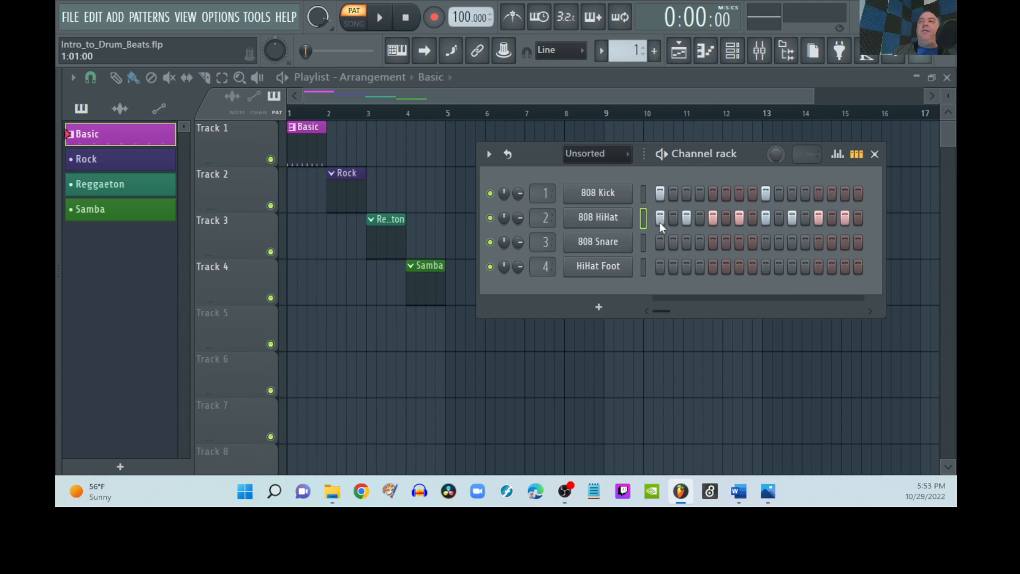
- Clear the 808 HiHat row and refill it using the Fill each 2 steps option
drag(713, 217, 857, 219)
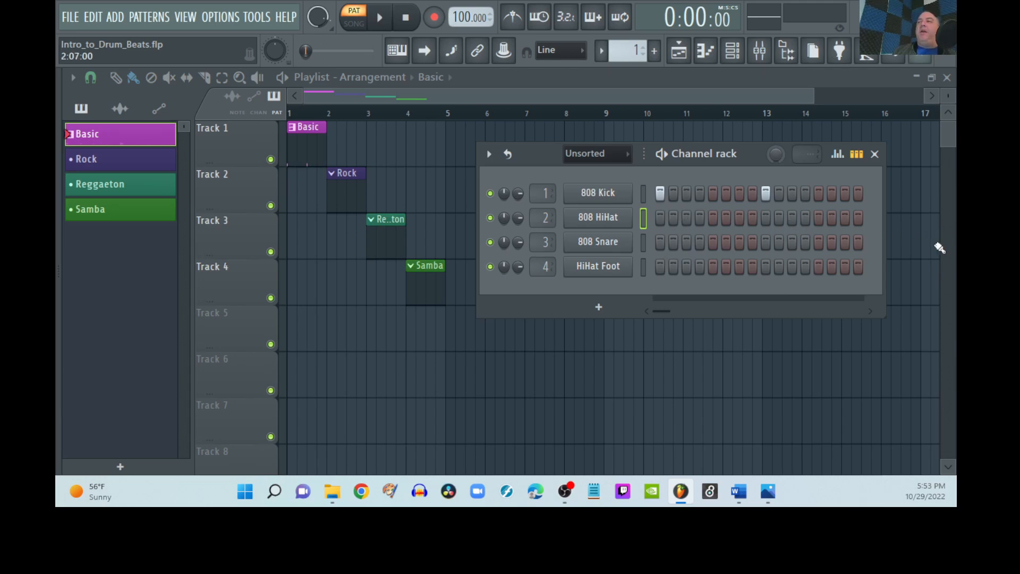
right_click(594, 220)
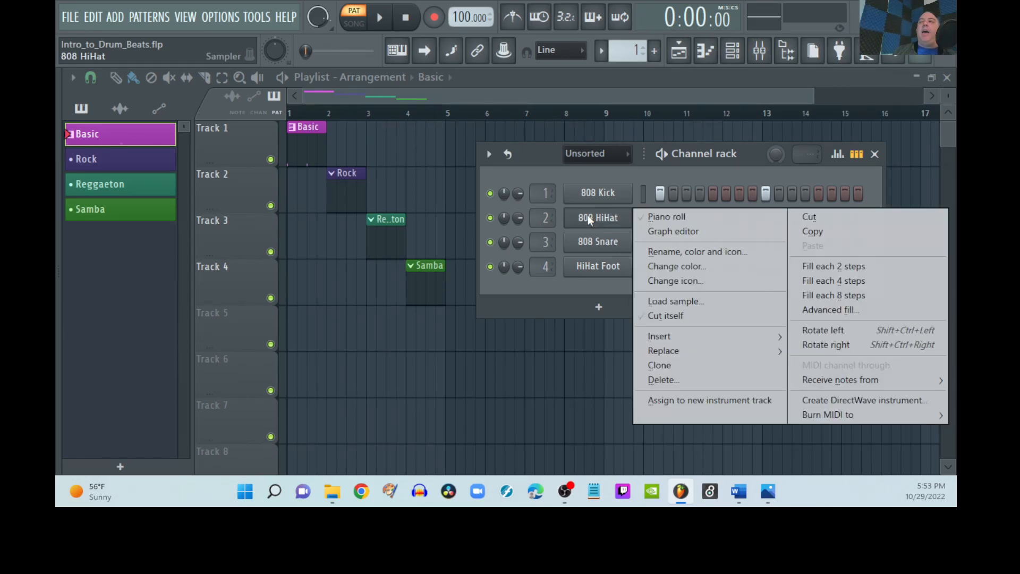
click(824, 268)
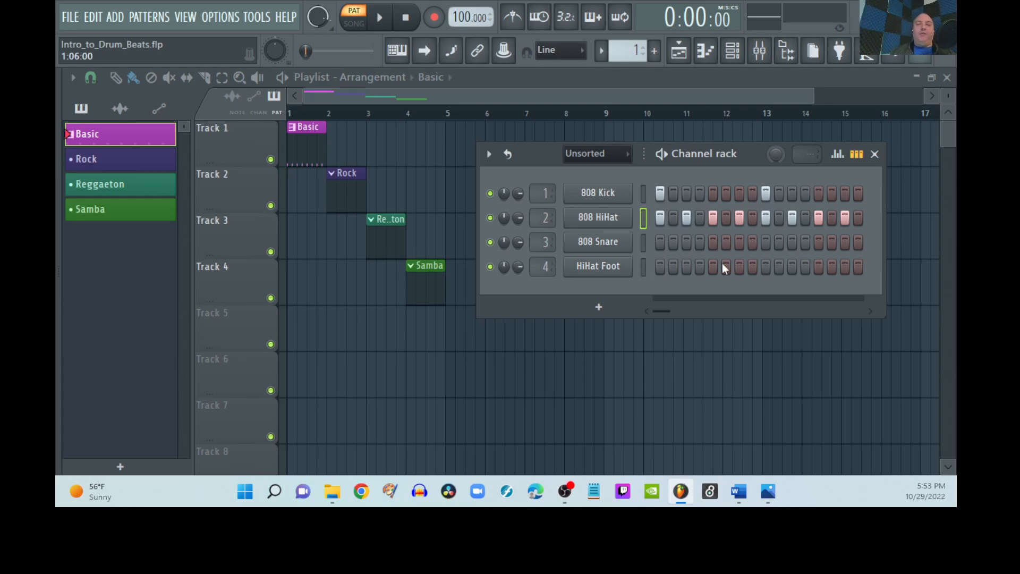
- Check the snare row in the Basic_Drum_Pattern image, place 808 Snare hits on steps 5 and 13, and play the pattern
key(alt+Tab)
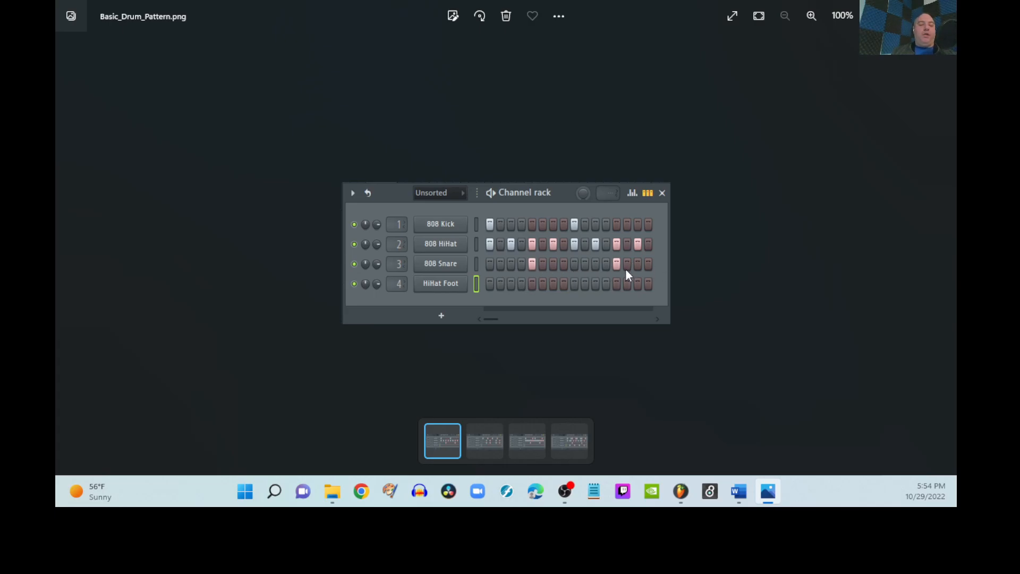
key(alt+Tab)
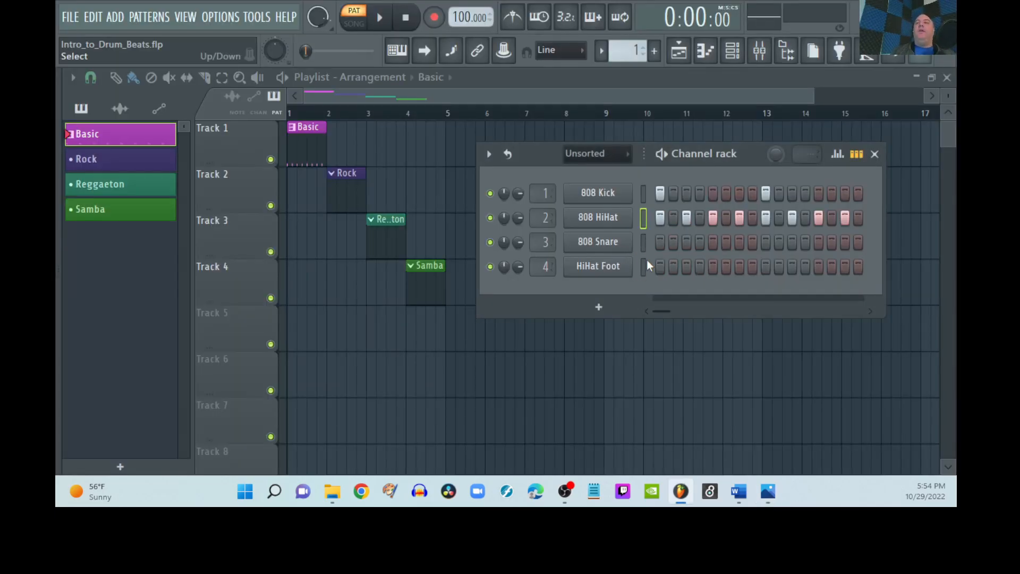
click(713, 240)
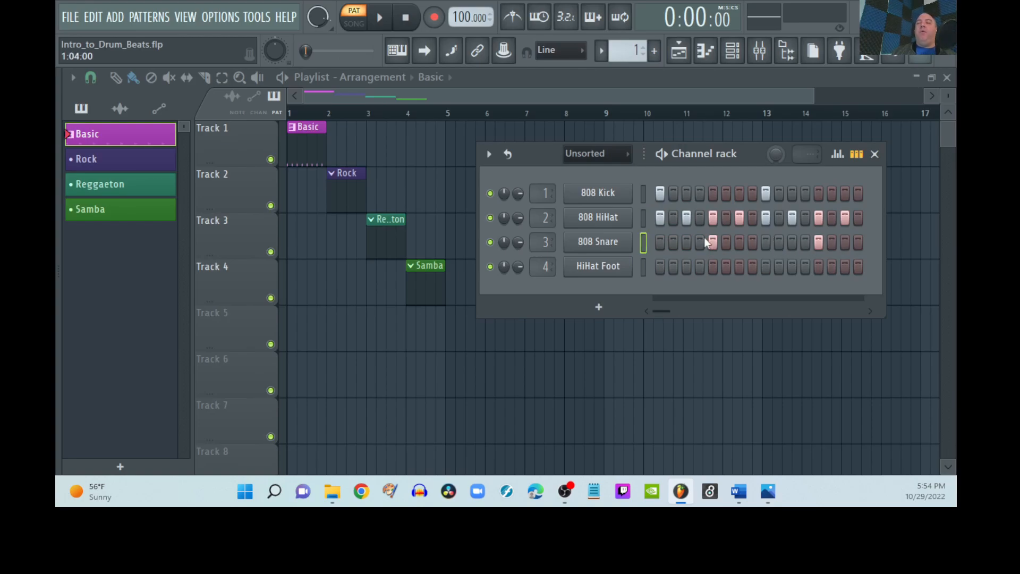
key(space)
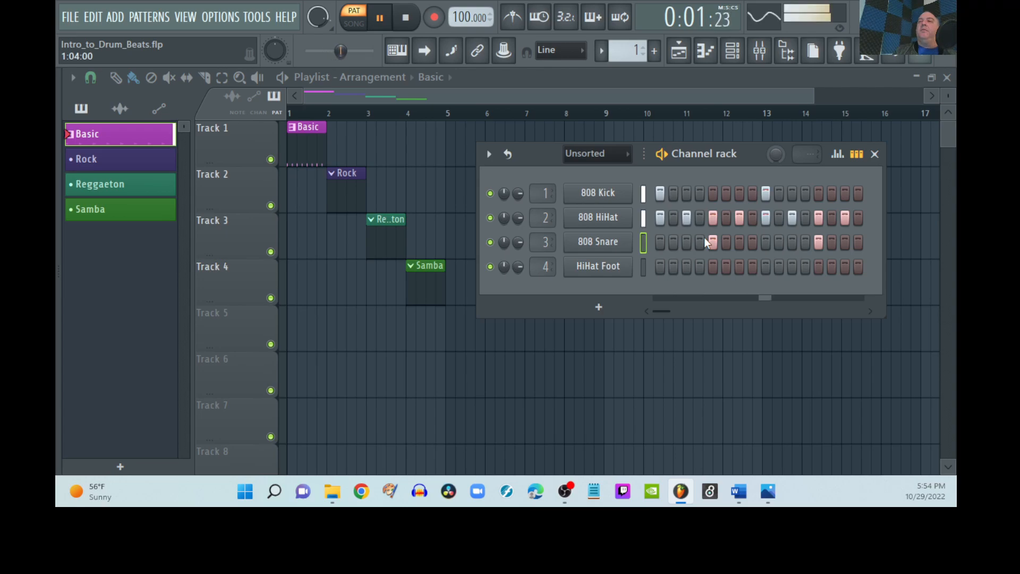
key(space)
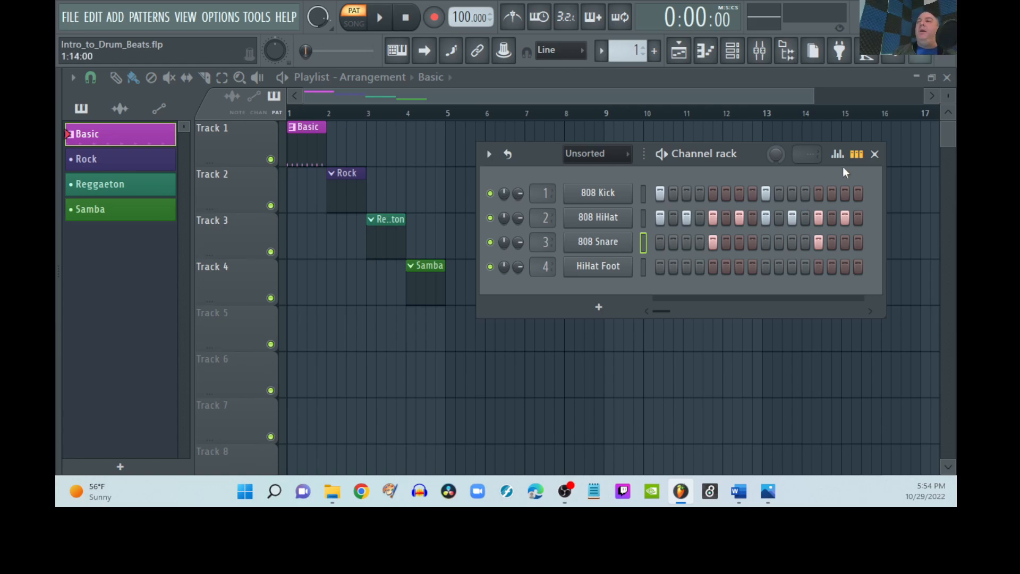
- Close the Basic pattern's channel rack, select the Rock pattern and open the channel rack for it
click(875, 154)
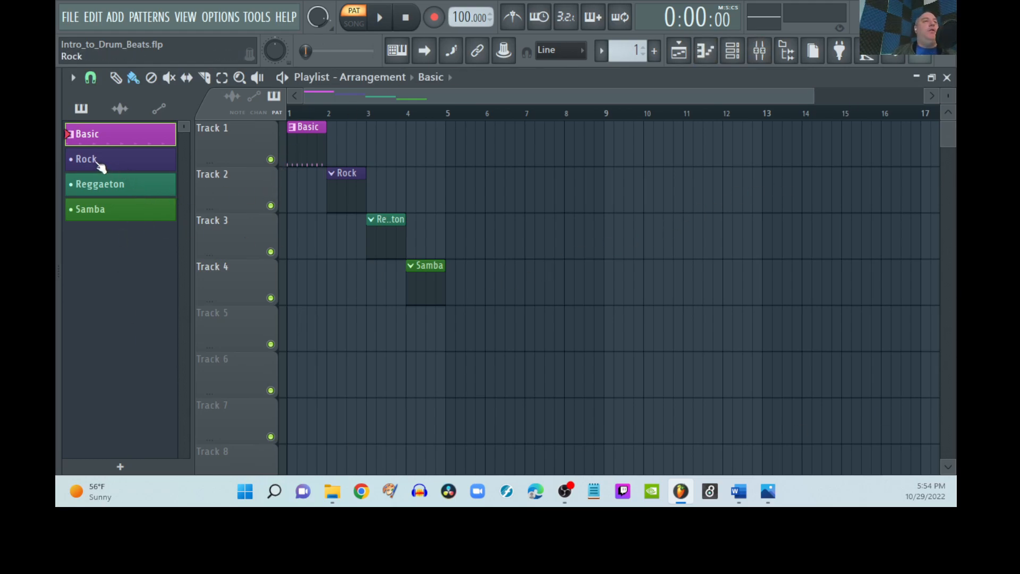
click(109, 159)
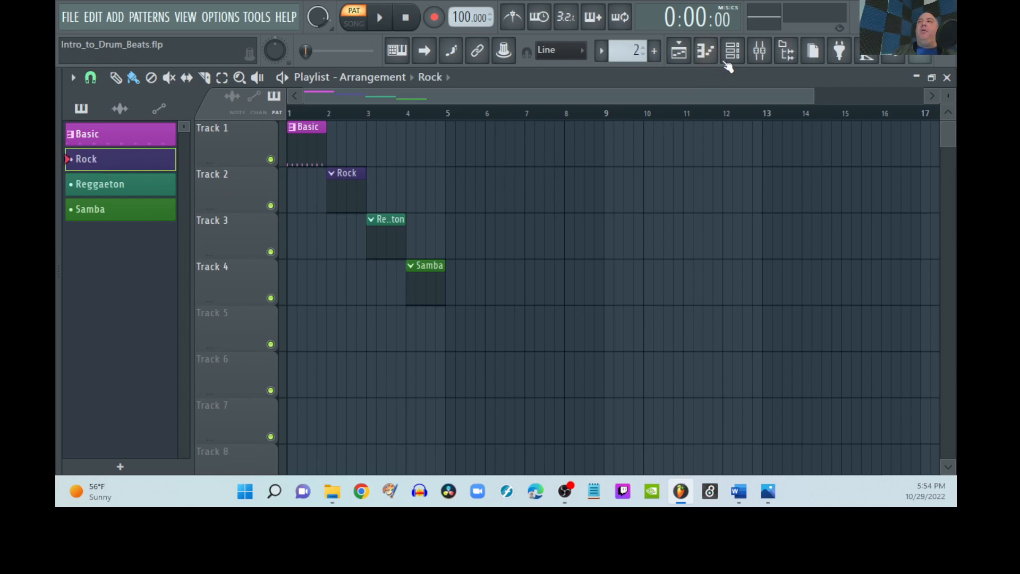
click(736, 51)
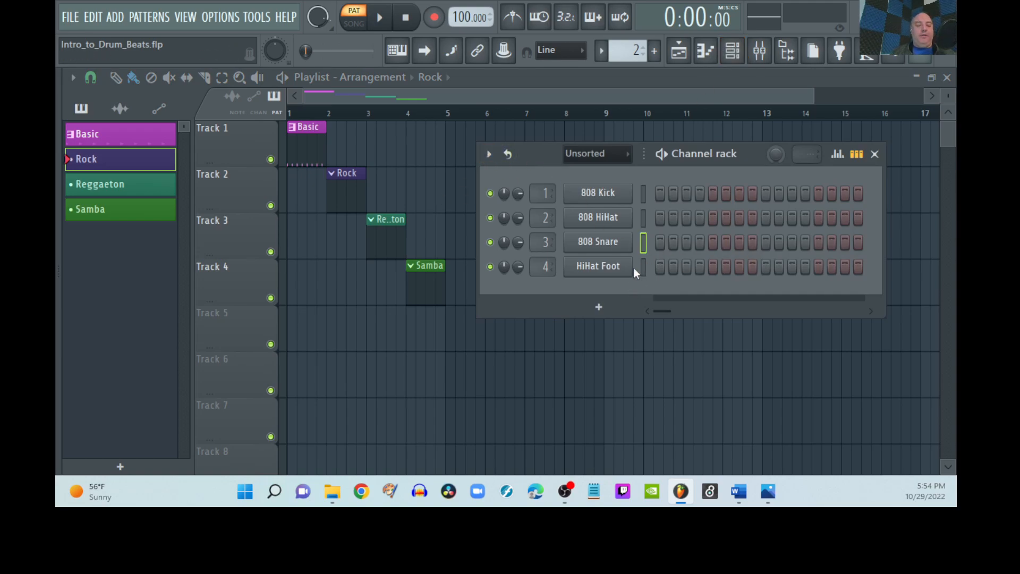
click(230, 252)
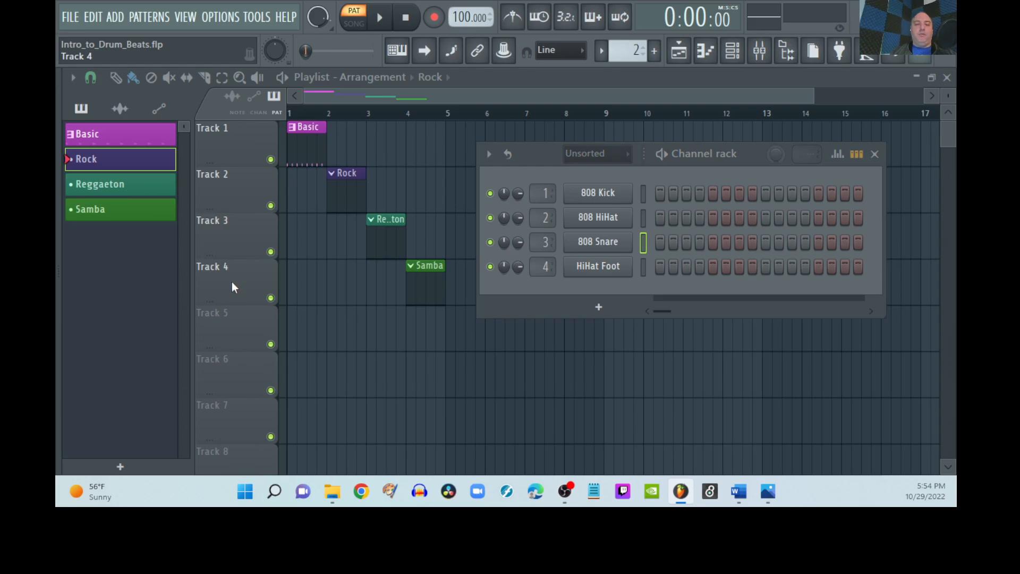
- Switch to File Explorer, open the Rock_Pattern image full screen and examine its kick, hi-hat and snare steps
key(alt+Tab)
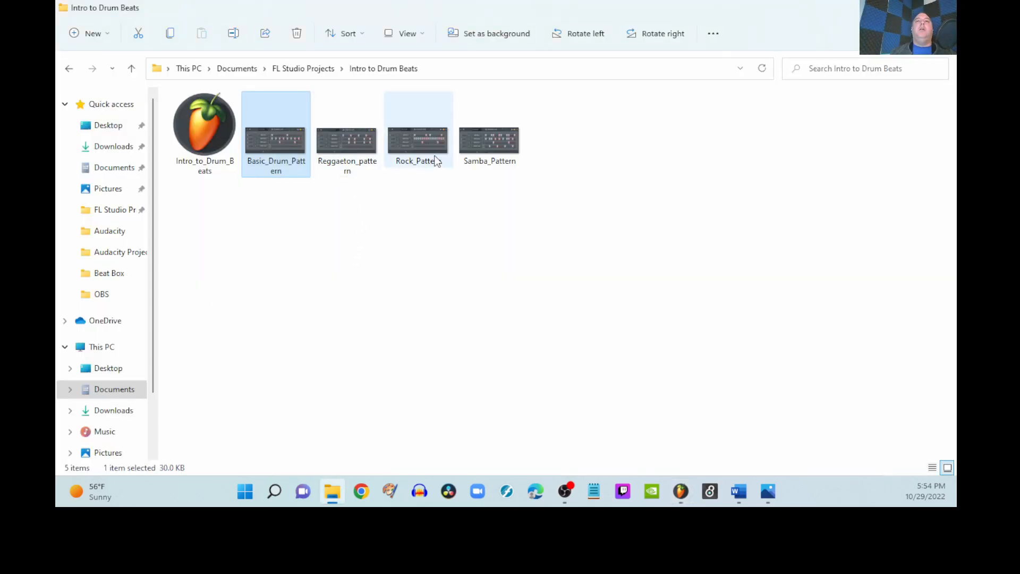
double_click(418, 149)
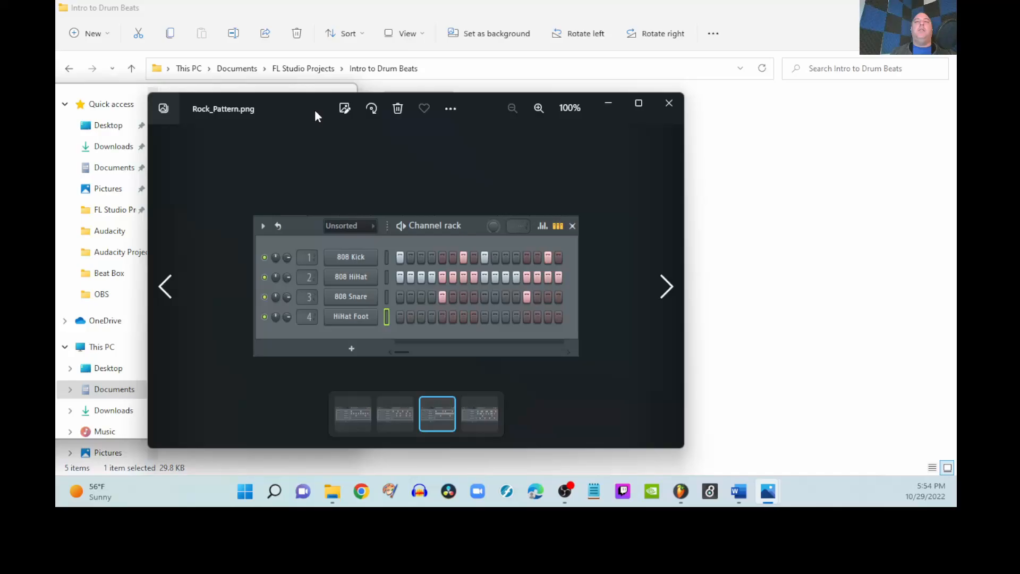
drag(313, 110, 541, 2)
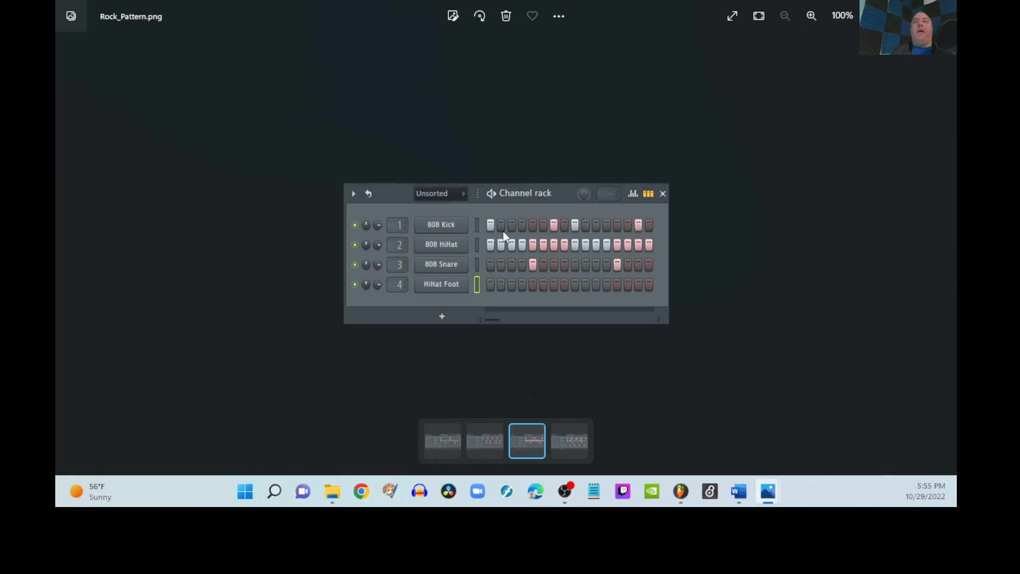
- Return to FL Studio, place 808 Kick hits on steps 1, 7, 9 and 15 of the Rock pattern, and play it
key(alt+Tab)
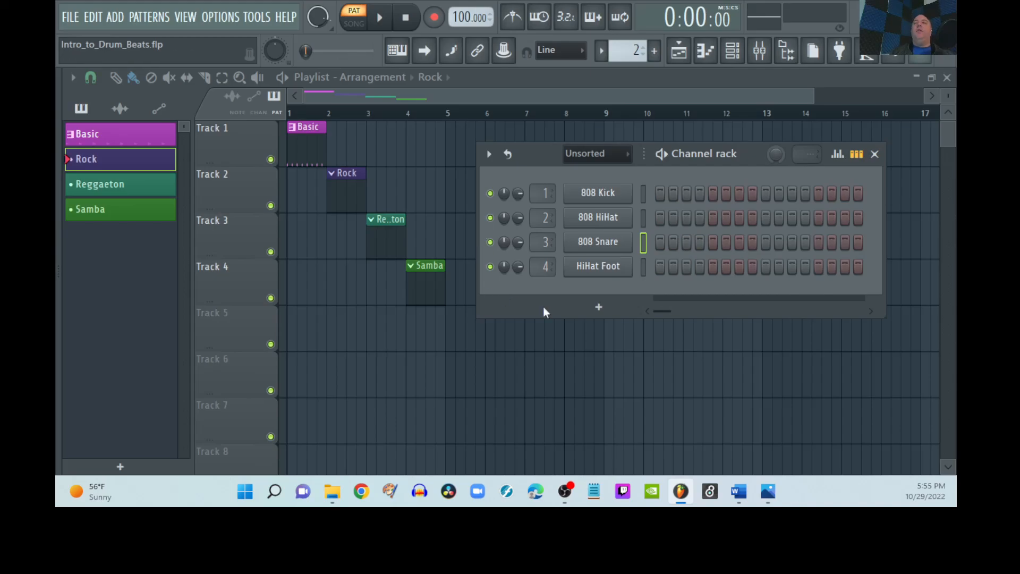
click(662, 188)
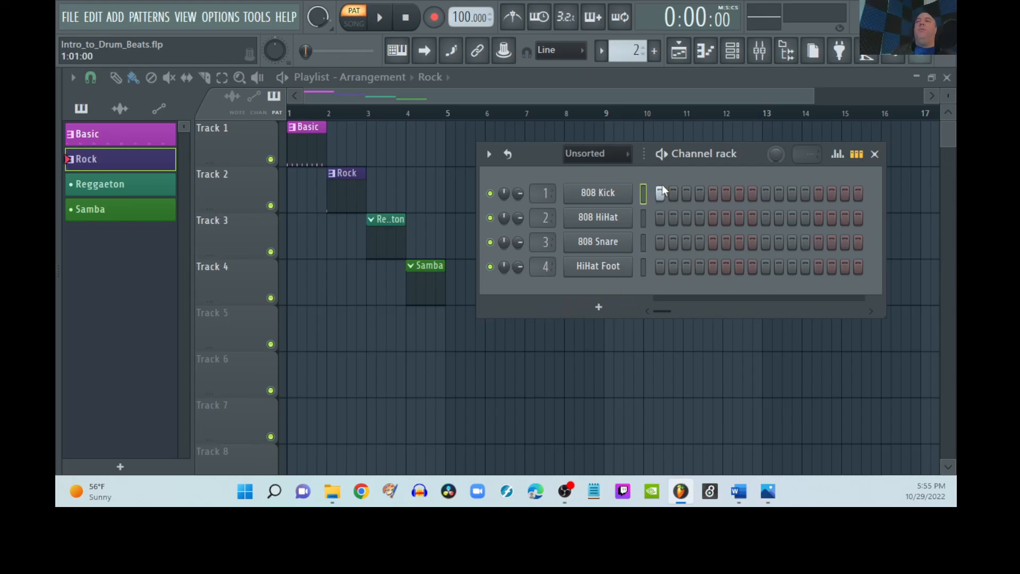
click(739, 193)
click(765, 194)
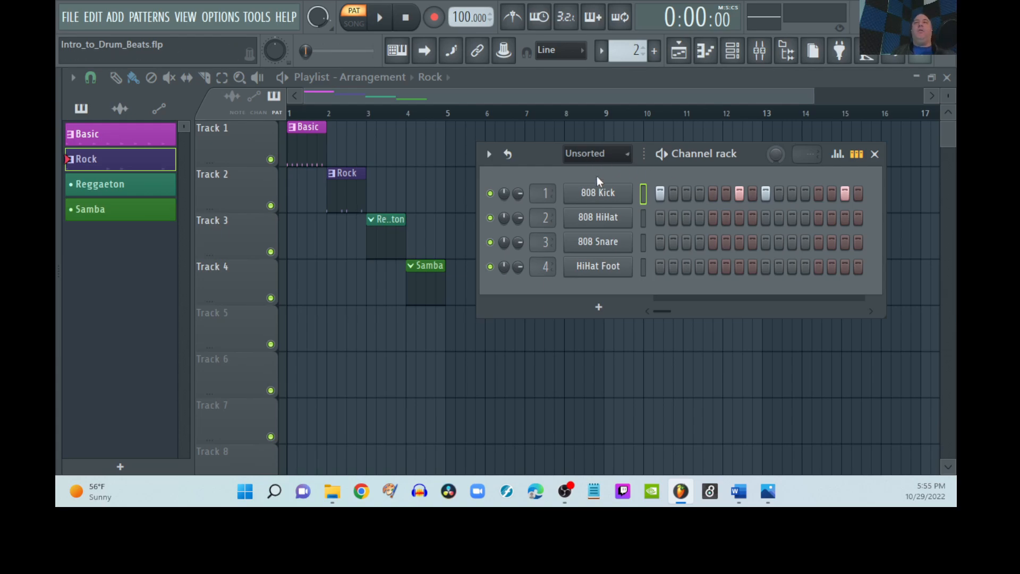
key(space)
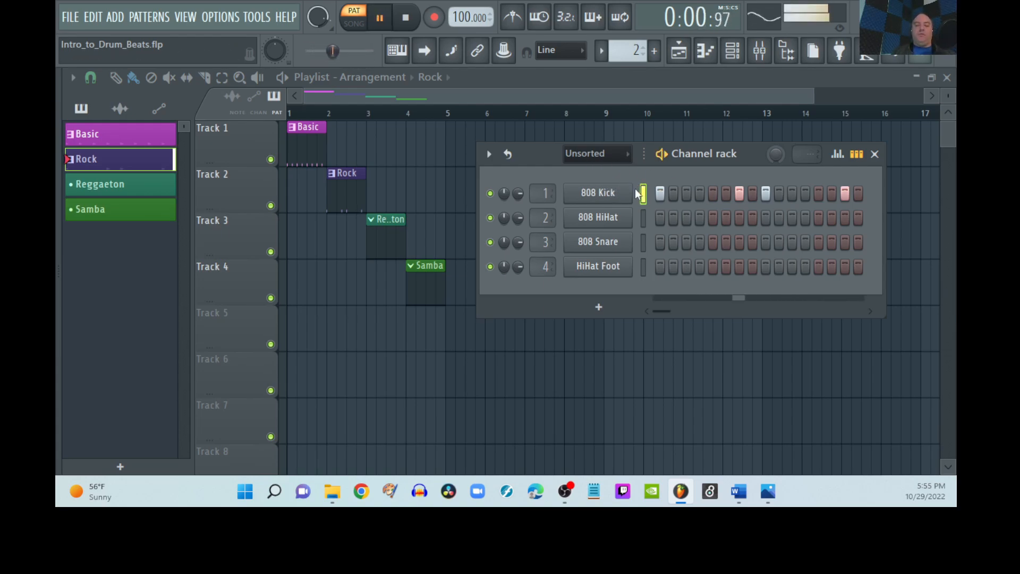
key(space)
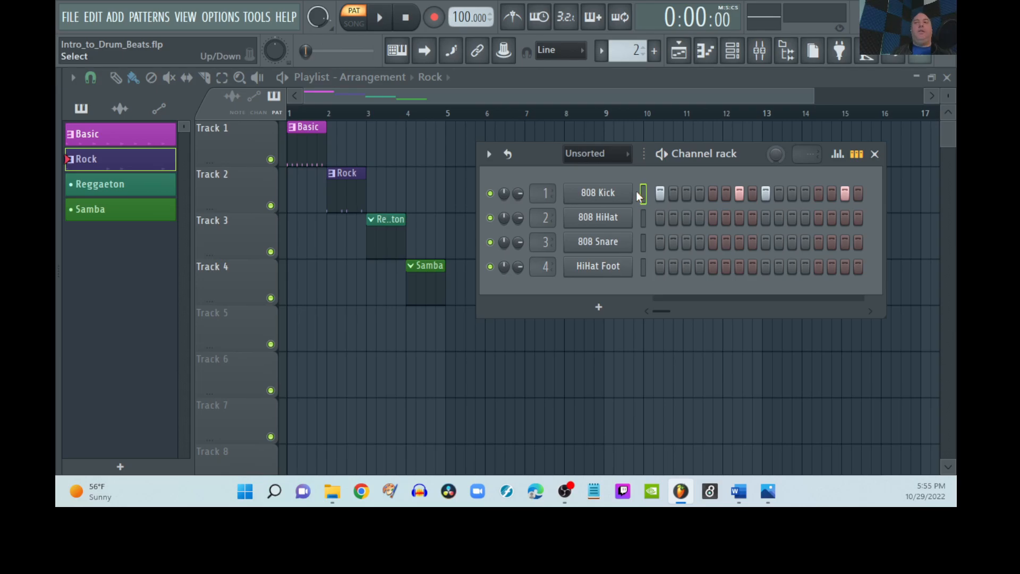
- Check the hi-hat row in the Rock_Pattern image, fill all 16 steps of the 808 HiHat row, and play the pattern
key(alt+Tab)
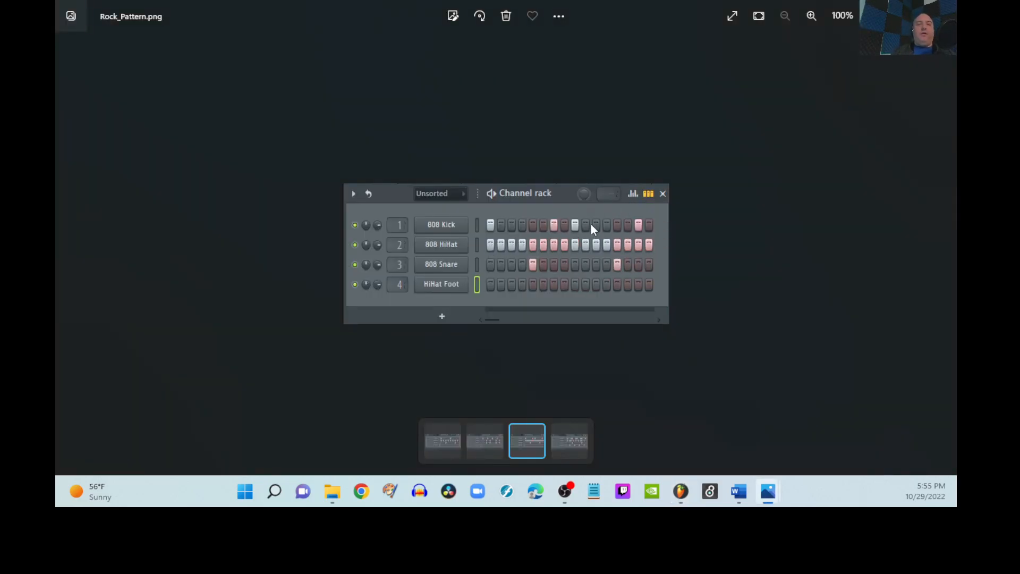
key(alt+Tab)
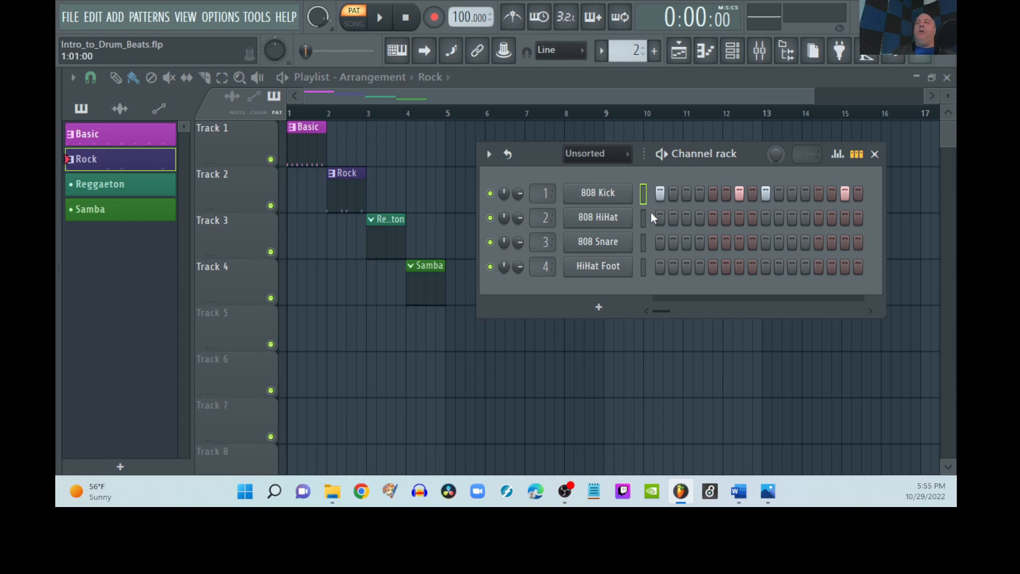
drag(659, 218, 940, 194)
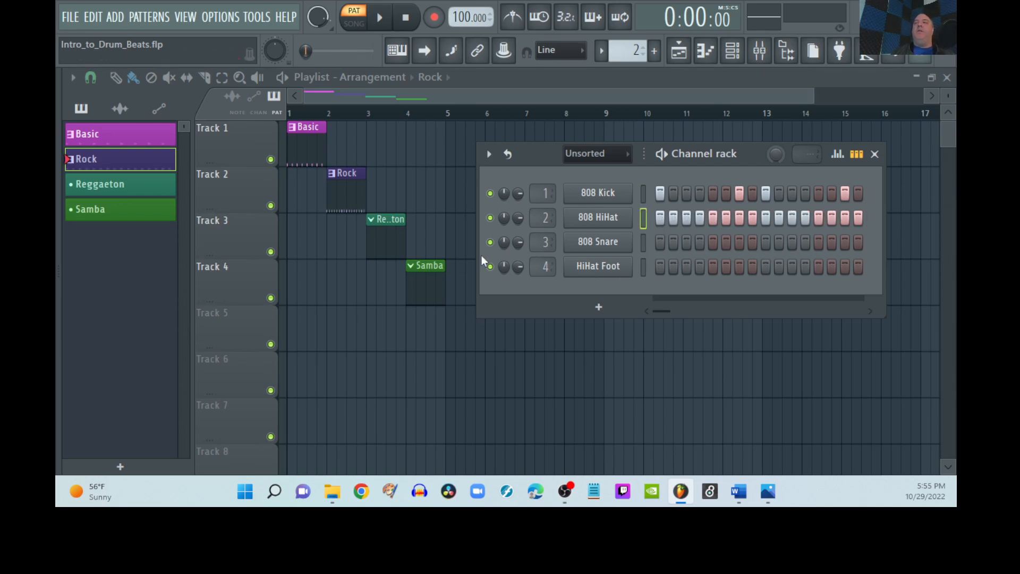
key(space)
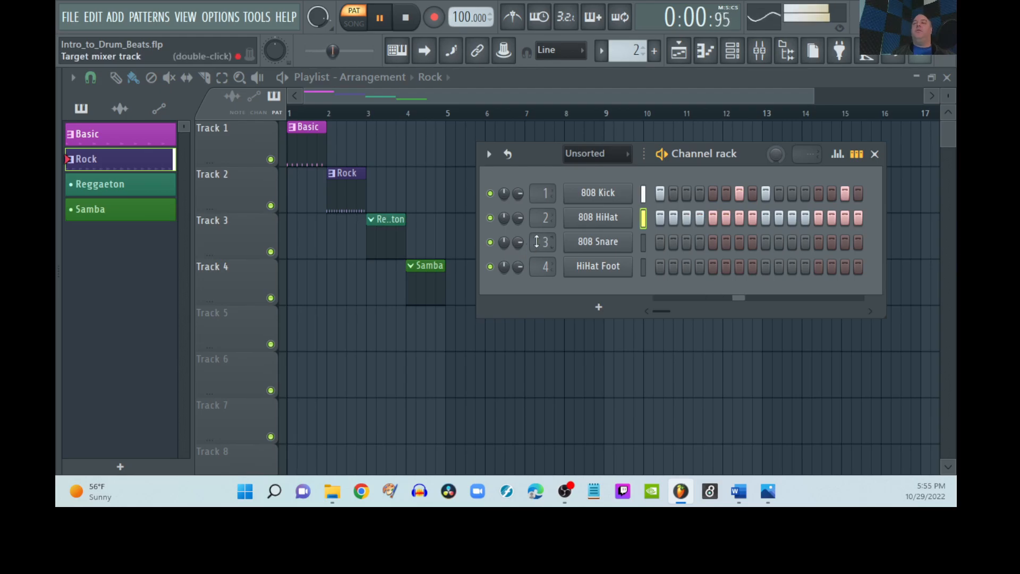
key(space)
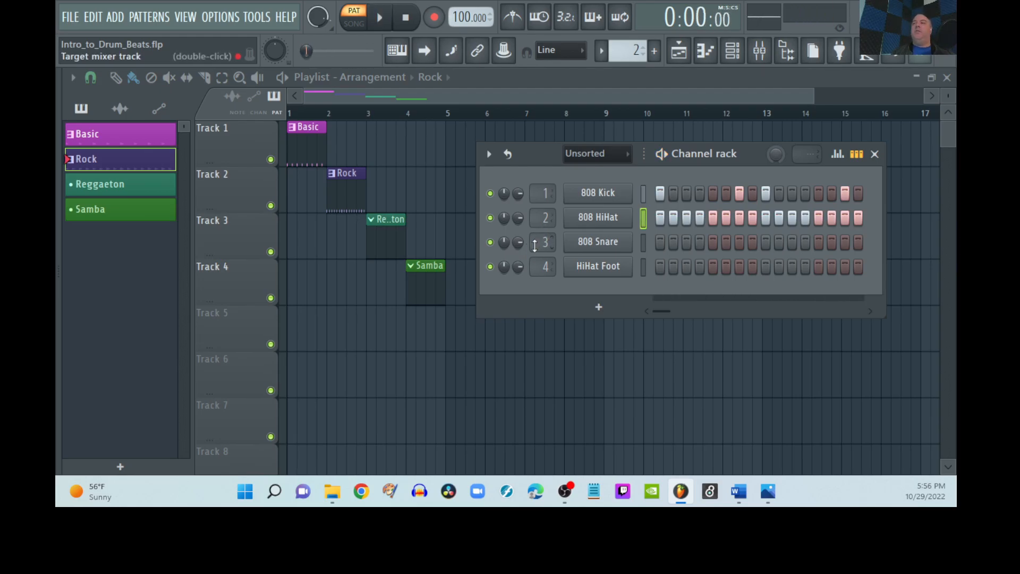
- Check the snare row in the Rock_Pattern image, place 808 Snare hits on steps 5 and 13, and play the pattern
key(alt+Tab)
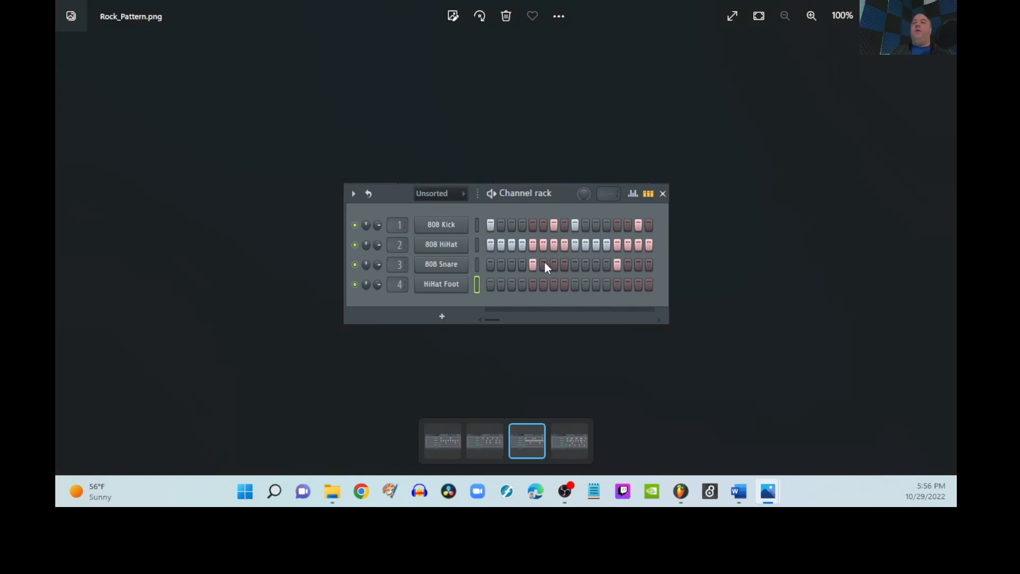
key(alt+Tab)
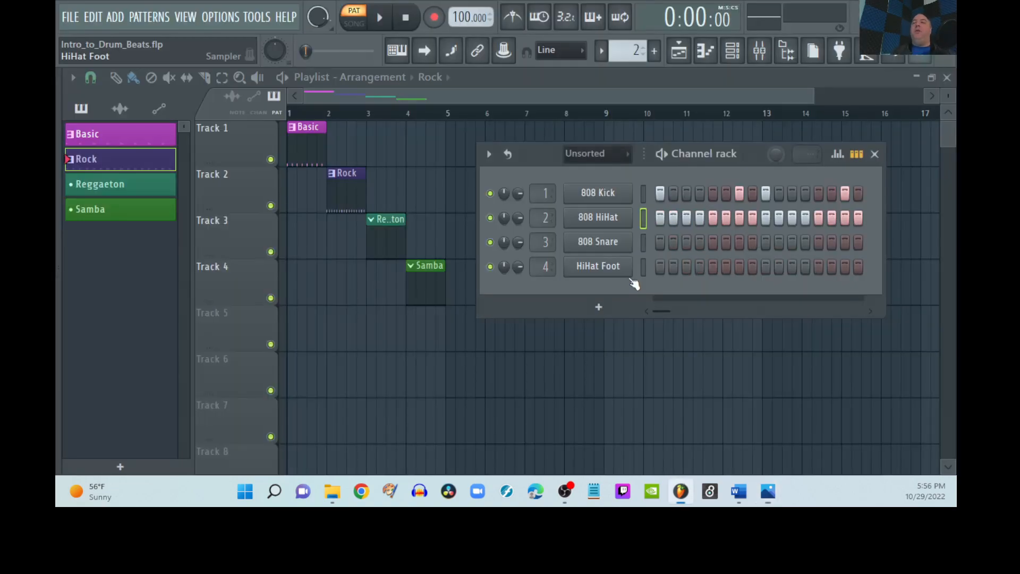
click(712, 244)
key(space)
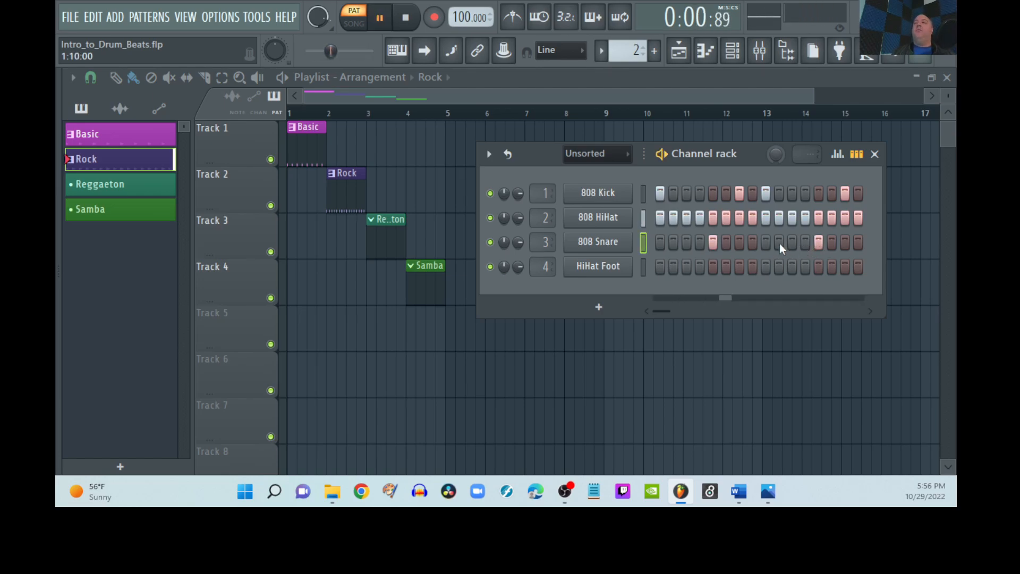
key(space)
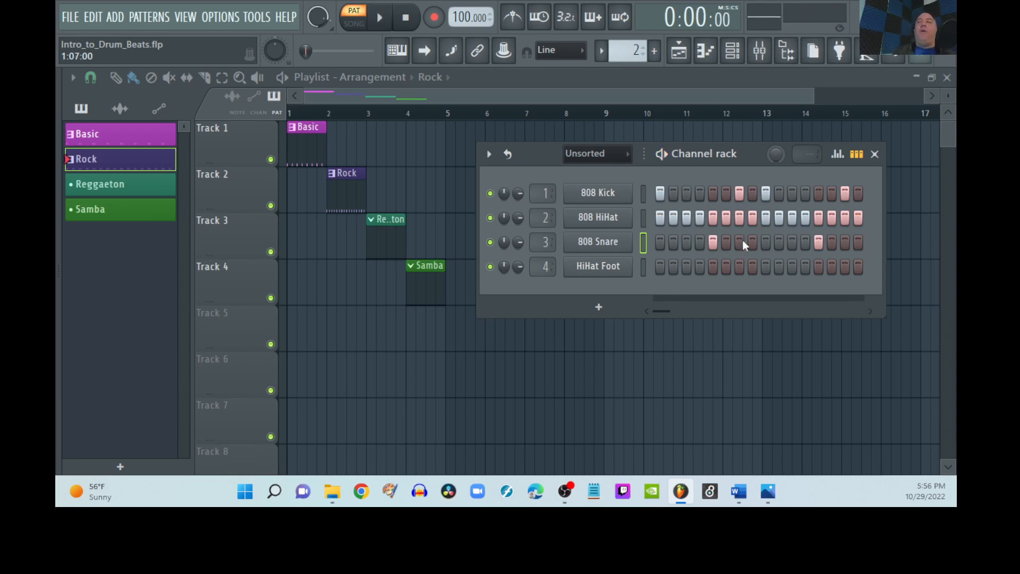
- Close the Rock pattern's channel rack, select the Reggaeton pattern and open the channel rack for it
click(875, 154)
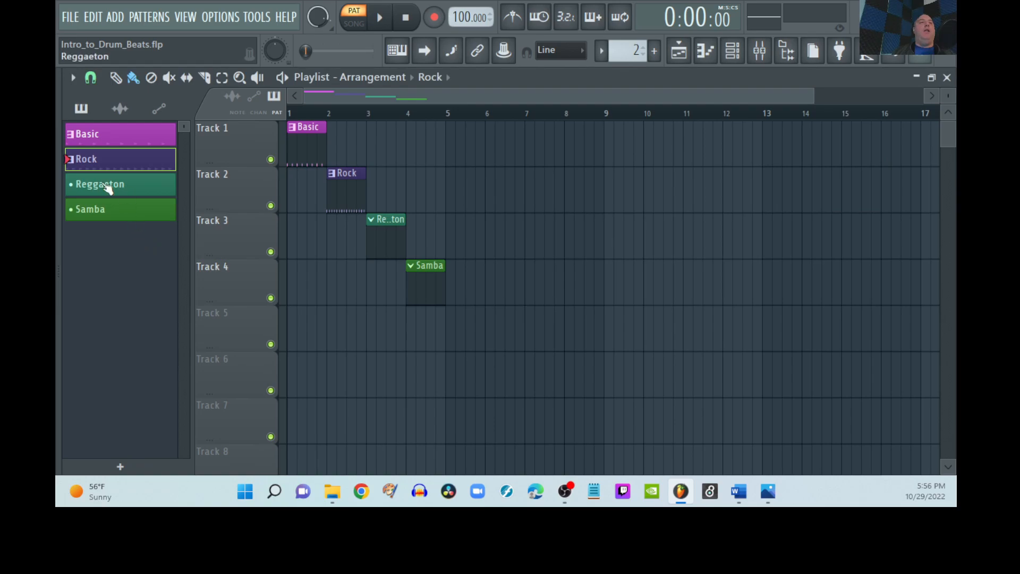
click(88, 192)
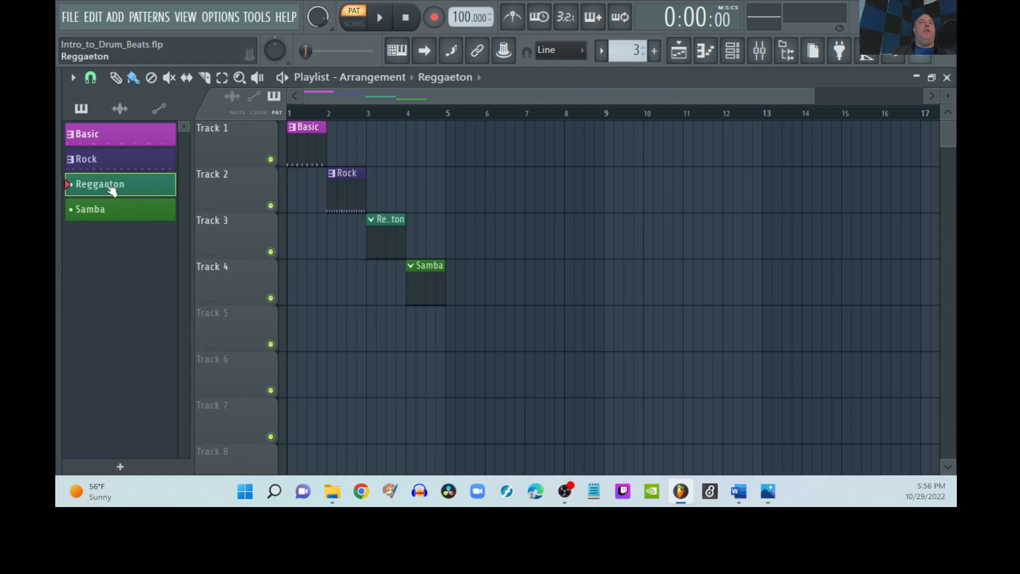
click(733, 50)
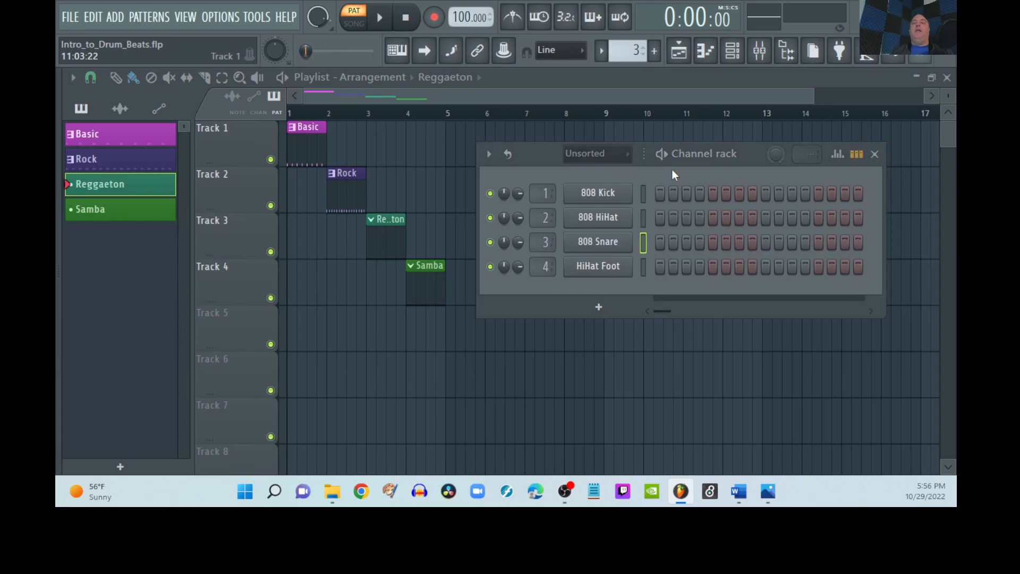
- Switch to File Explorer, open the Reggaeton_pattern image, examine its kick, hi-hat and snare steps, and return to FL Studio
click(332, 491)
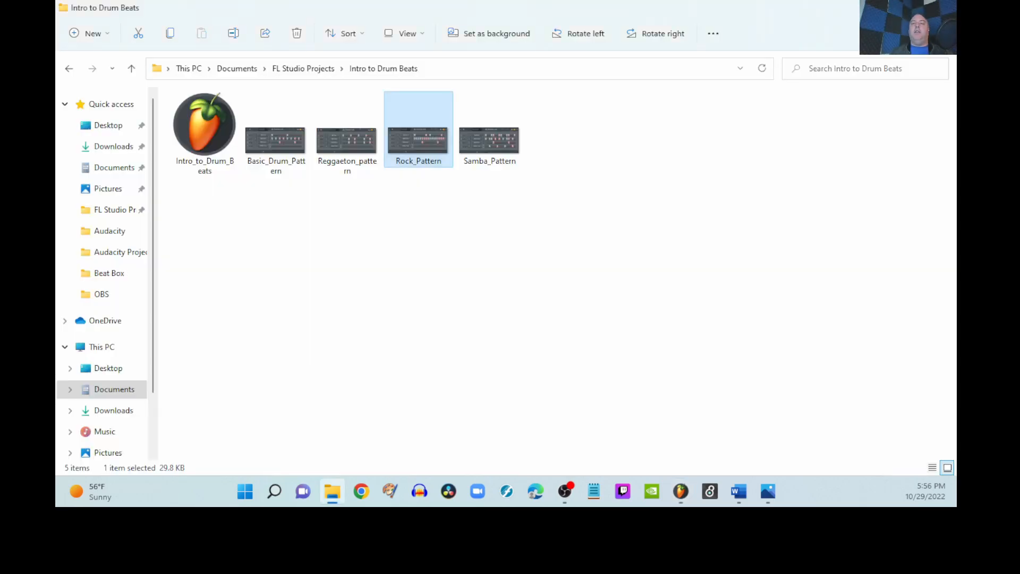
double_click(343, 137)
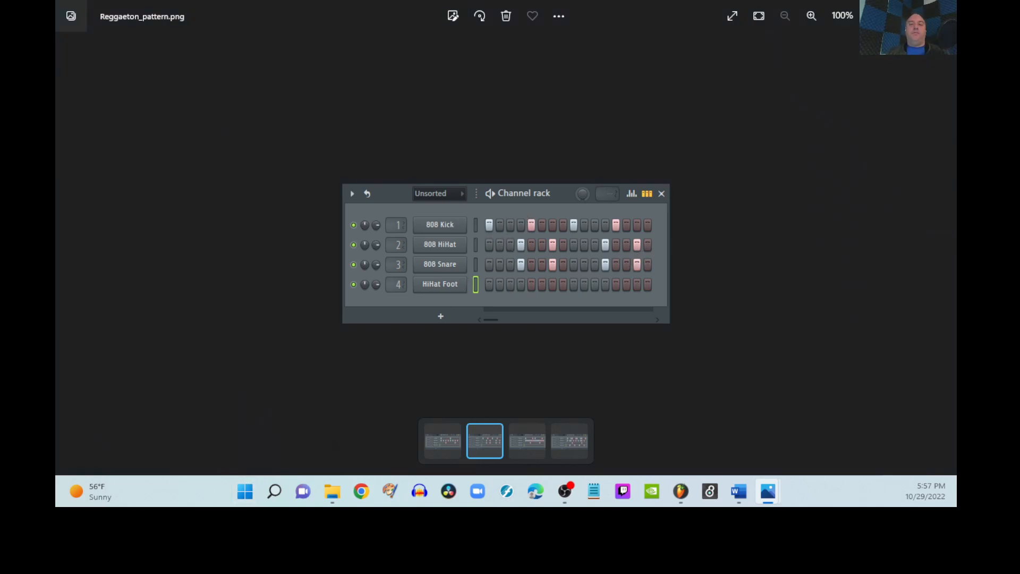
click(876, 10)
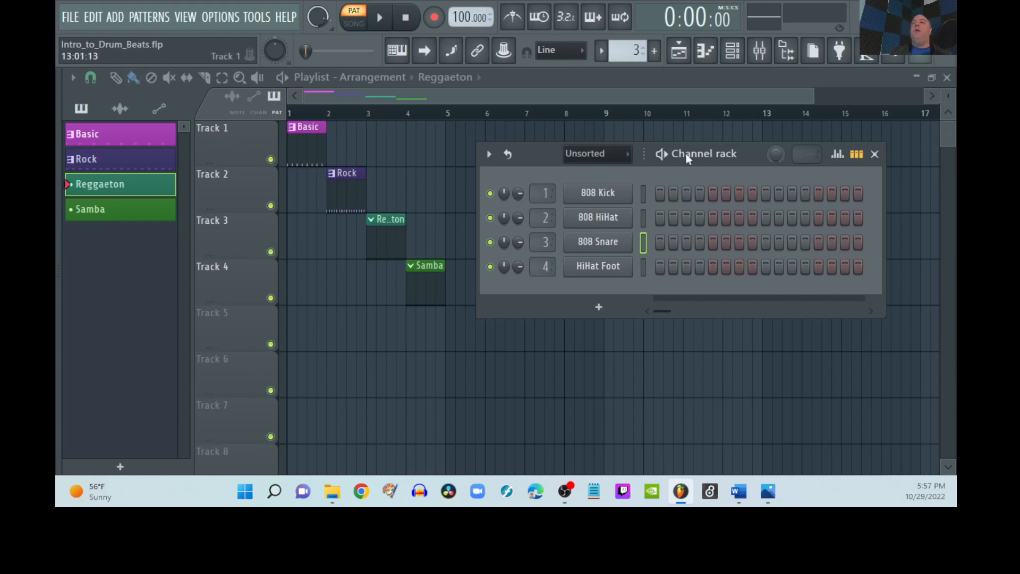
- Place 808 Kick hits on steps 1, 5, 9 and 13 of the Reggaeton pattern and play it
click(660, 194)
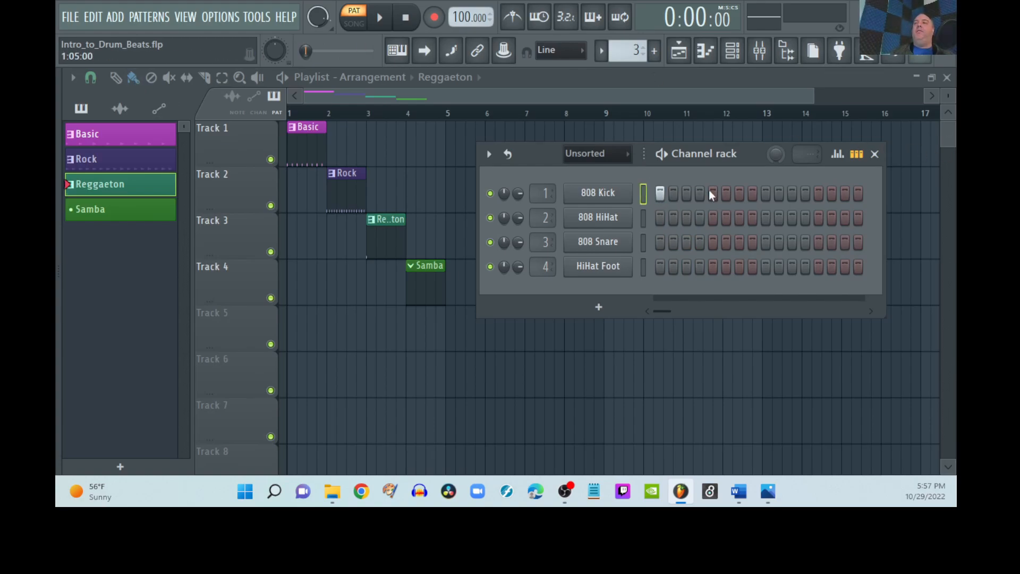
click(766, 193)
key(space)
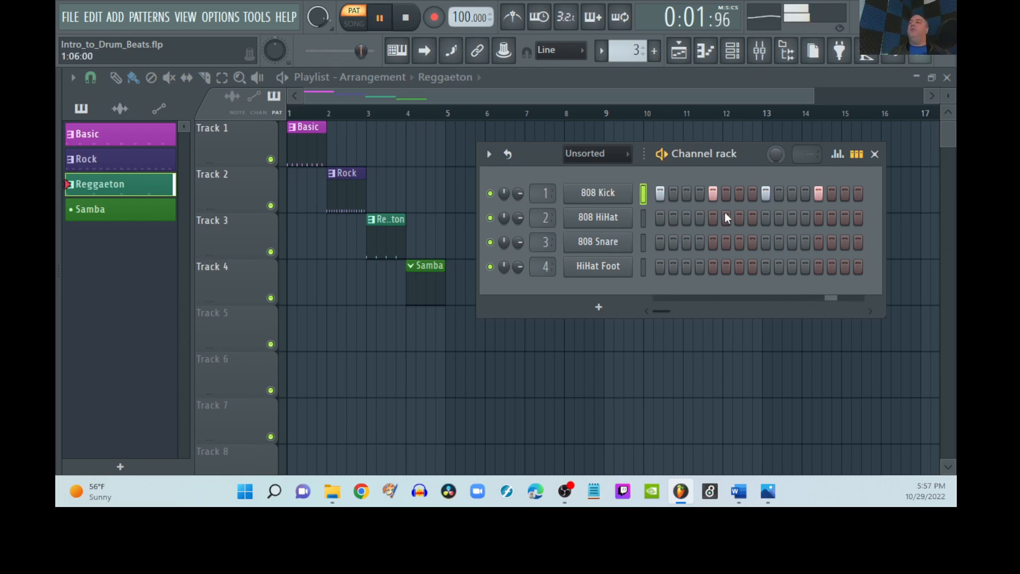
key(space)
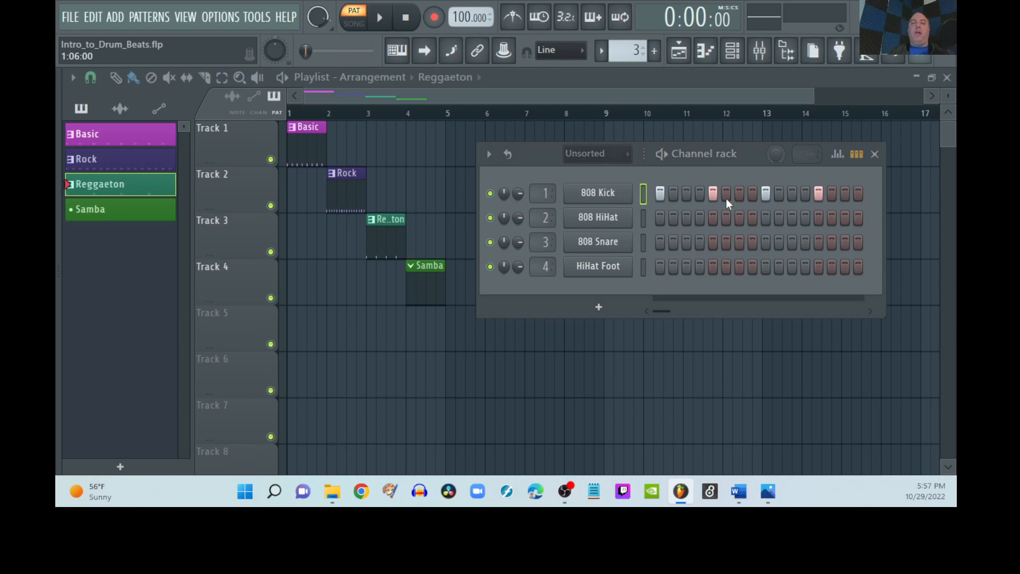
- Check the hi-hat row in the Reggaeton_pattern image and place 808 HiHat hits on steps 4, 7, 12 and 15
key(alt+Tab)
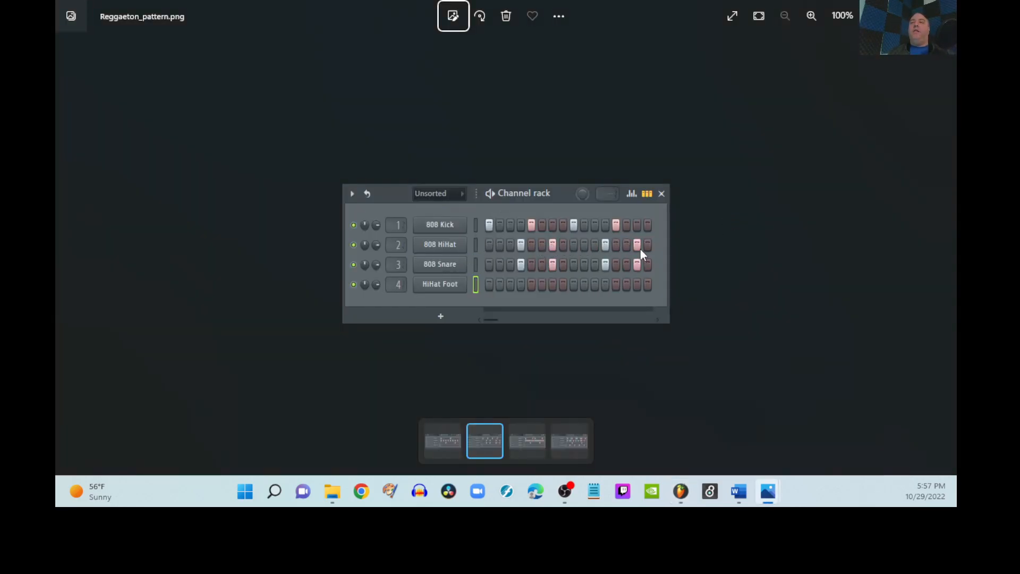
key(alt+Tab)
click(699, 218)
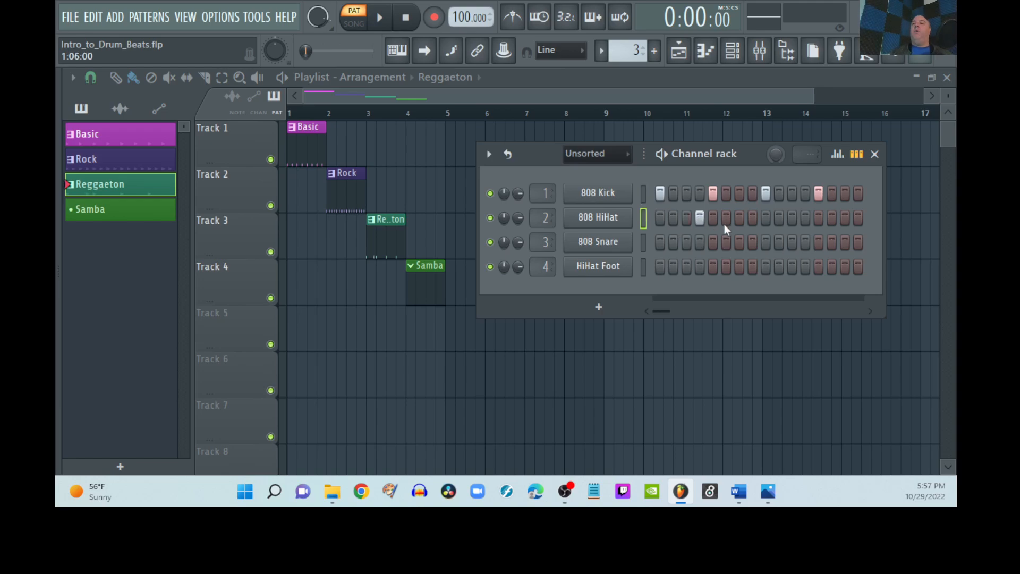
click(740, 218)
click(806, 218)
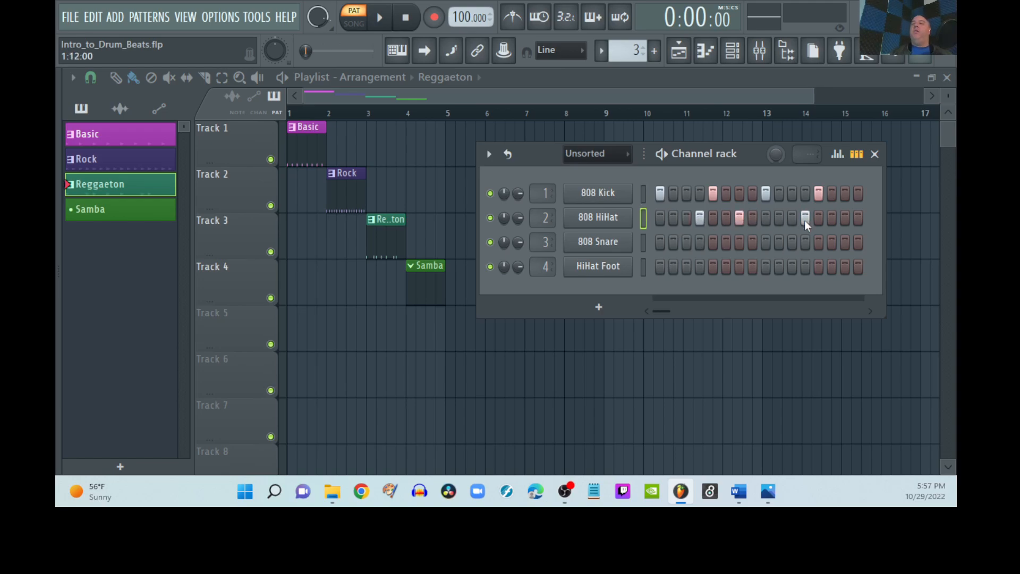
click(846, 220)
- Place 808 Snare hits on steps 4, 7, 12 and 15 of the Reggaeton pattern and play it
click(700, 243)
click(741, 243)
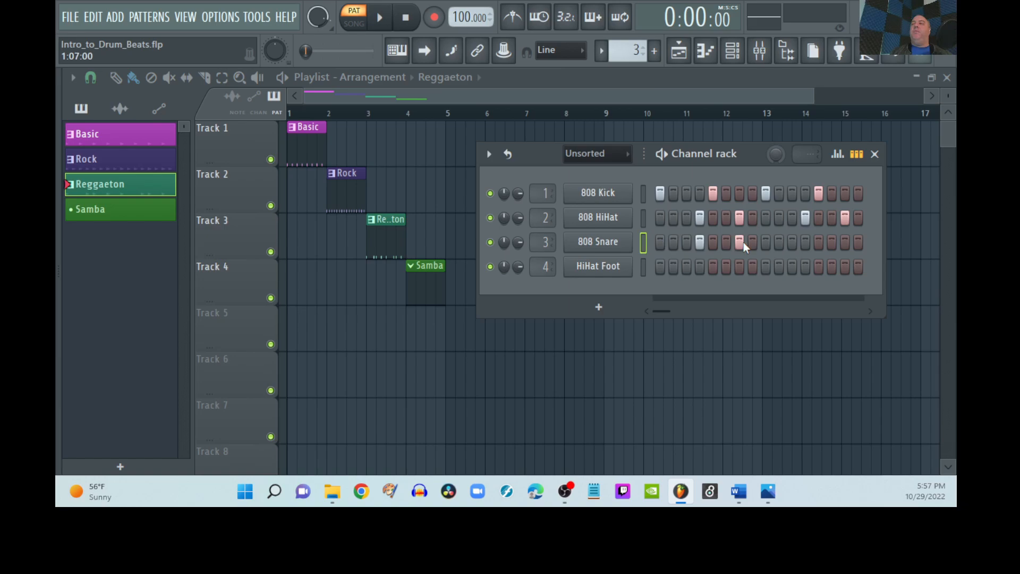
click(806, 243)
click(845, 242)
key(space)
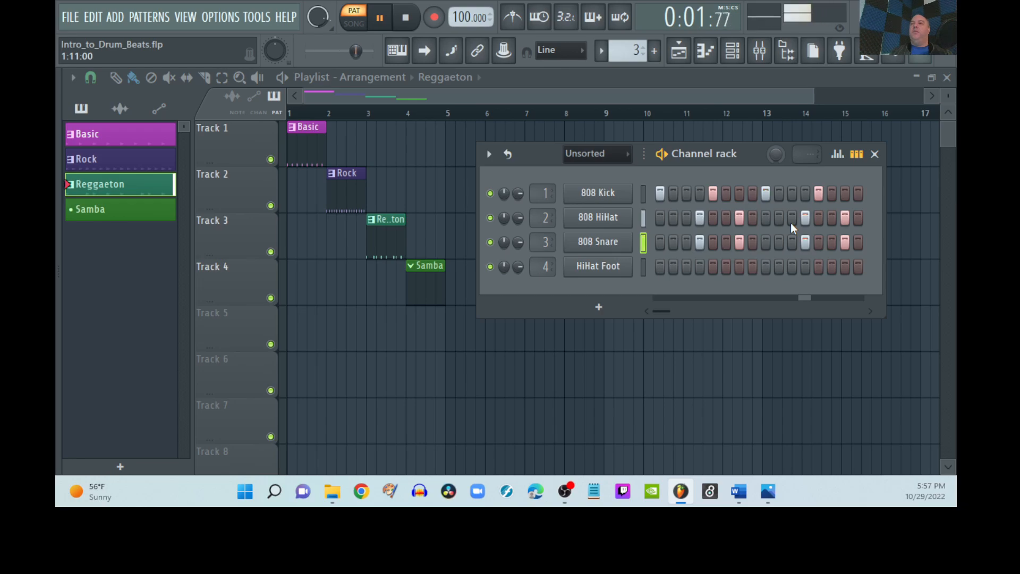
key(space)
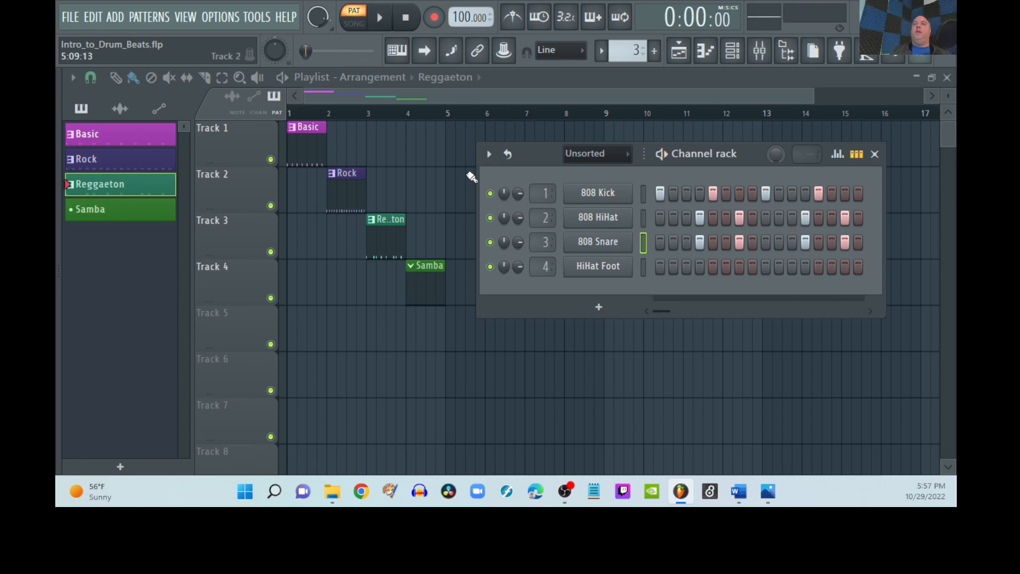
- Close the Reggaeton pattern's channel rack, select the Samba pattern and open the channel rack for it
click(875, 154)
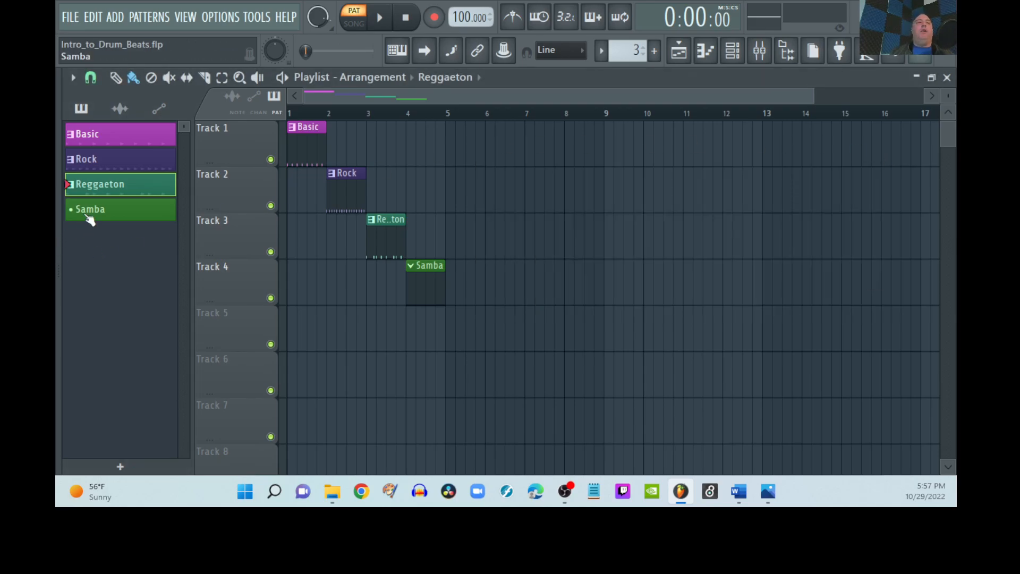
click(114, 209)
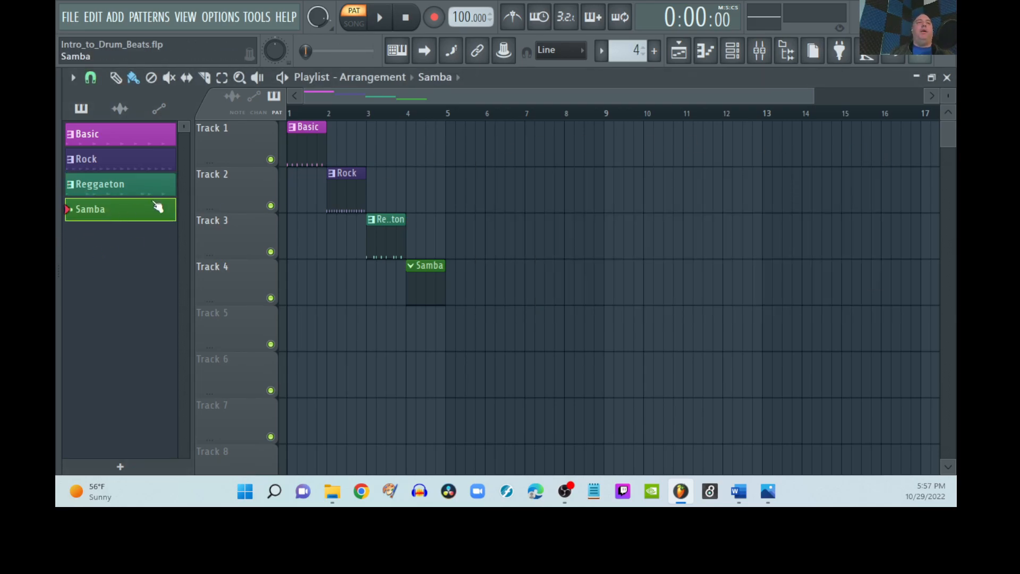
click(733, 50)
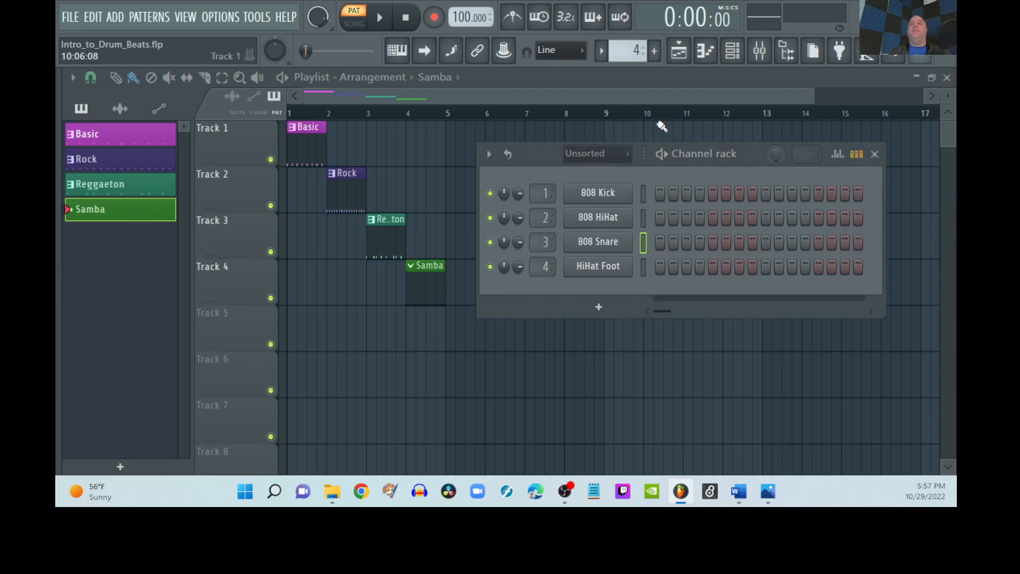
- Switch to File Explorer, open the Samba_Pattern image, examine the steps of all four drum rows, and return to FL Studio
key(alt+Tab)
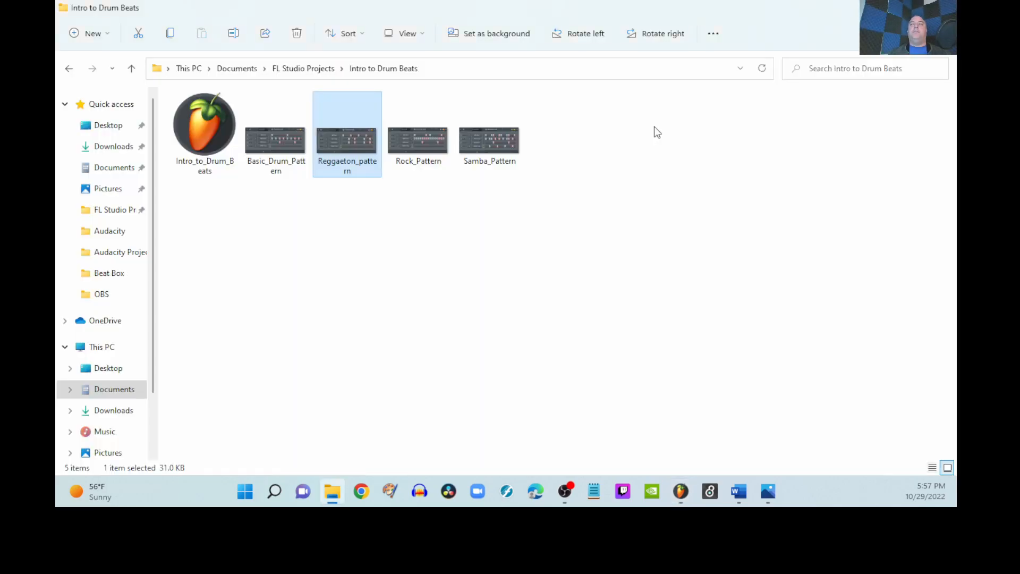
double_click(493, 151)
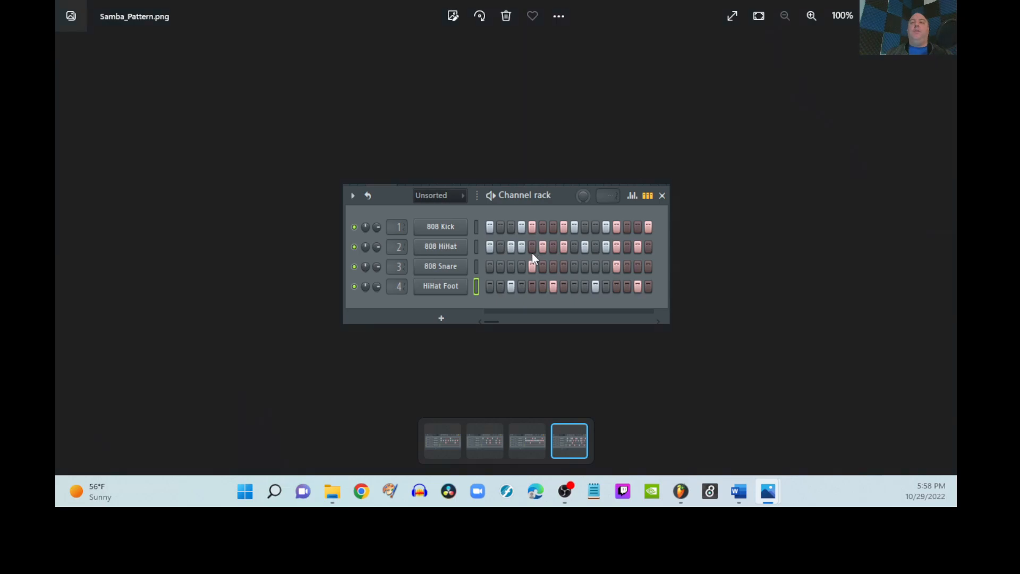
key(alt+Tab)
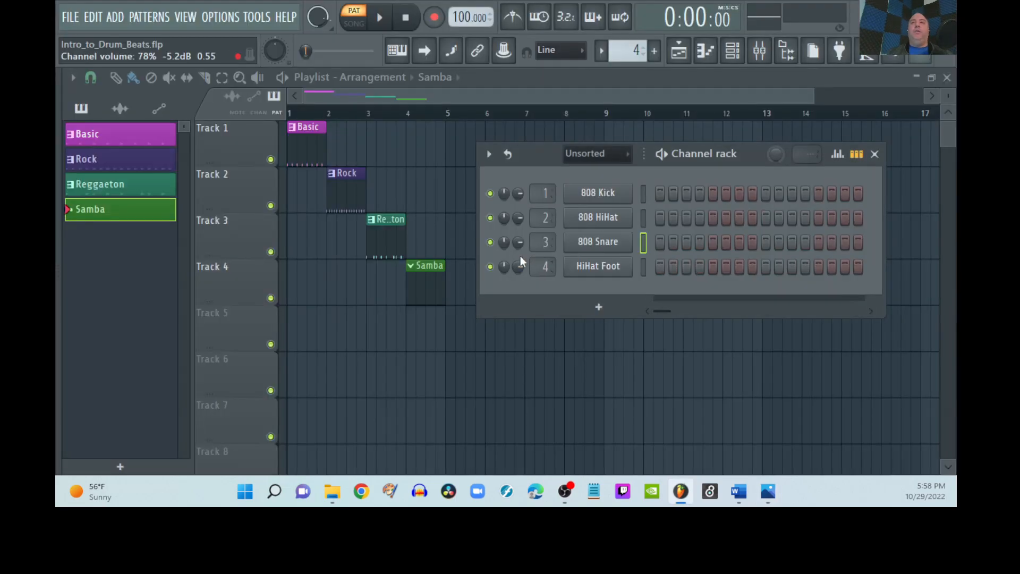
- Place HiHat Foot hits on steps 3, 7, 11 and 15 and 808 Snare hits on steps 5 and 13 of the Samba pattern, and play it
click(686, 266)
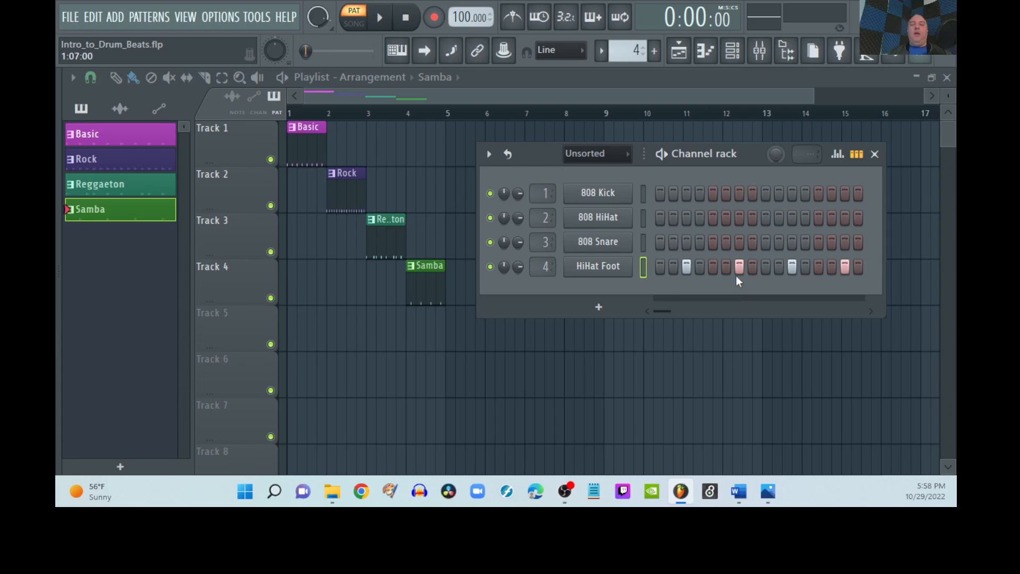
key(alt+Tab)
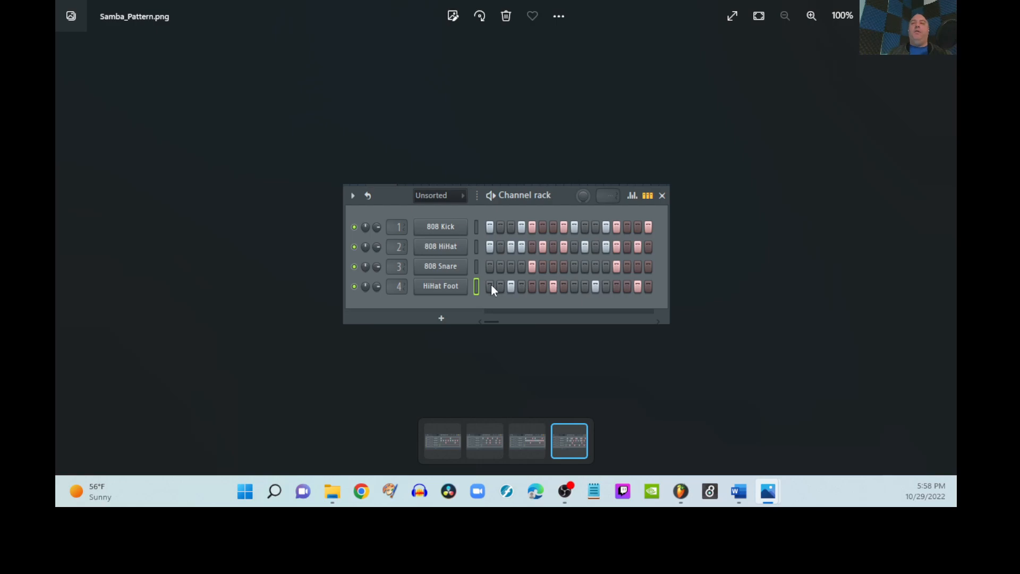
key(alt+Tab)
click(713, 242)
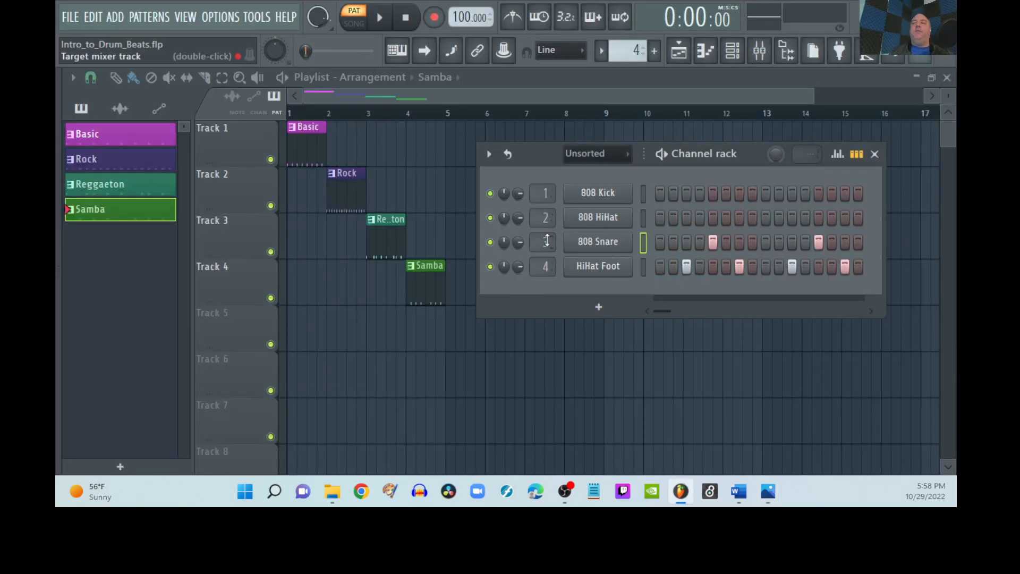
key(space)
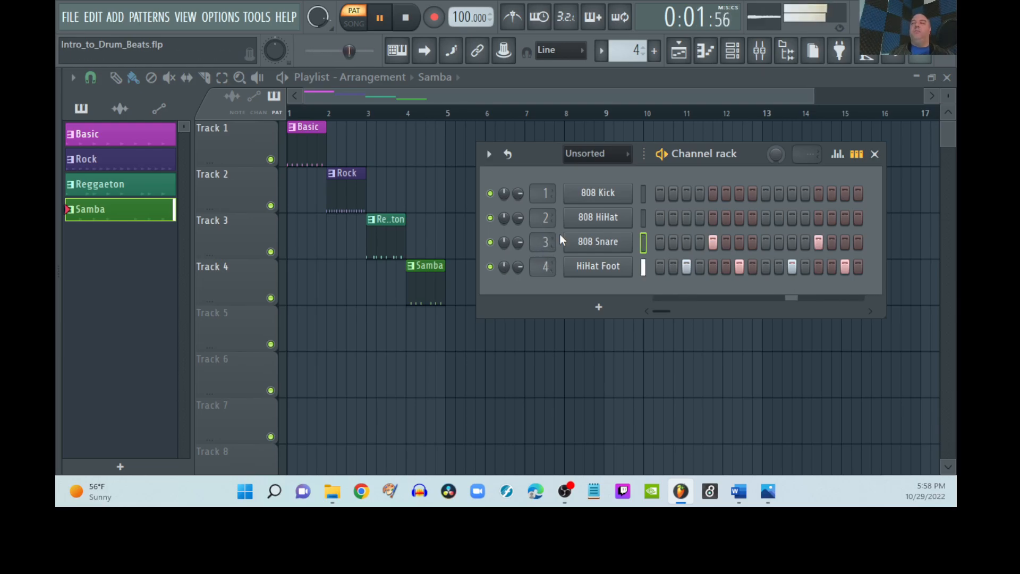
key(space)
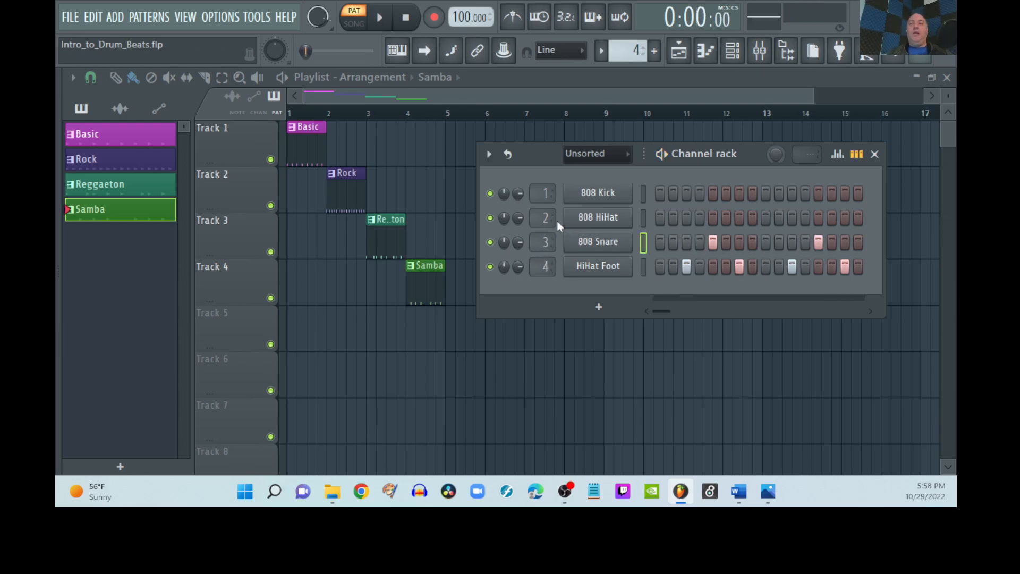
- Check the kick row in the Samba_Pattern image, place 808 Kick hits on steps 1, 4, 5, 8, 9, 12, 13 and 16, and play the pattern
key(alt+Tab)
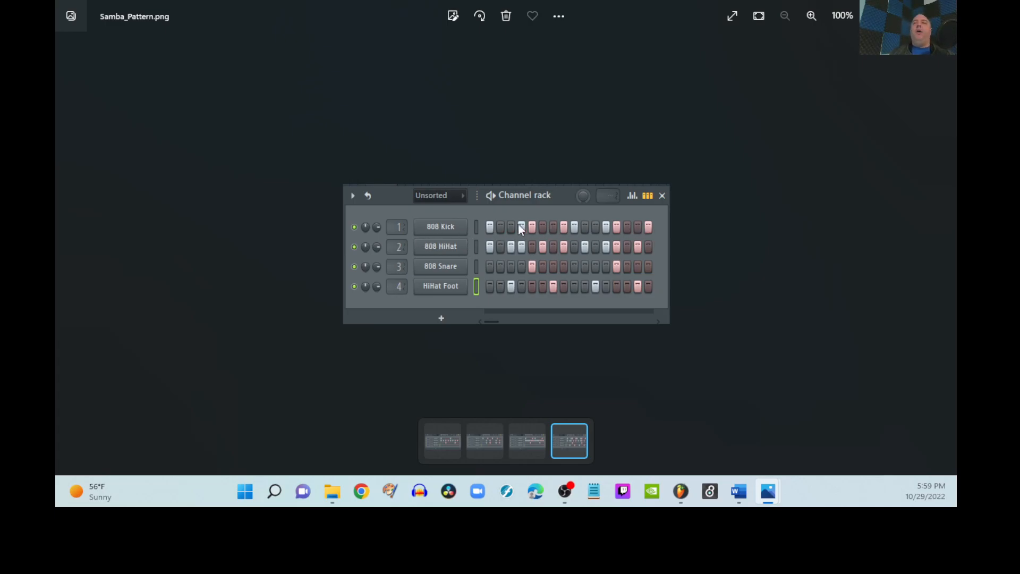
key(alt+Tab)
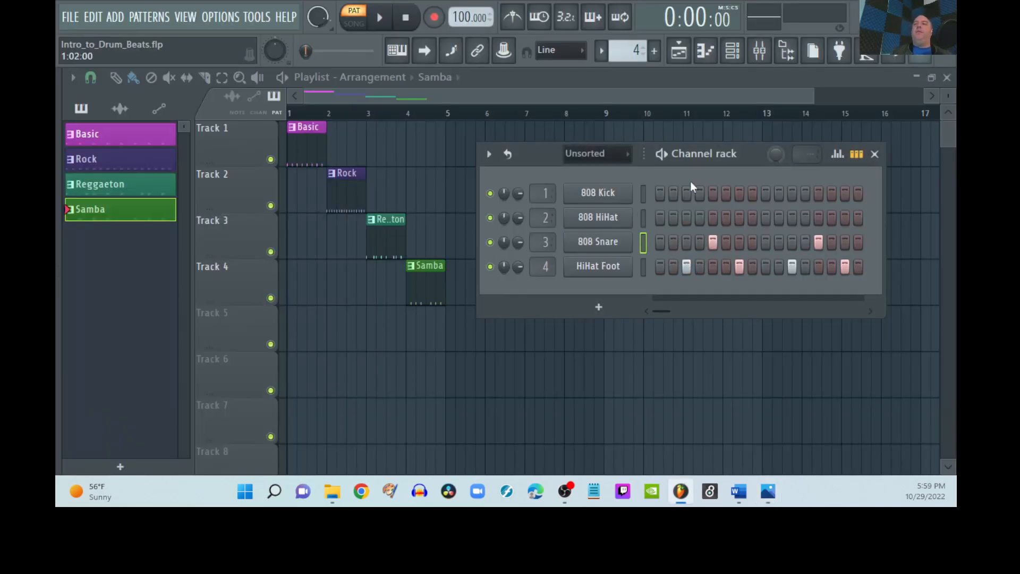
click(659, 193)
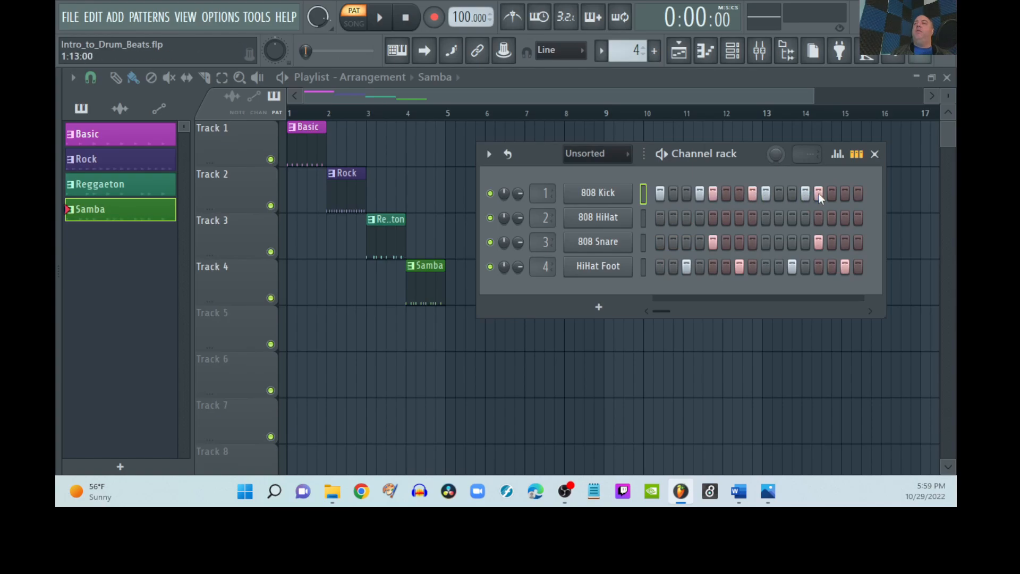
key(space)
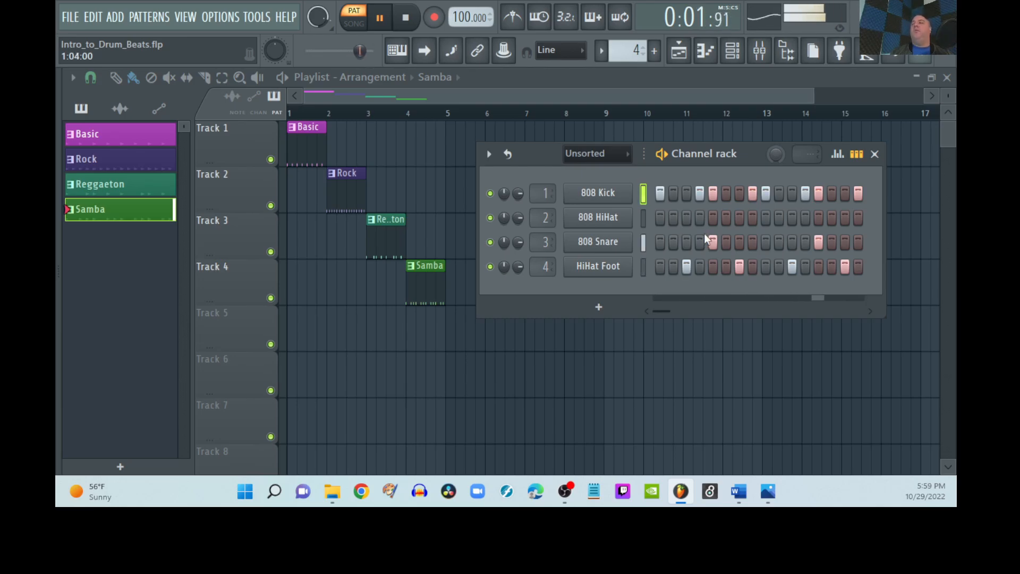
key(space)
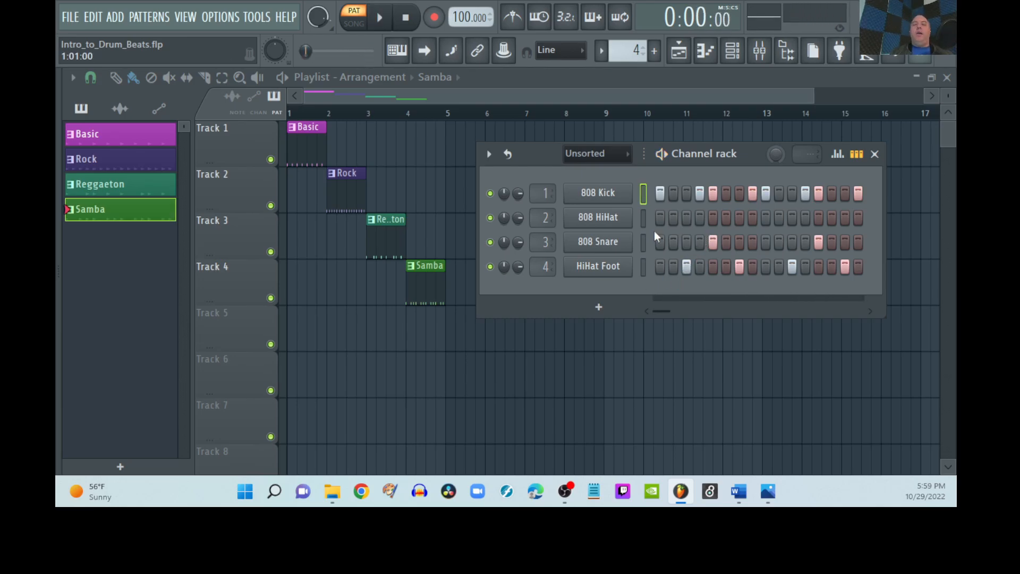
- Following the Samba_Pattern image, place 808 HiHat hits on steps 1, 3, 4, 6, 8, 10, 12, 13 and 15, and play the pattern
key(alt+Tab)
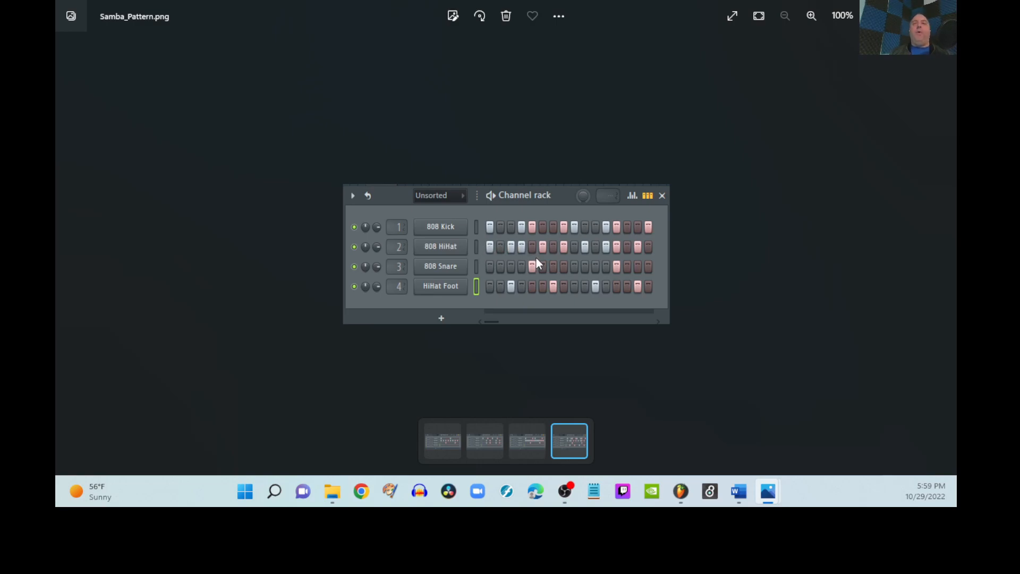
key(alt+Tab)
key(alt+Tab)
key(alt+Tab)
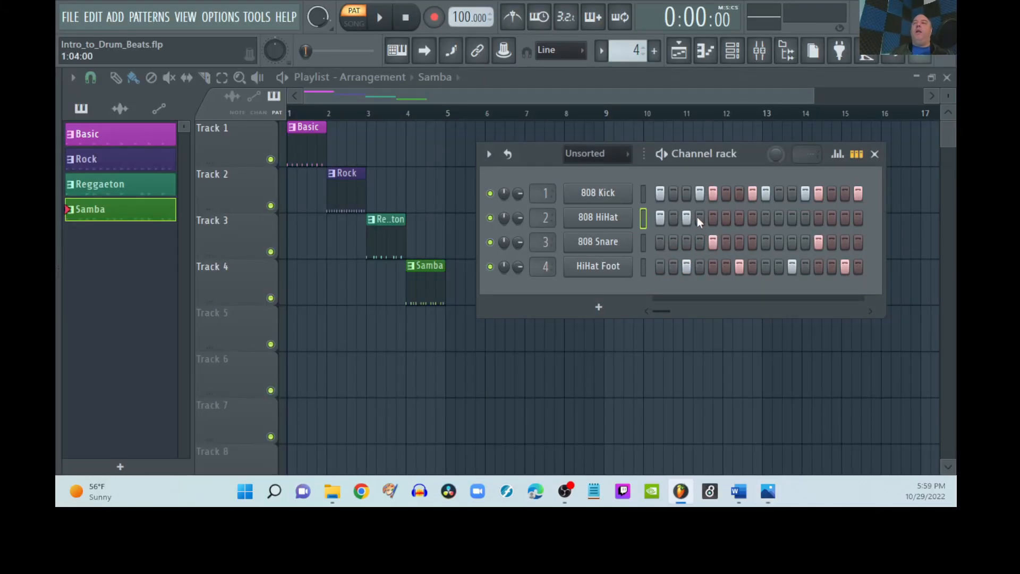
key(alt+Tab)
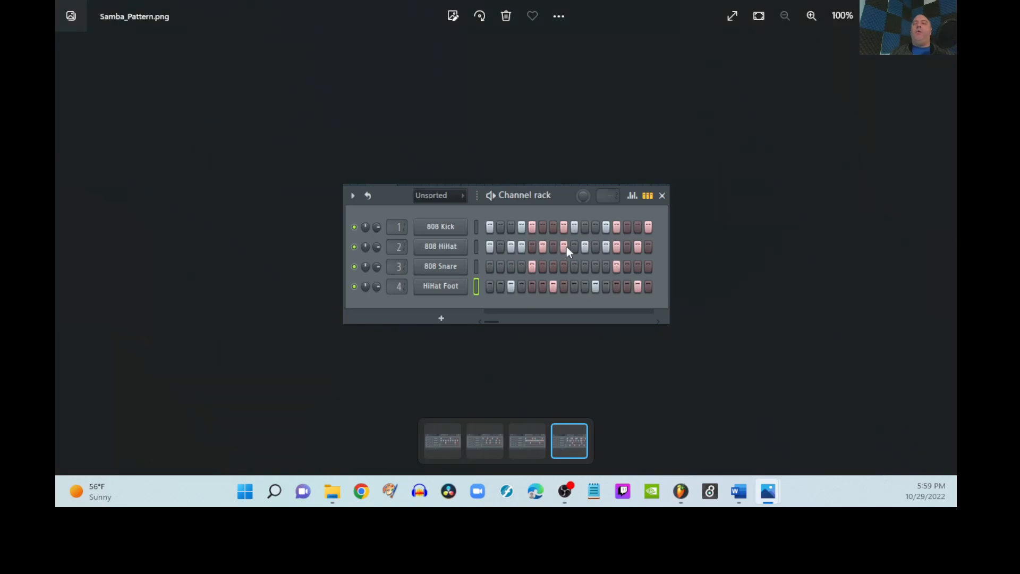
key(alt+Tab)
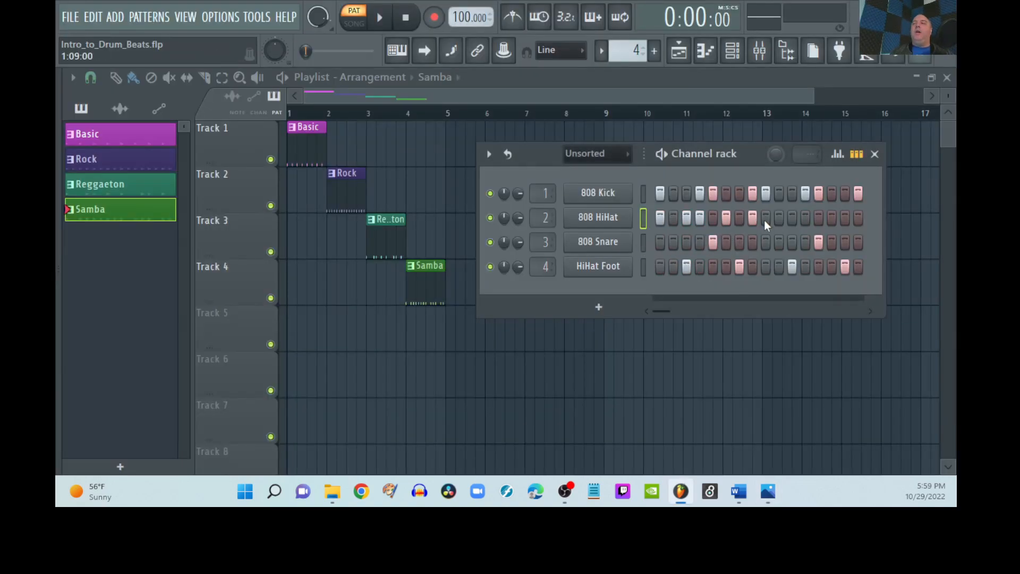
key(alt+Tab)
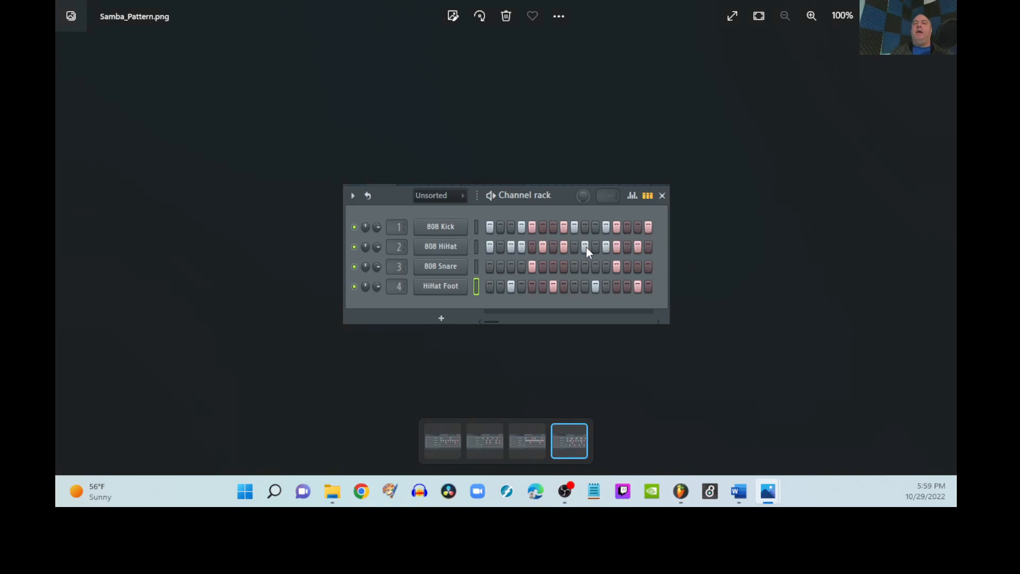
key(alt+Tab)
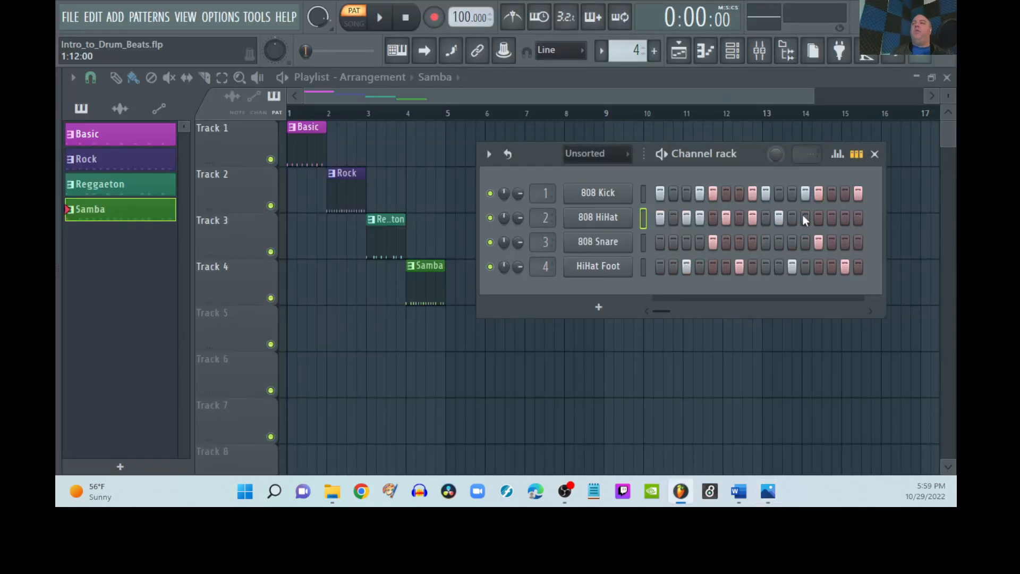
key(alt+Tab)
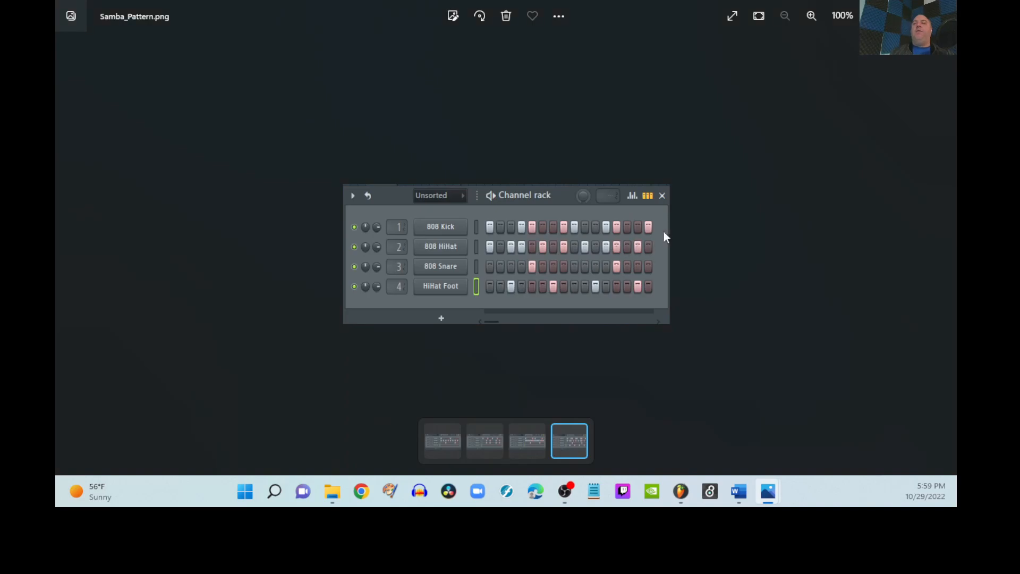
key(alt+Tab)
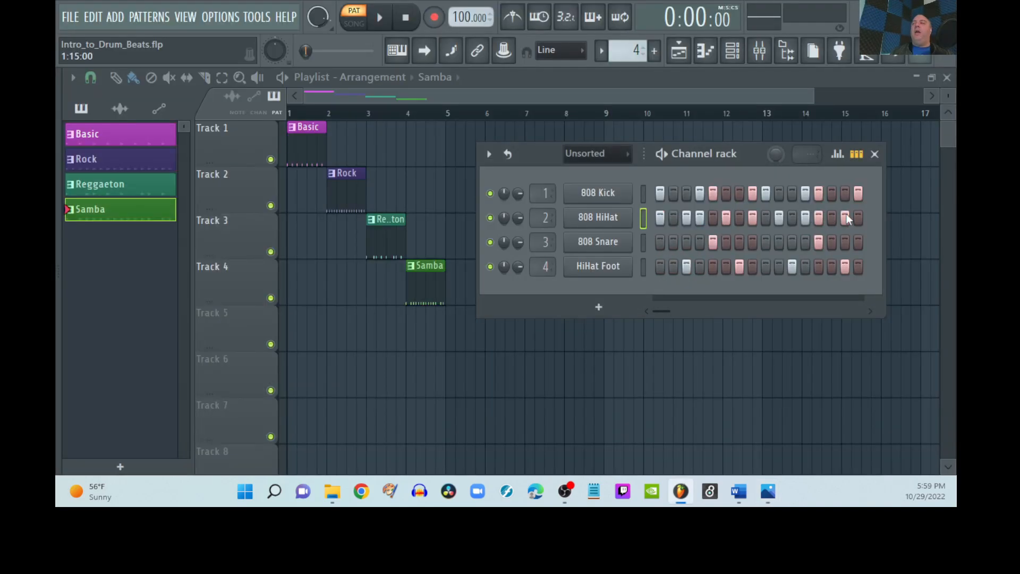
key(space)
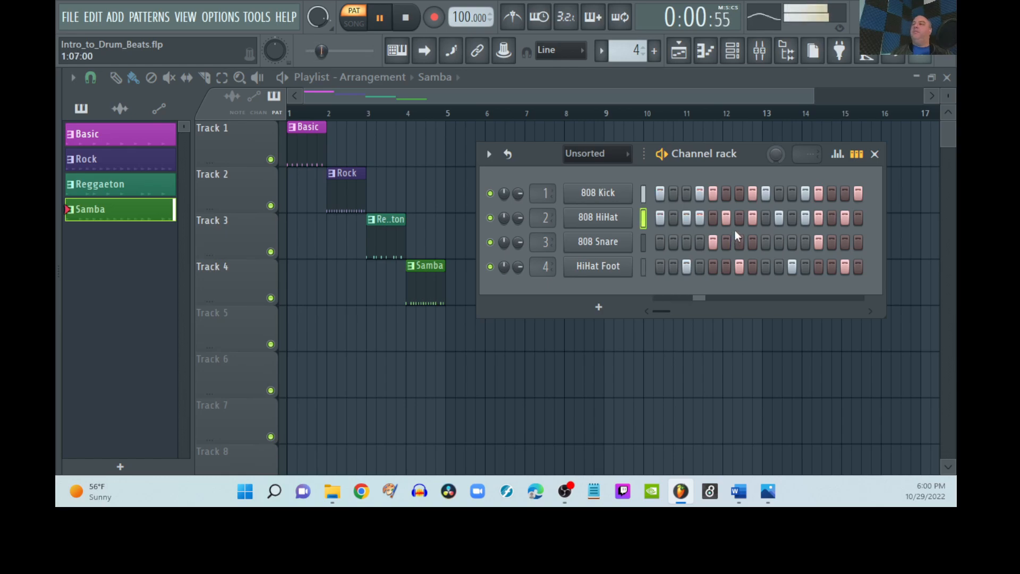
key(space)
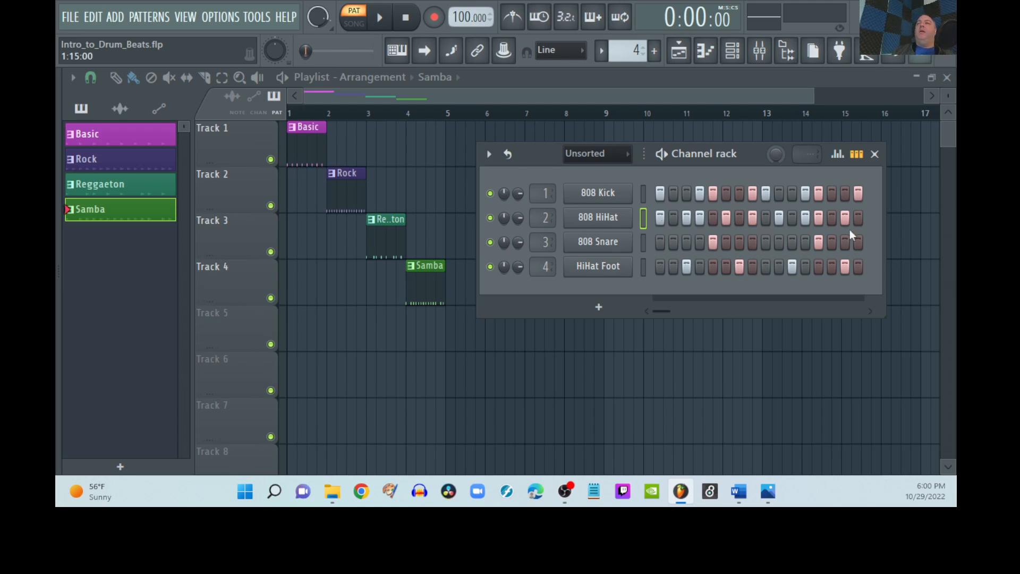
- Close the channel rack and play the Samba, Reggaeton, Rock and Basic patterns one after another, ending on Basic
click(874, 155)
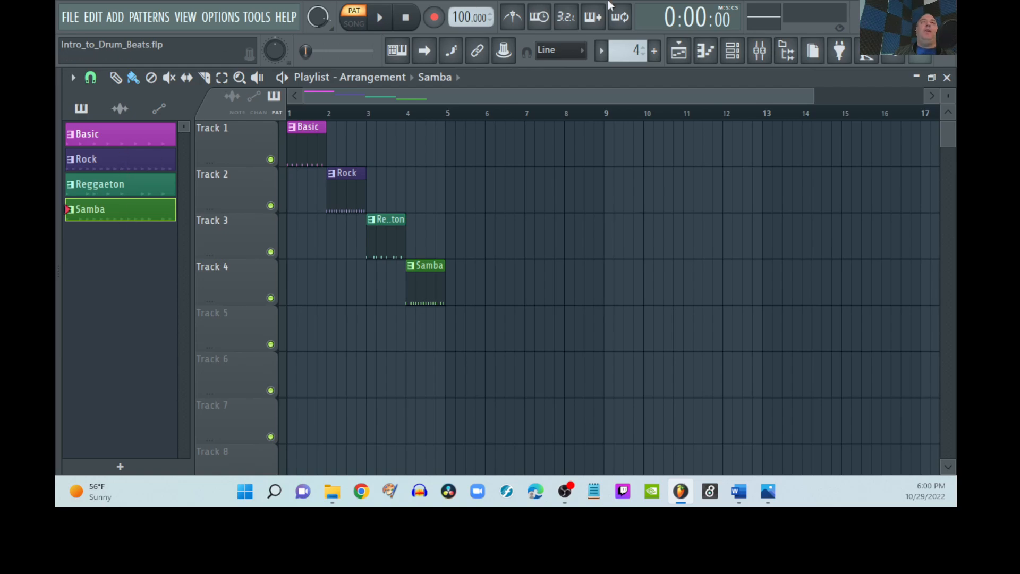
click(380, 18)
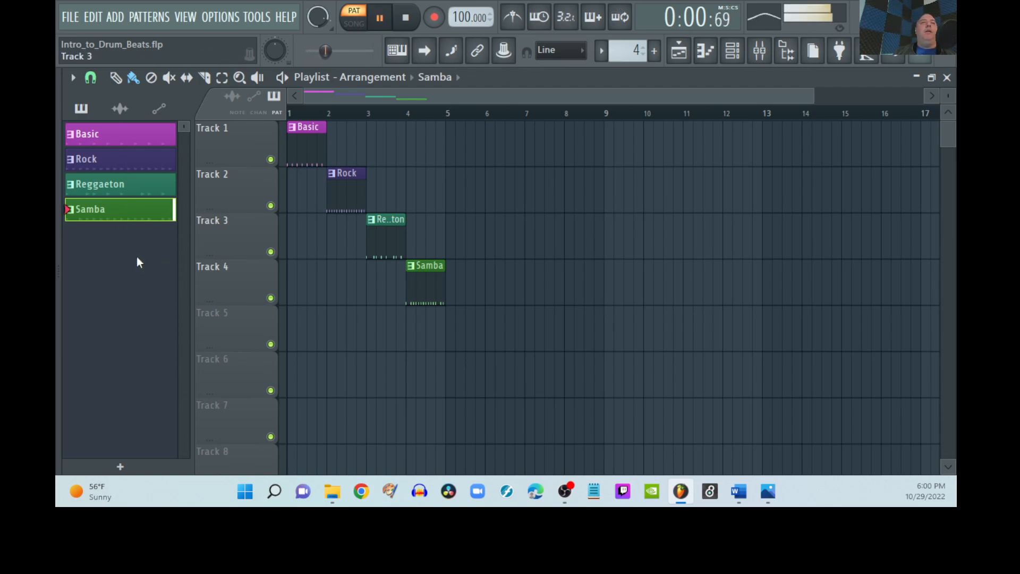
click(113, 181)
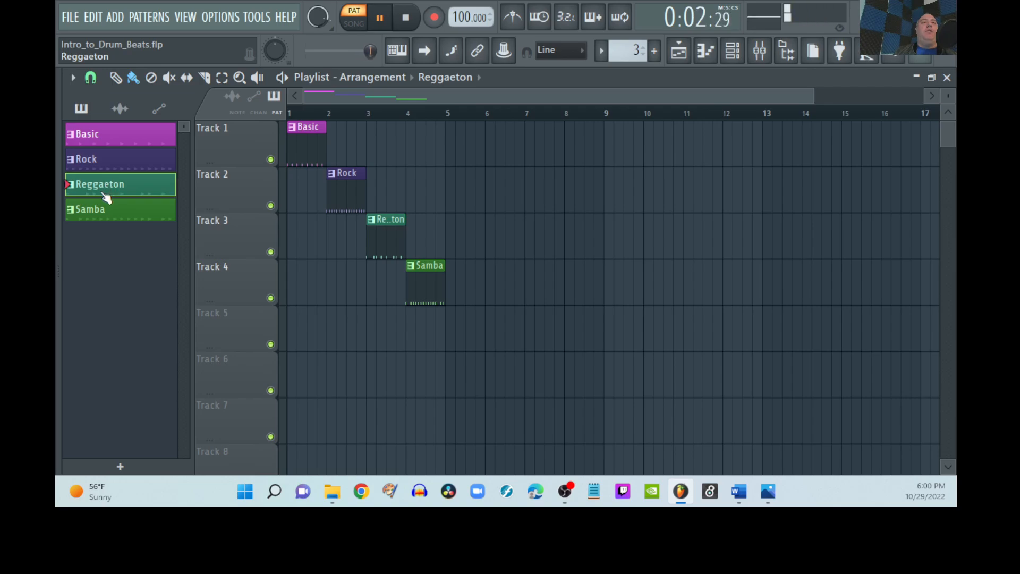
click(113, 166)
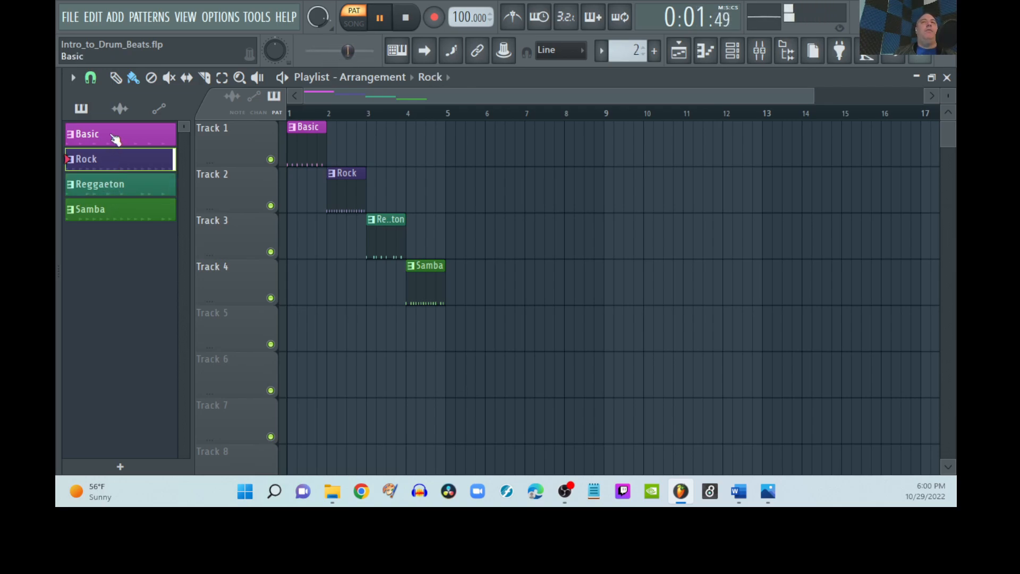
click(115, 140)
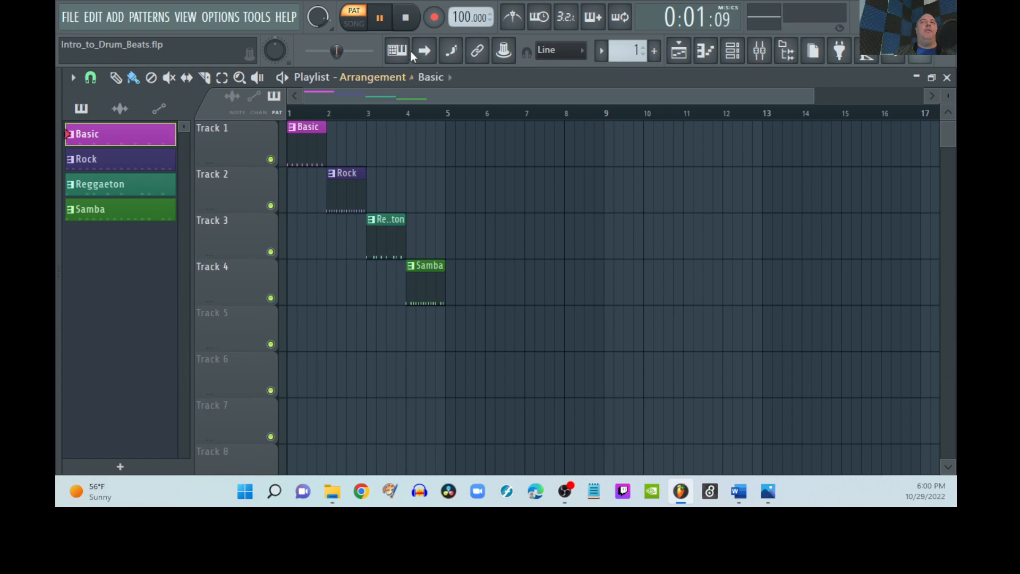
click(406, 18)
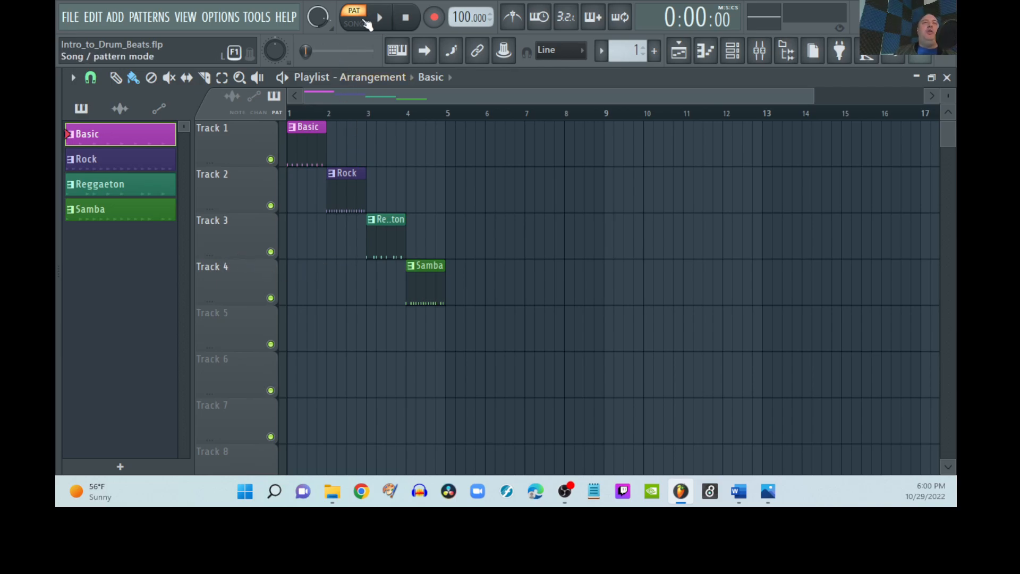
- Switch playback to song mode and play the four pattern clips in the playlist through to the Samba clip
click(354, 27)
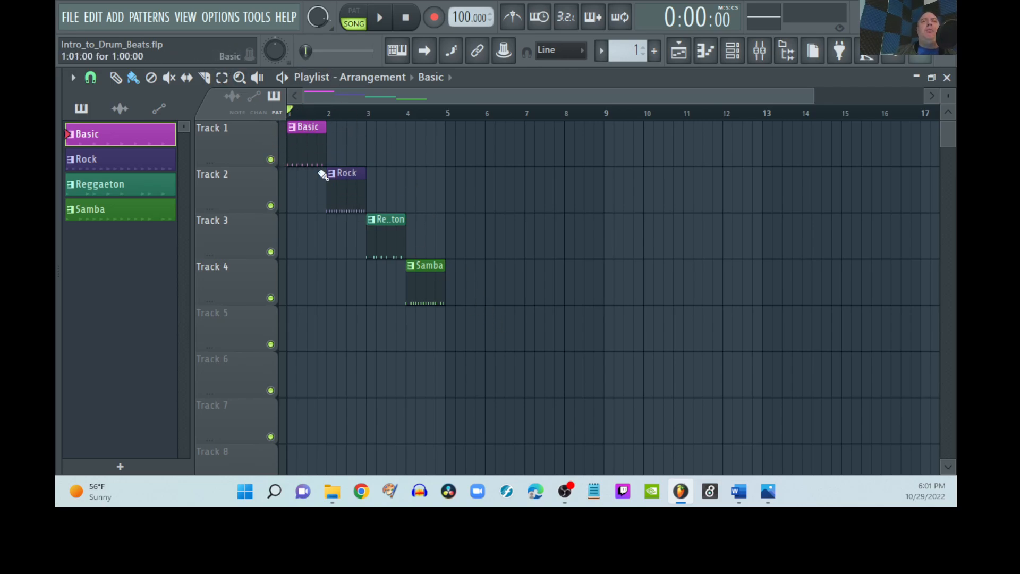
click(380, 22)
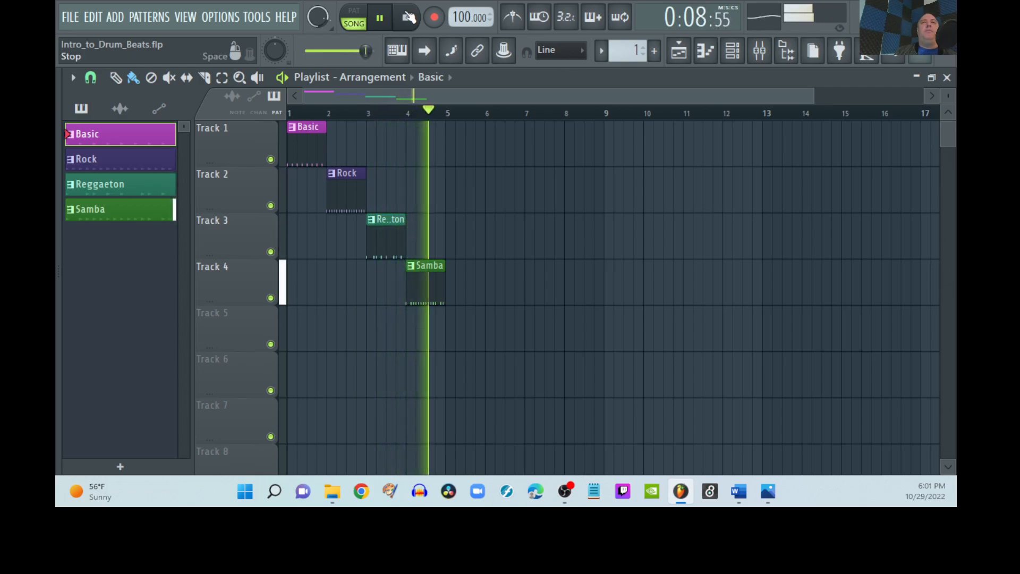
key(space)
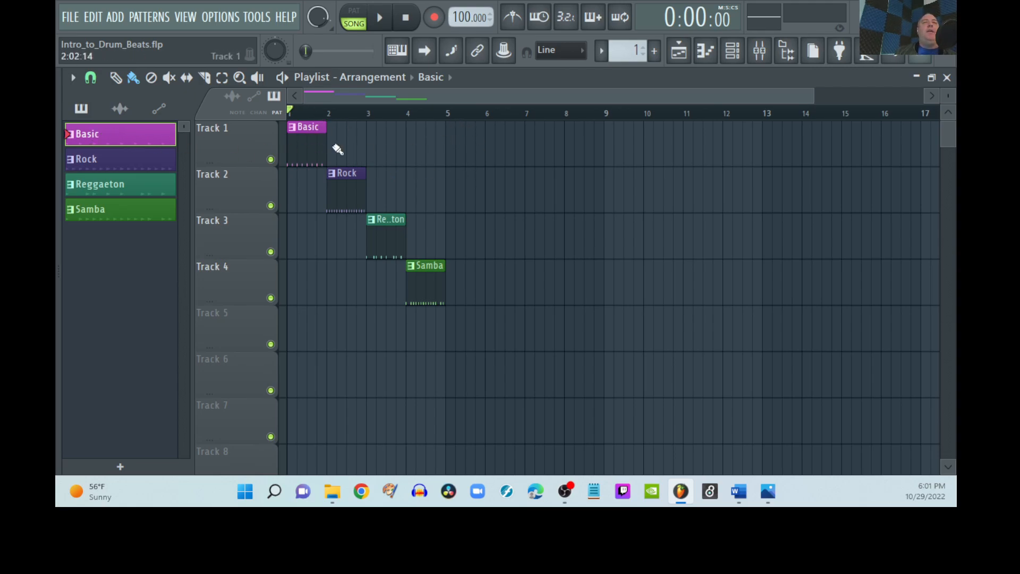
- Repeat the sequence in the playlist by placing Basic at bar 5, Rock at bar 6, Reggaeton at bar 7 and Samba at bar 8 on their tracks
click(447, 142)
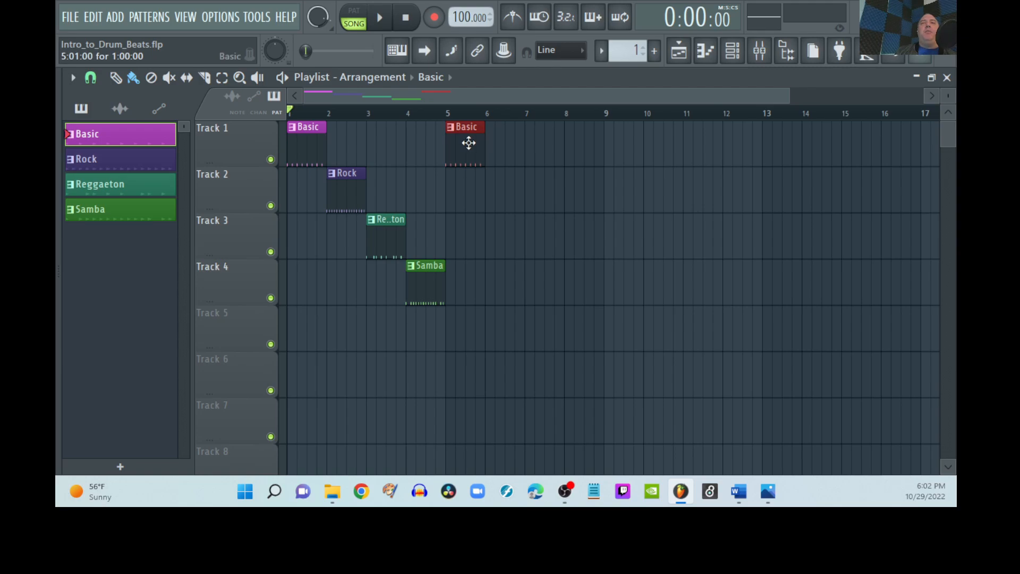
click(135, 162)
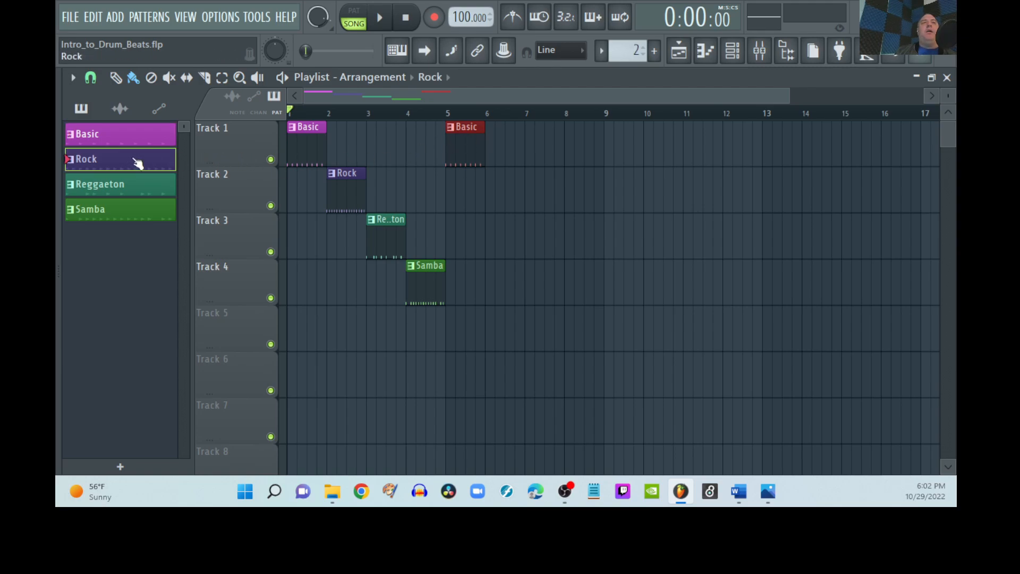
click(486, 188)
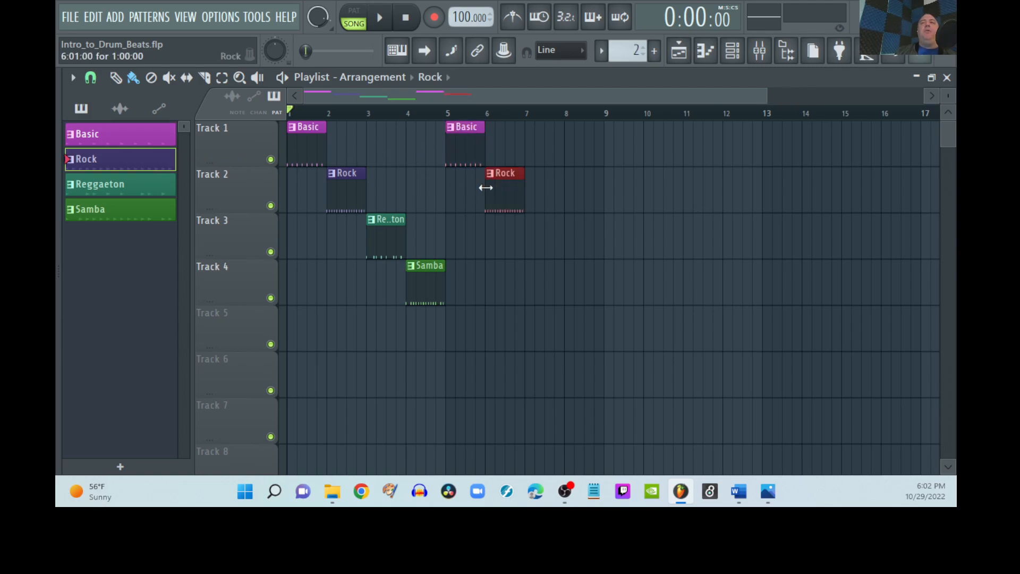
click(109, 190)
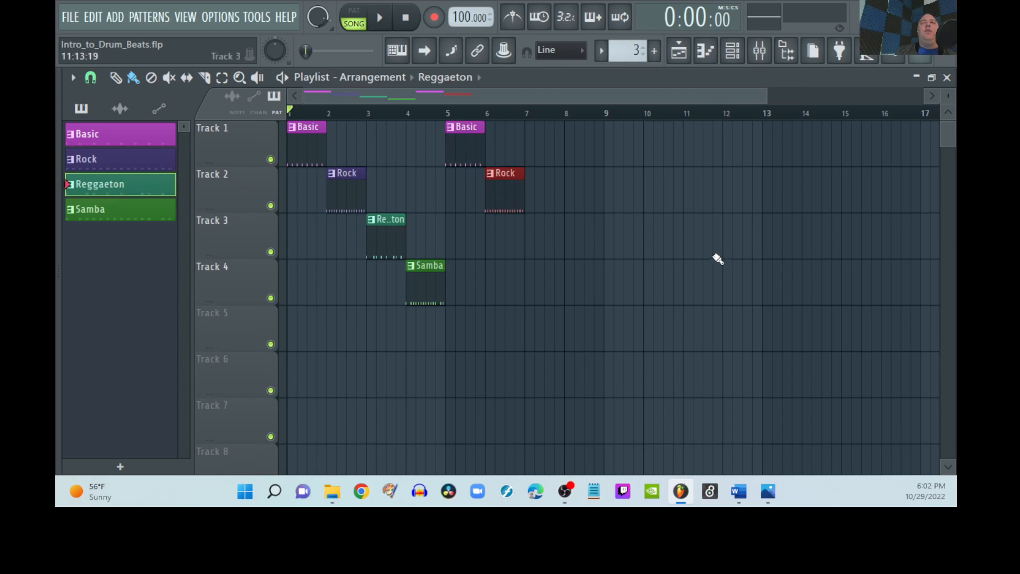
click(528, 239)
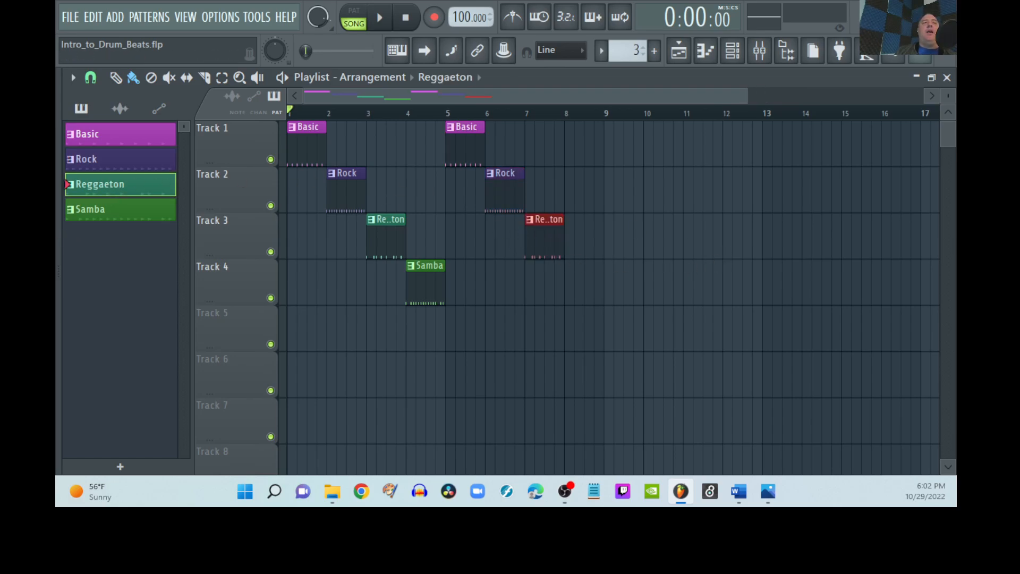
click(102, 218)
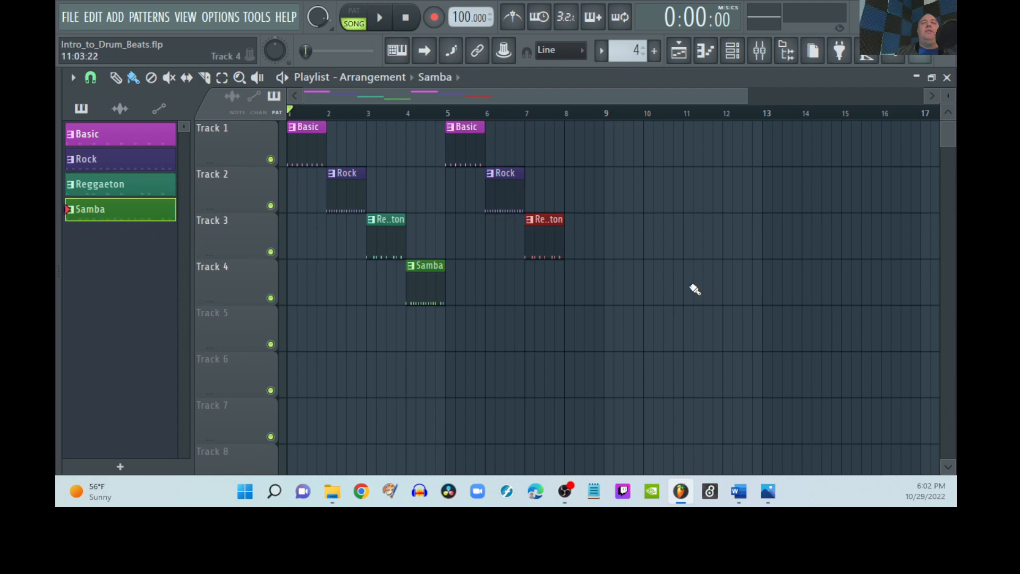
click(568, 287)
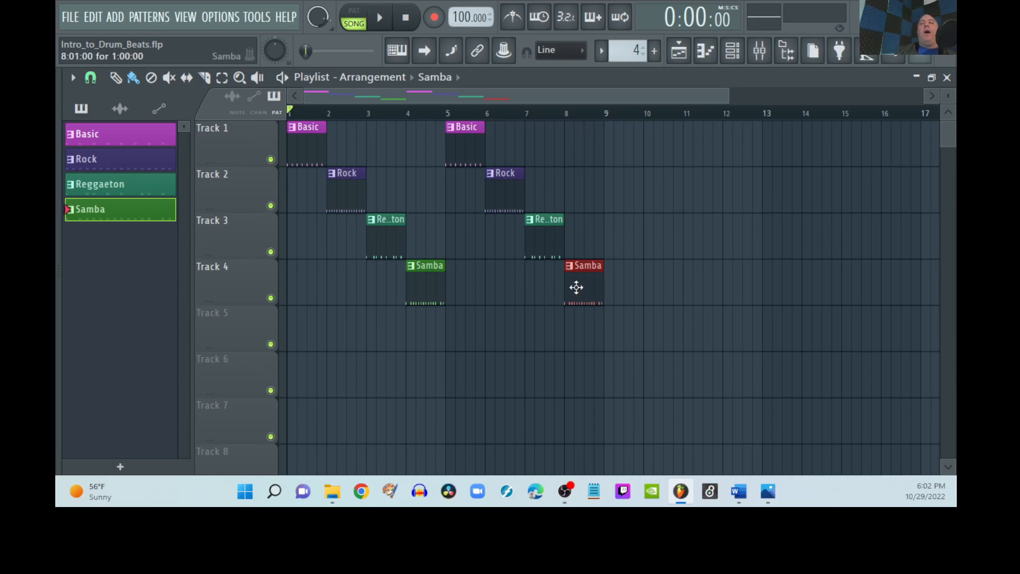
- Move the second Samba clip to bar 5 and delete the second Reggaeton, Rock and Basic clips
drag(587, 287, 468, 289)
drag(563, 237, 531, 233)
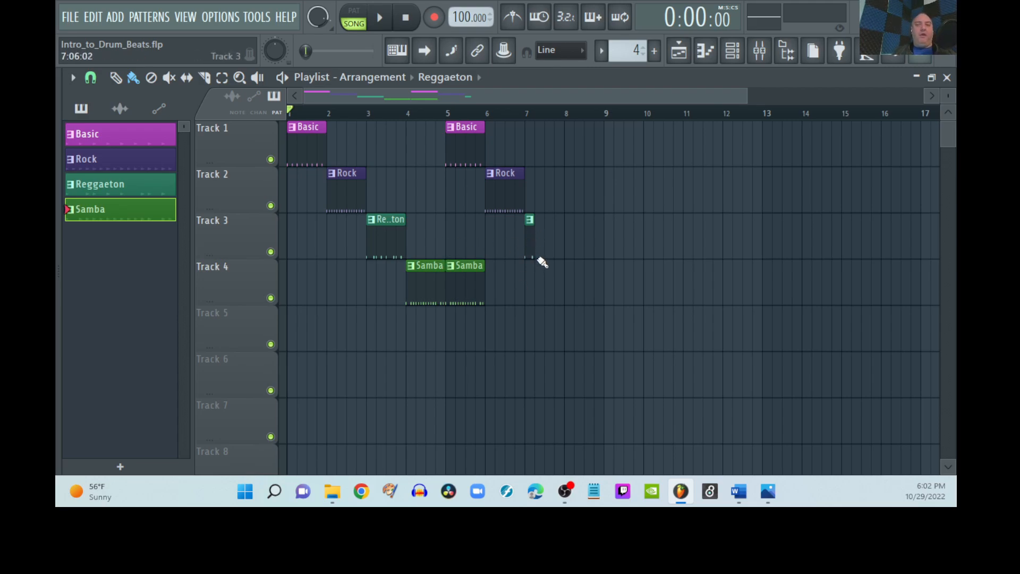
key(ctrl+z)
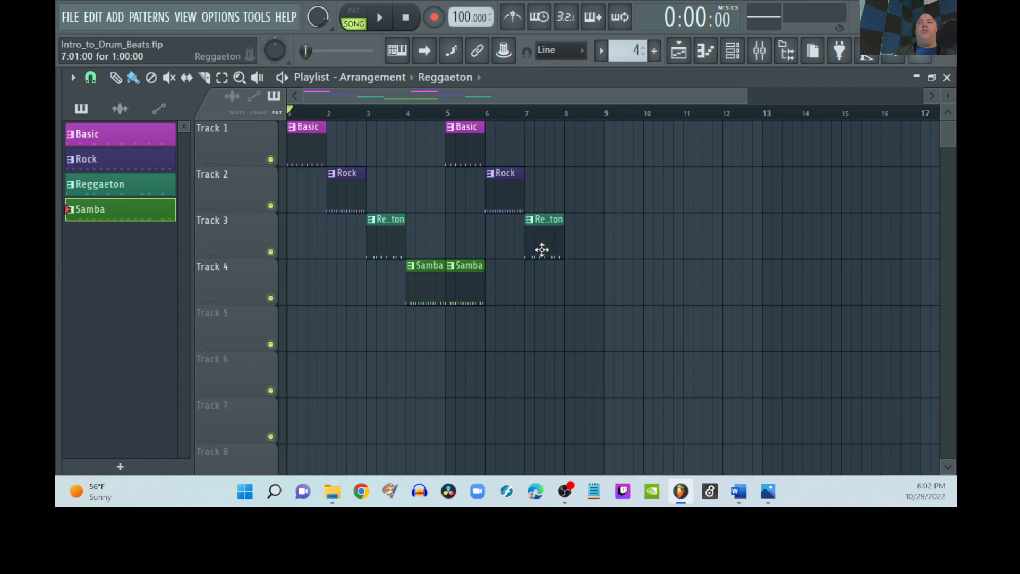
right_click(539, 231)
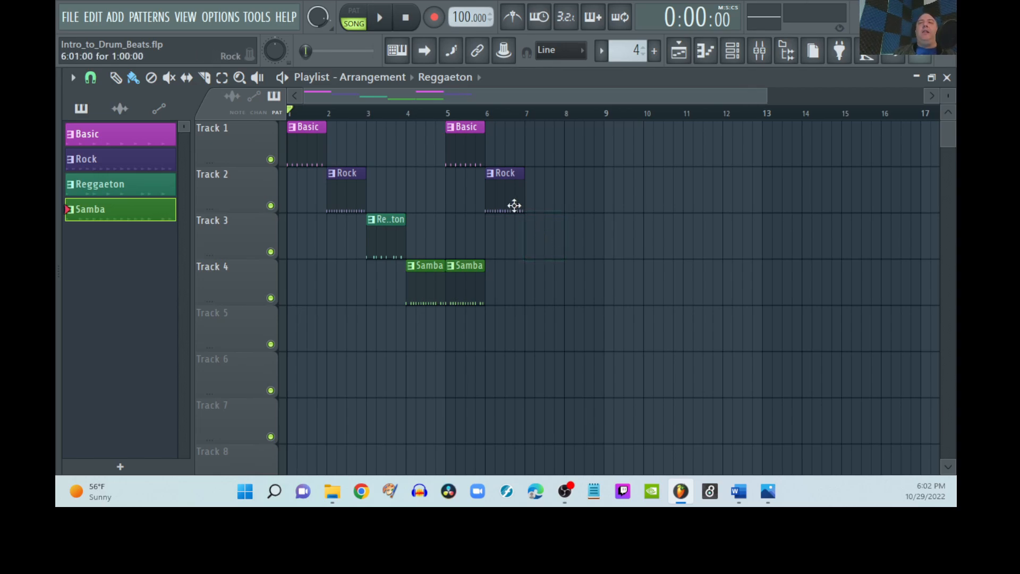
right_click(502, 191)
right_click(470, 151)
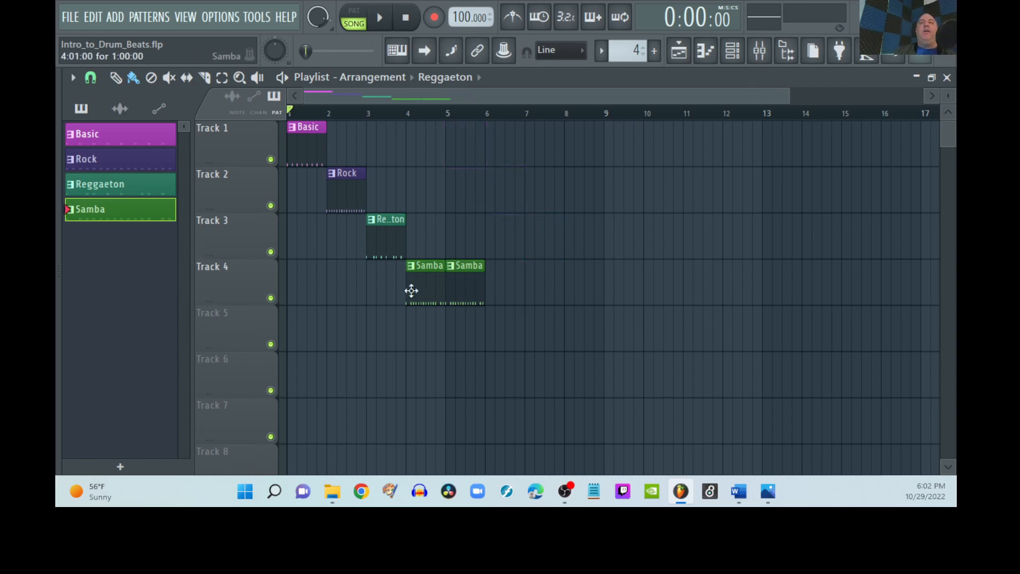
- Place one-bar clips of Reggaeton at bar 6, Rock at bar 7 and Basic at bar 8 on their tracks, and play the arrangement
click(118, 183)
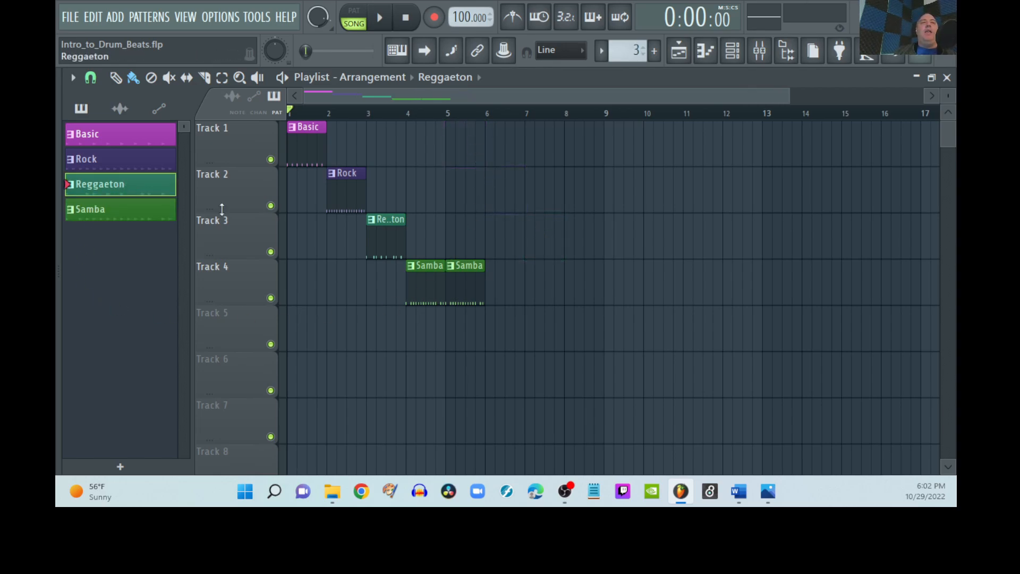
click(494, 244)
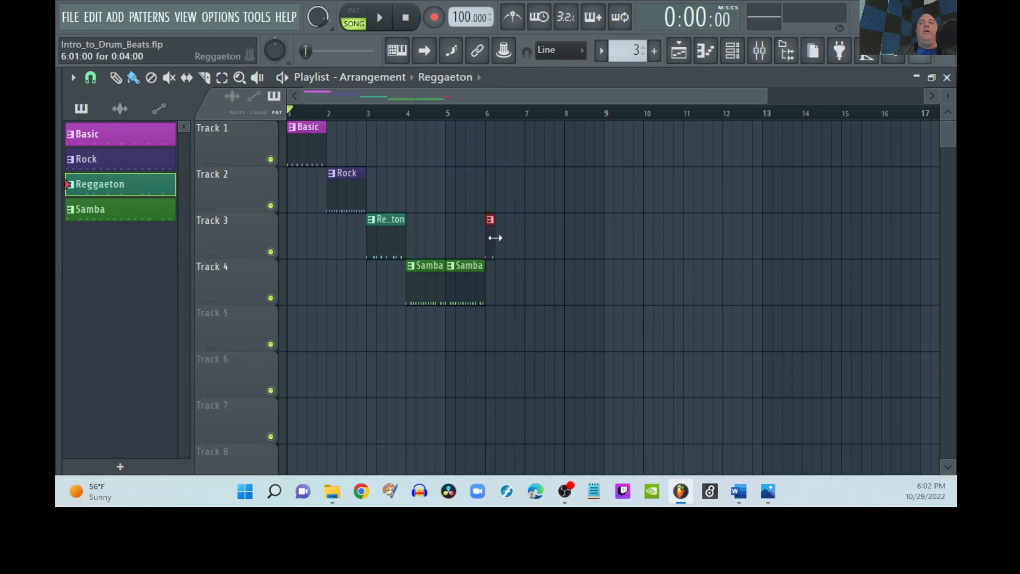
drag(494, 238, 525, 242)
click(82, 160)
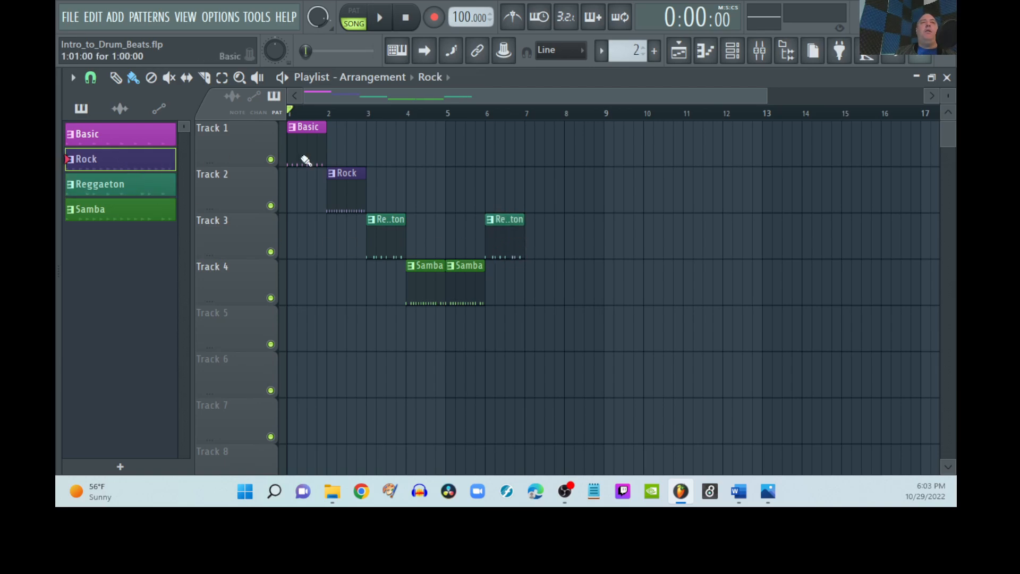
click(531, 196)
click(119, 136)
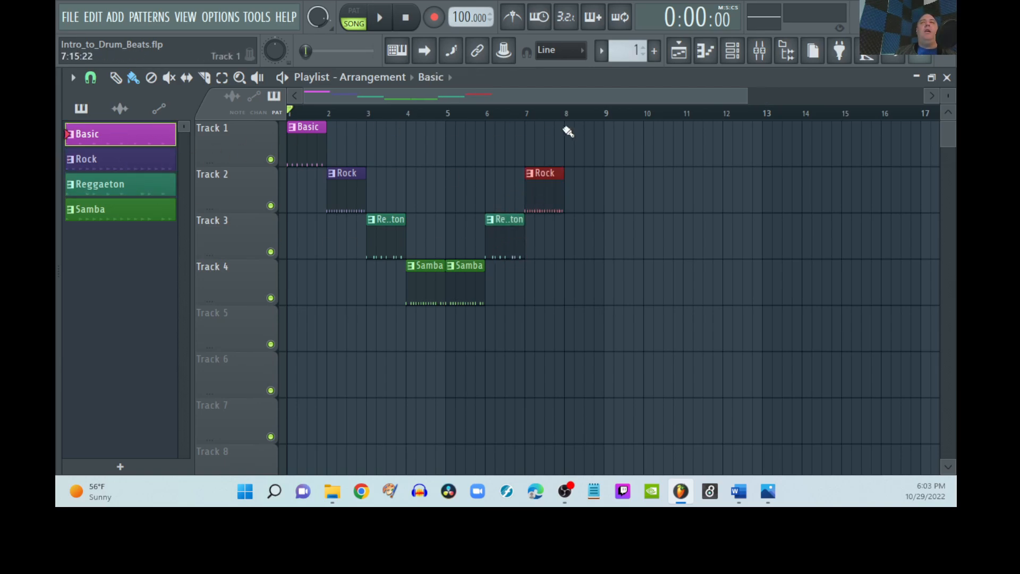
click(572, 153)
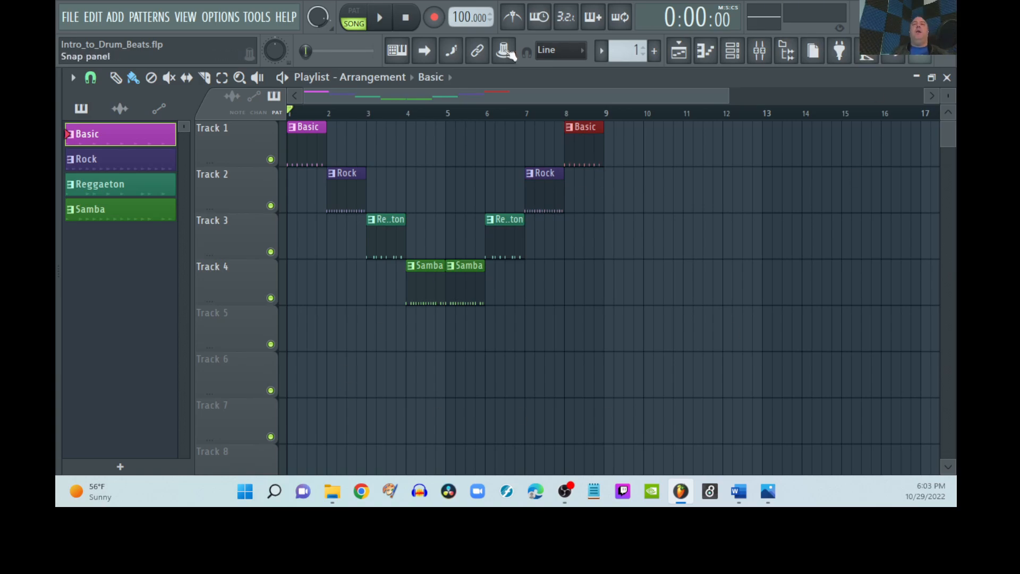
click(388, 25)
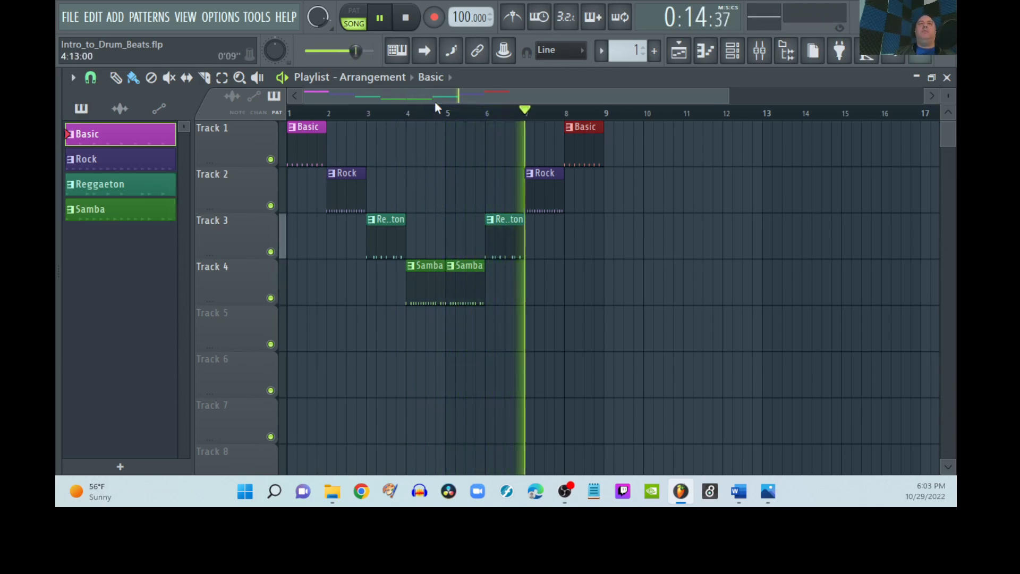
click(409, 19)
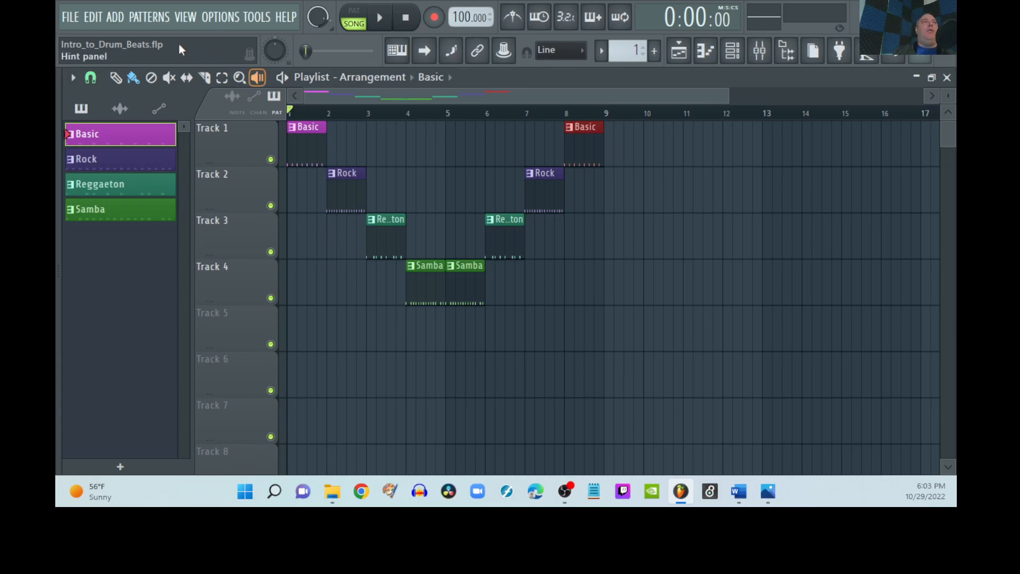
- Save the project as a new song file, adding the author's surname after Intro_to_Drum_Beats in the file name
click(68, 19)
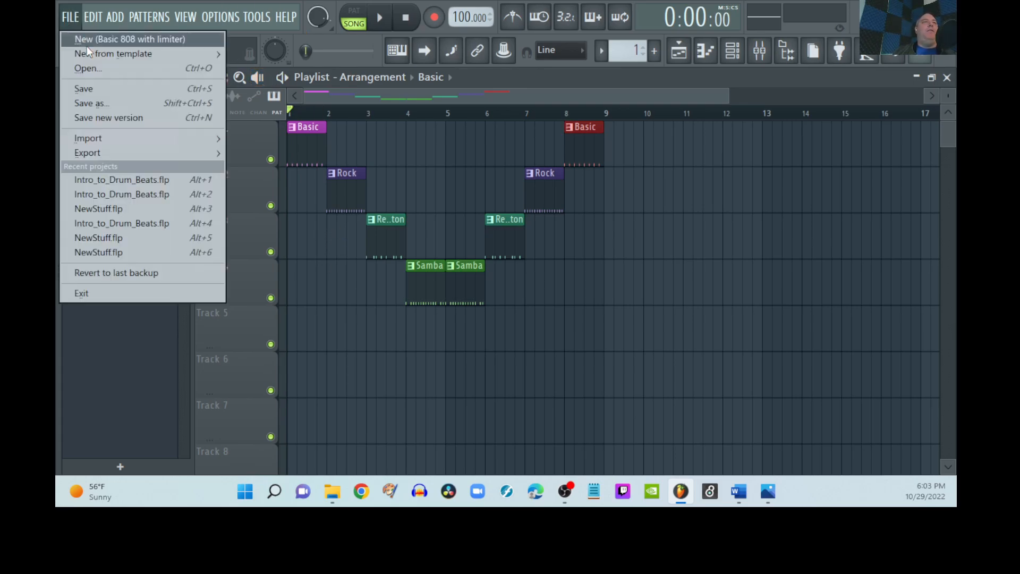
click(111, 105)
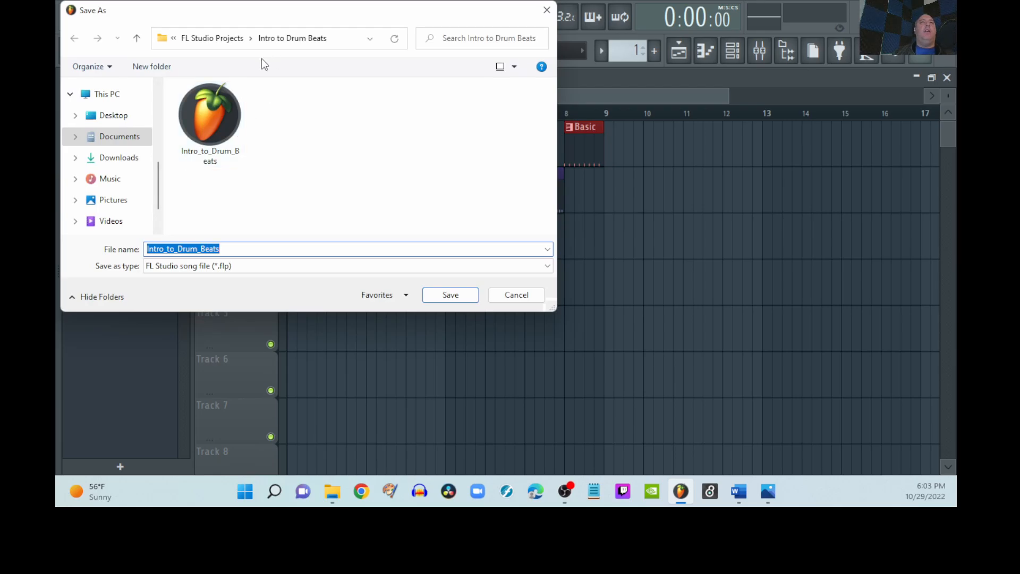
click(255, 248)
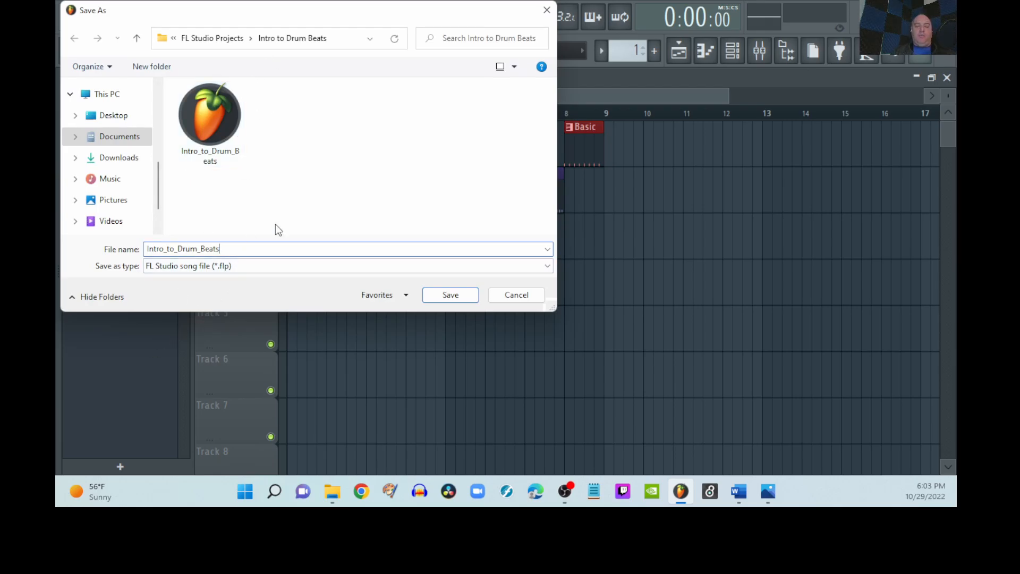
text(rogalski)
key(Return)
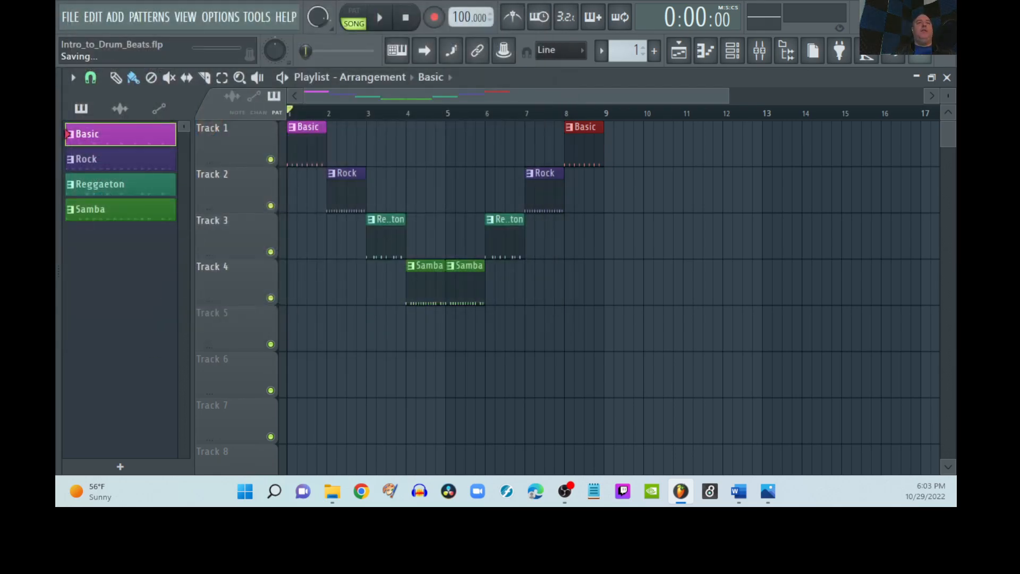
- Export the full song as a wave file under the suggested name and start rendering
click(71, 18)
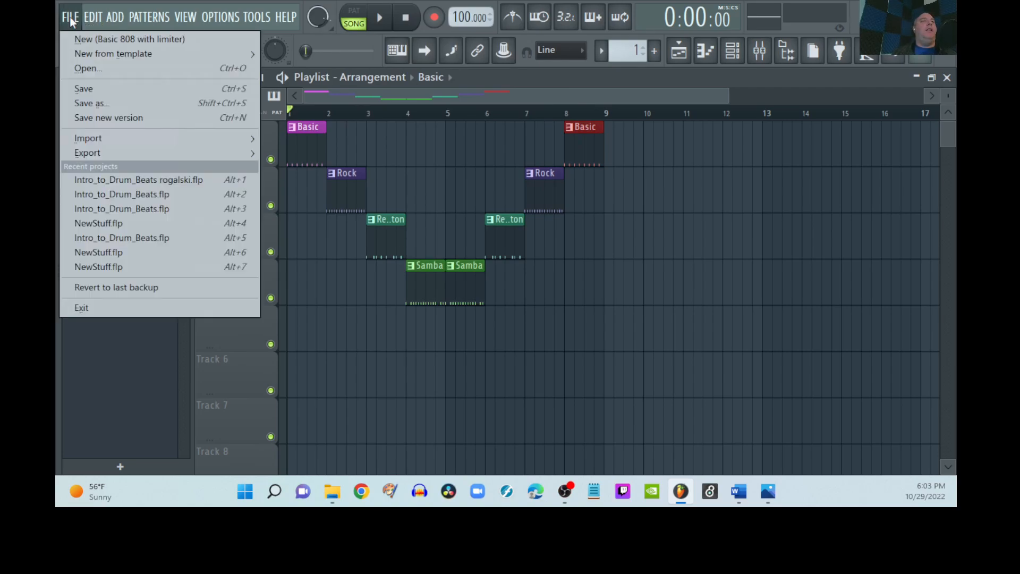
mouse_move(105, 155)
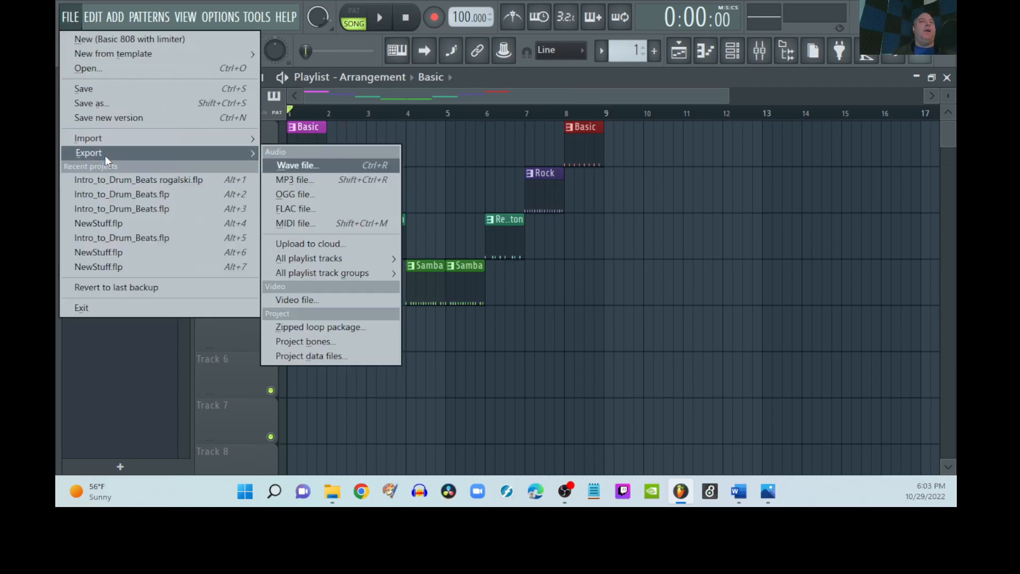
click(317, 165)
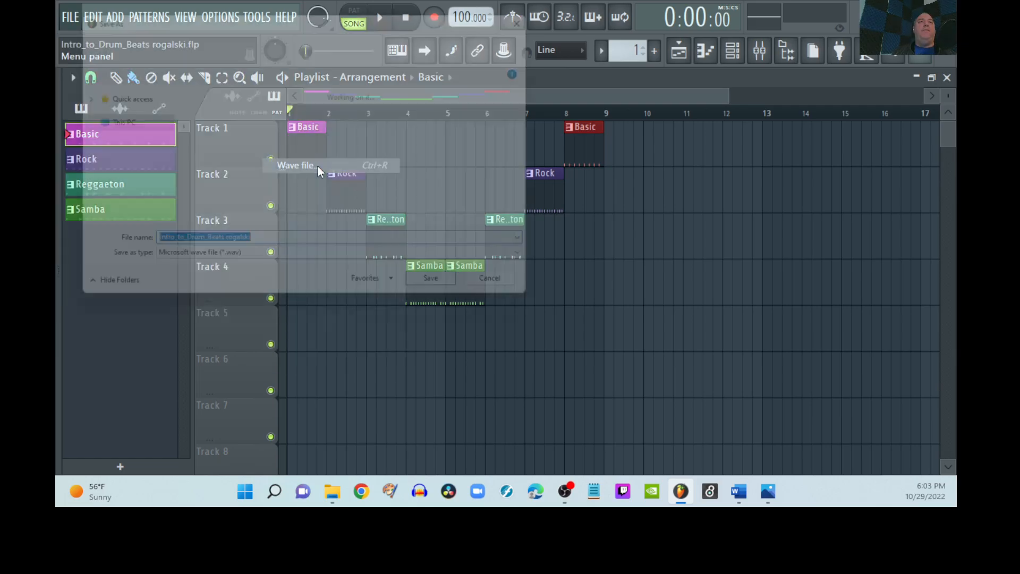
click(455, 293)
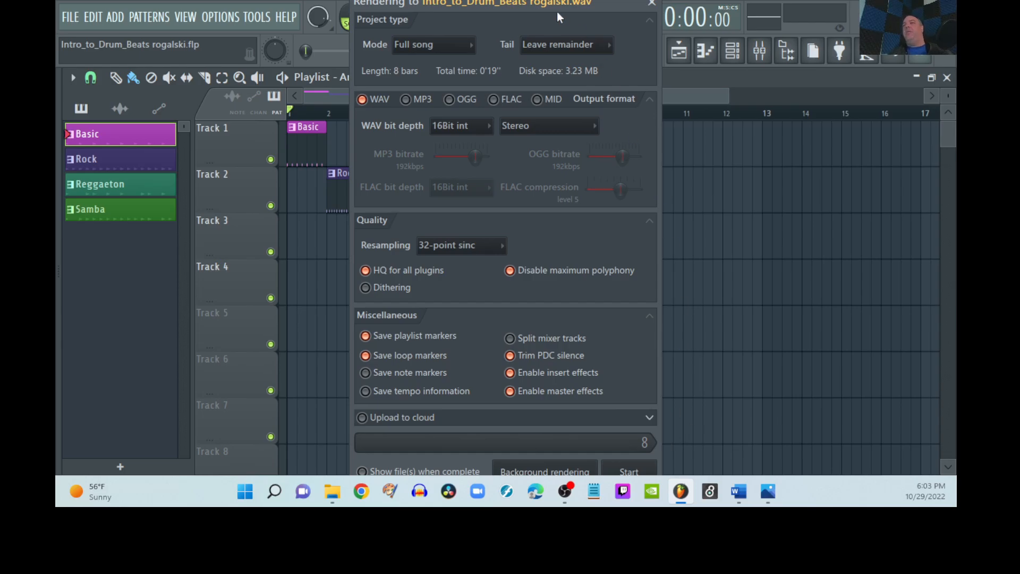
click(640, 471)
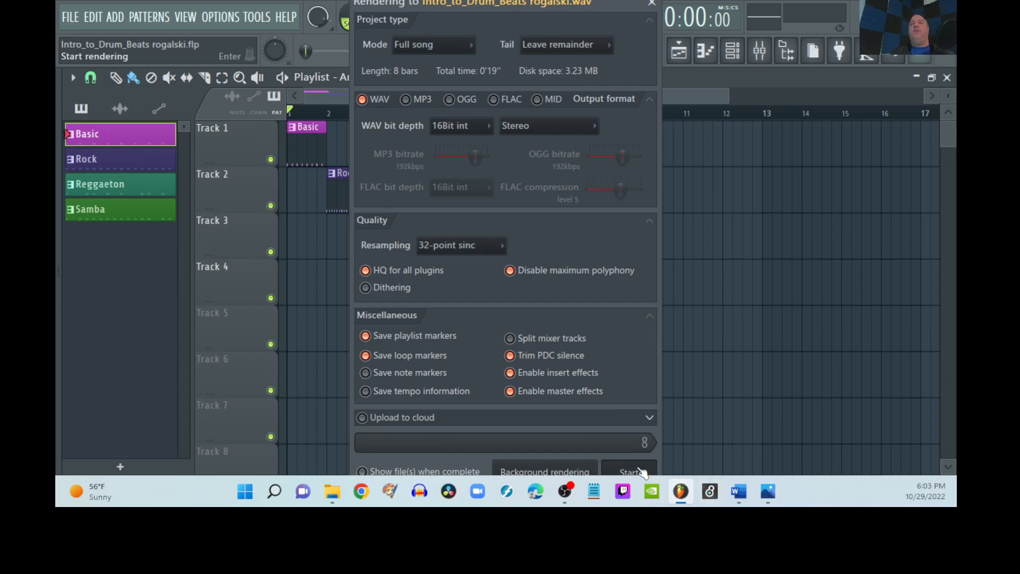